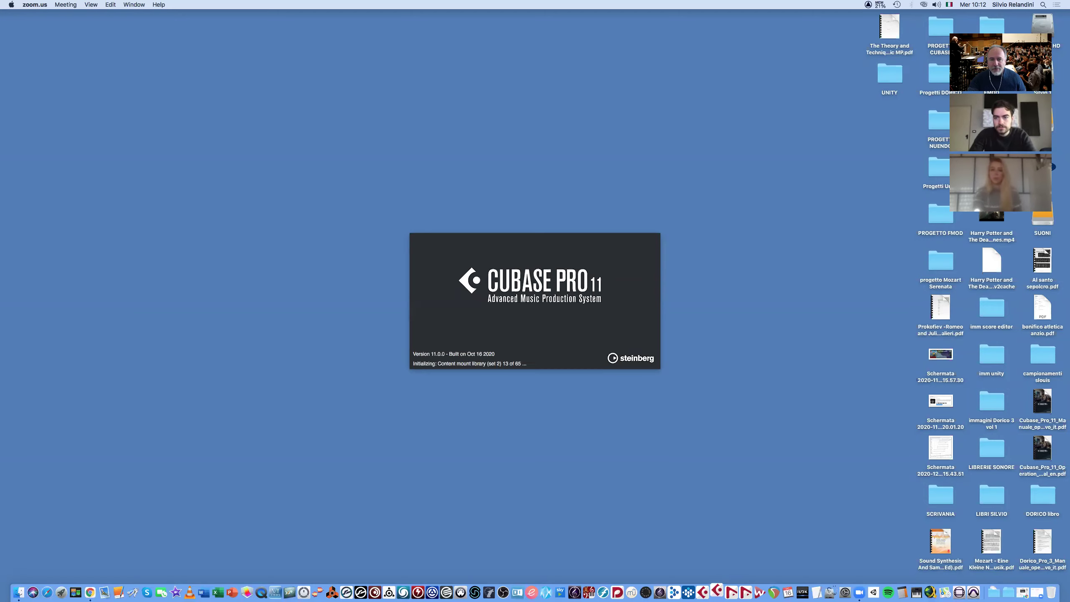
# - Ignore the missing Padshop sound library at startup and create an empty project in a project folder named "ov"
pyautogui.click(453, 191)
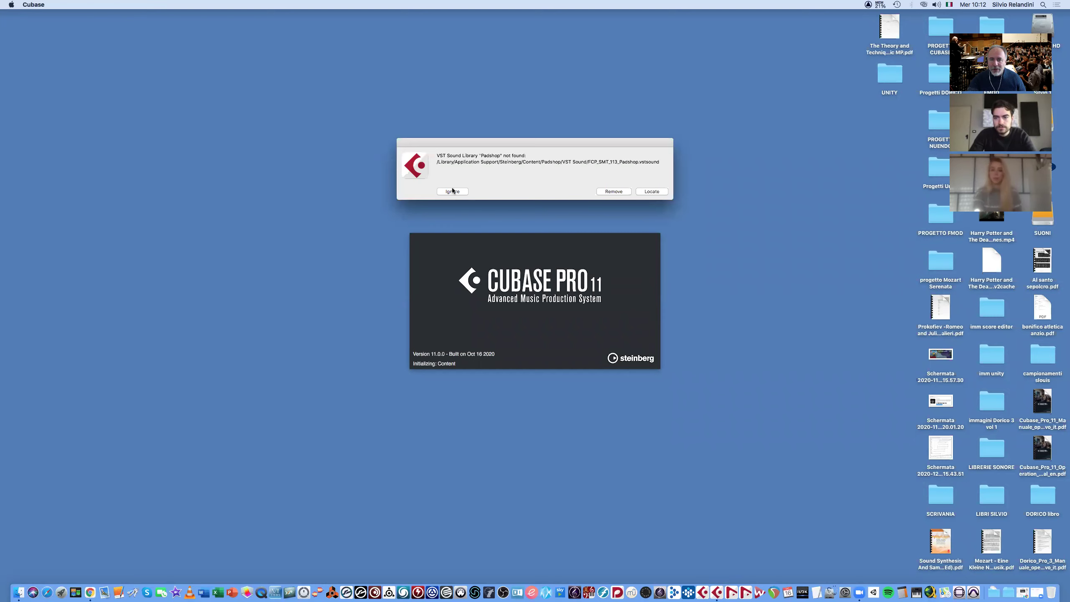
pyautogui.click(453, 192)
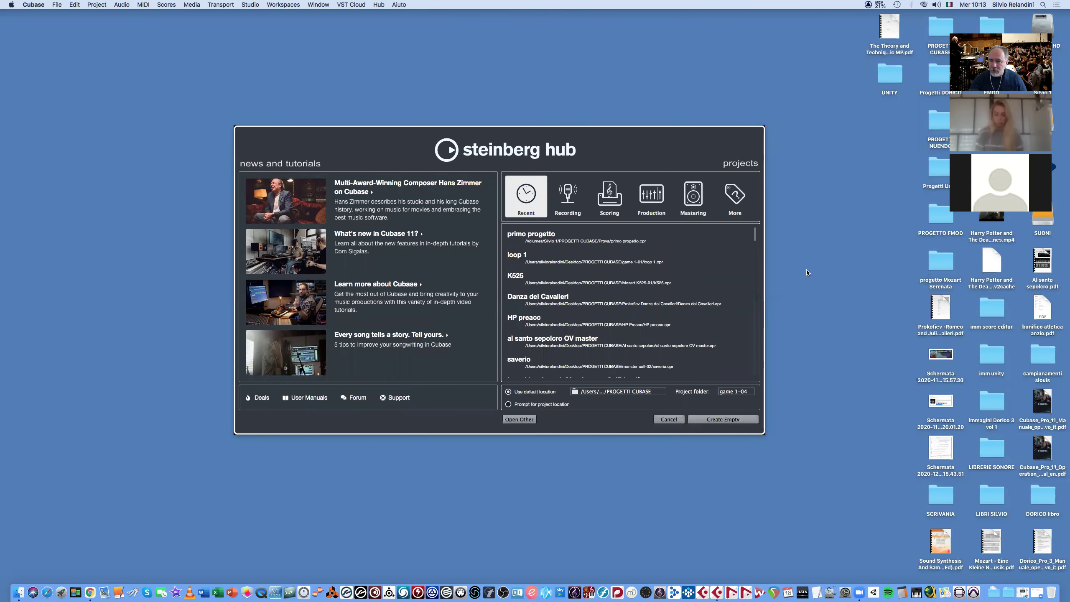
pyautogui.click(736, 392)
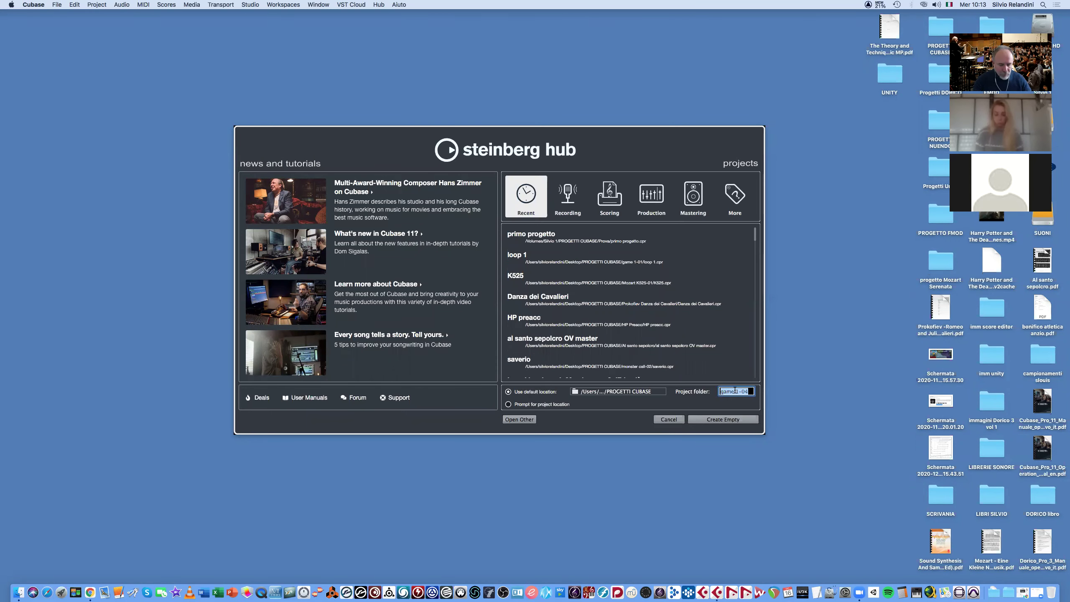
pyautogui.write('ov')
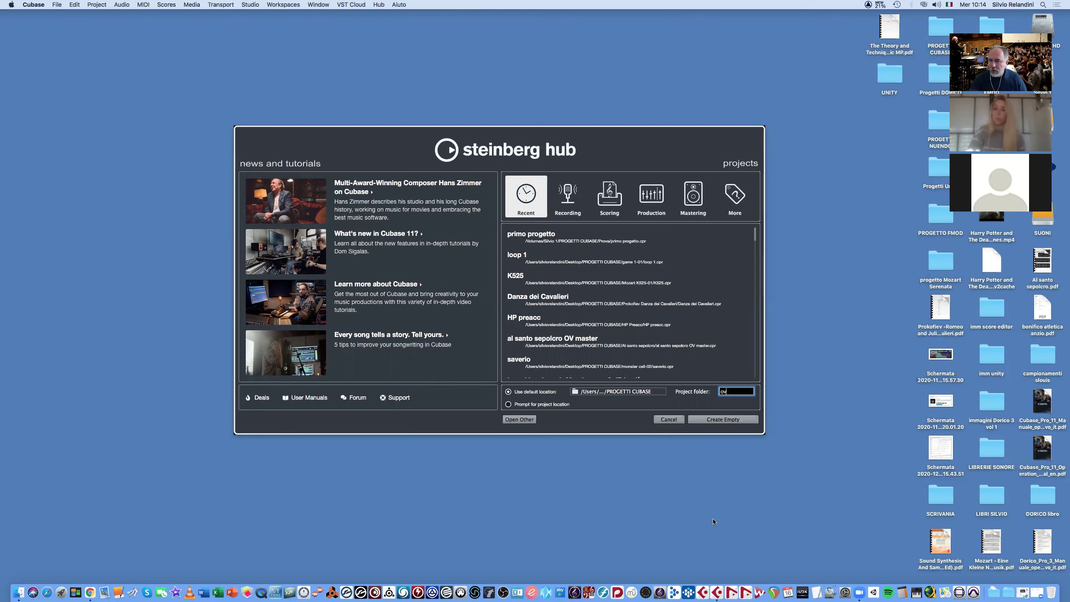
pyautogui.press('Return')
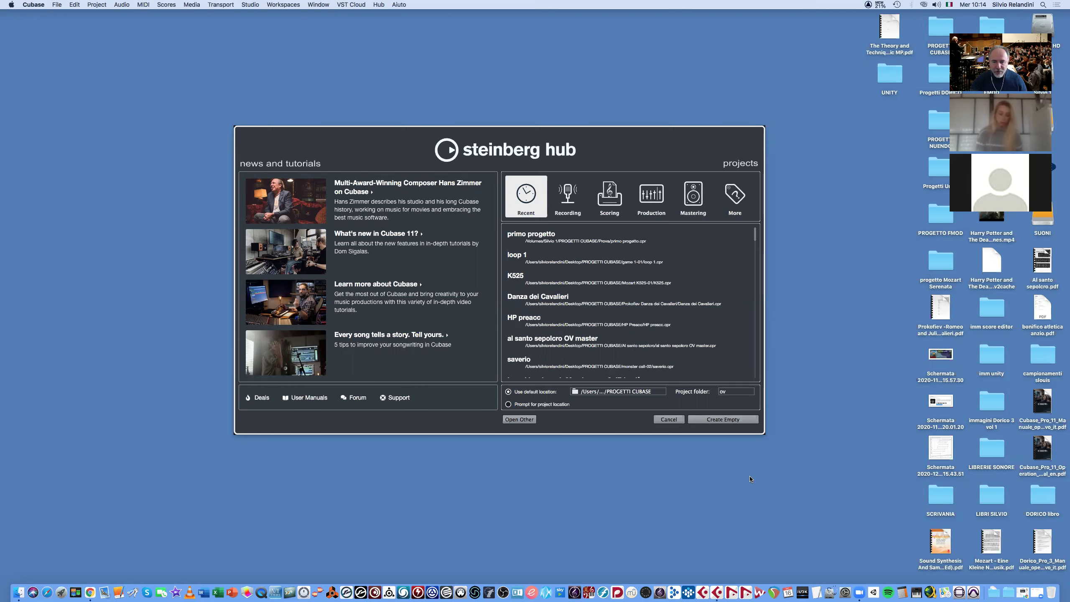
pyautogui.click(724, 420)
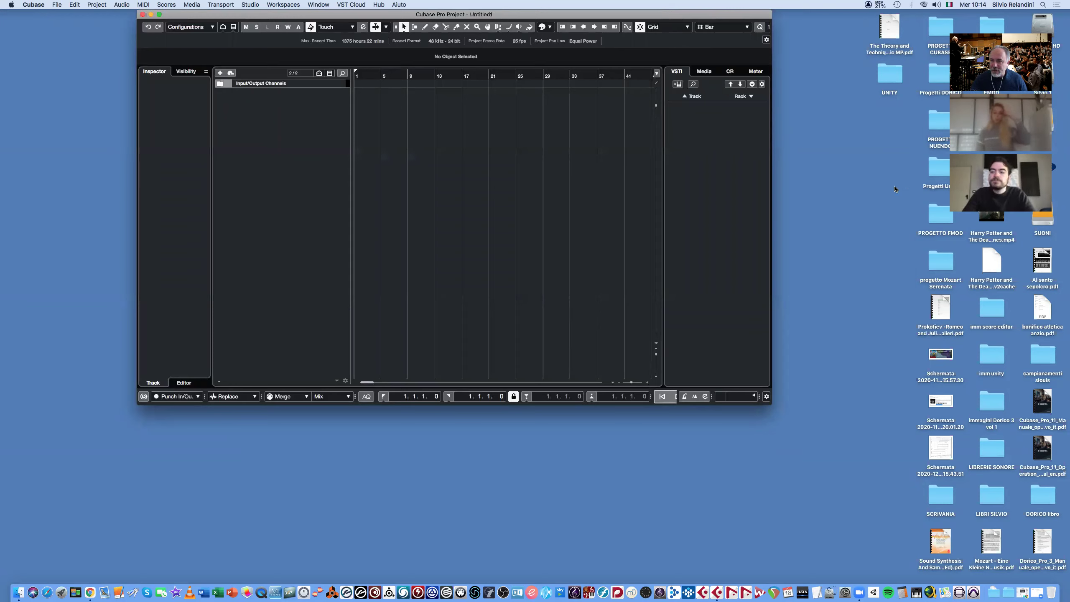
# - Reposition the empty project window on the desktop and enlarge it until the full transport controls fit
pyautogui.moveTo(510, 15); pyautogui.dragTo(432, 18)
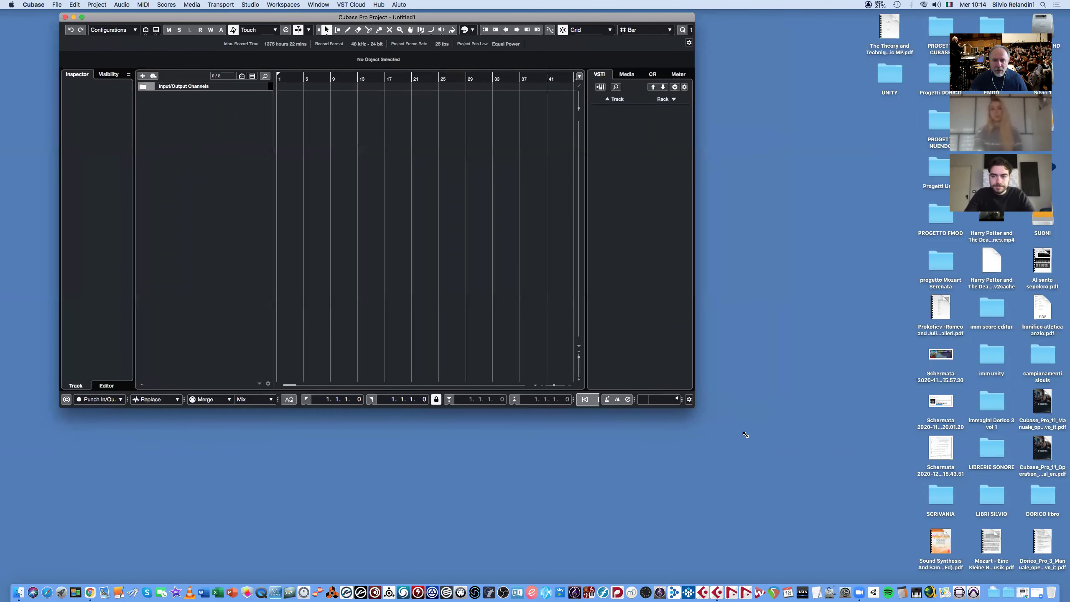
pyautogui.moveTo(693, 407); pyautogui.dragTo(807, 495)
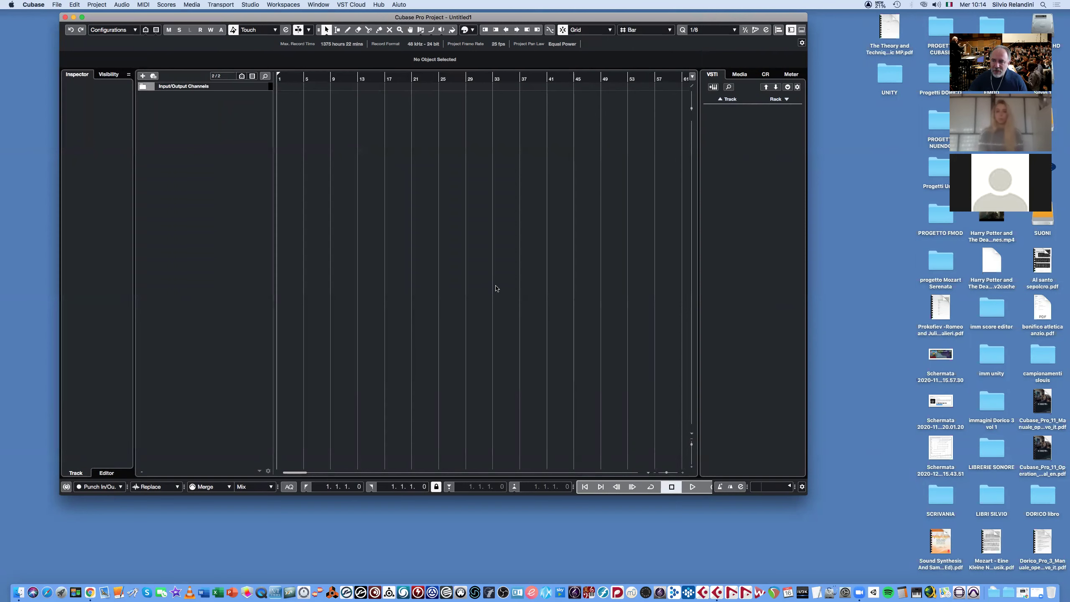
pyautogui.moveTo(805, 496); pyautogui.dragTo(847, 508)
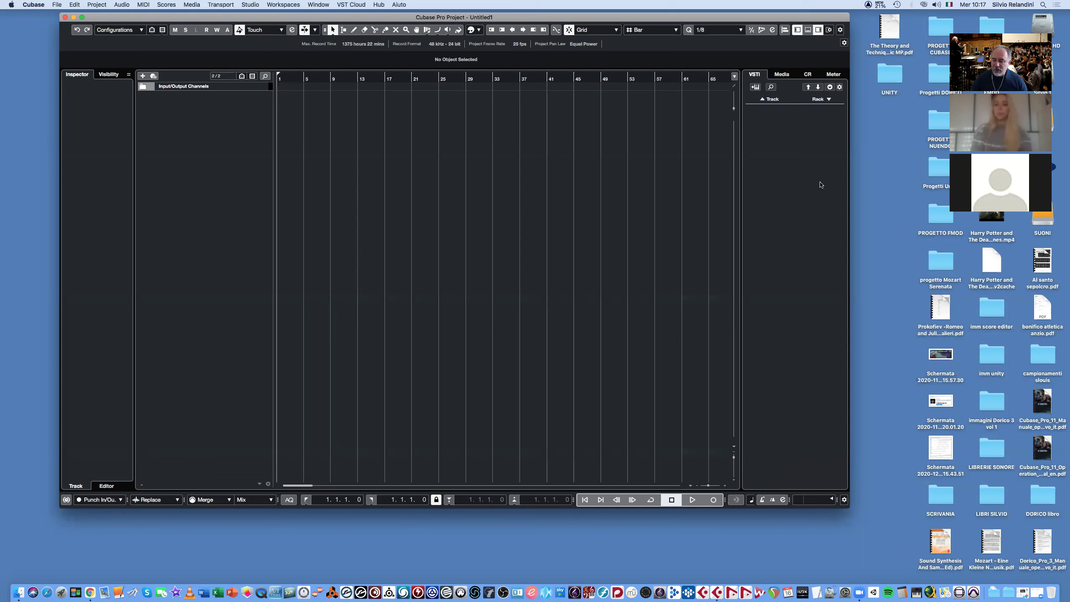
# - Add one MIDI track named "2 Flauti" and increase its height in the track list
pyautogui.rightClick(186, 119)
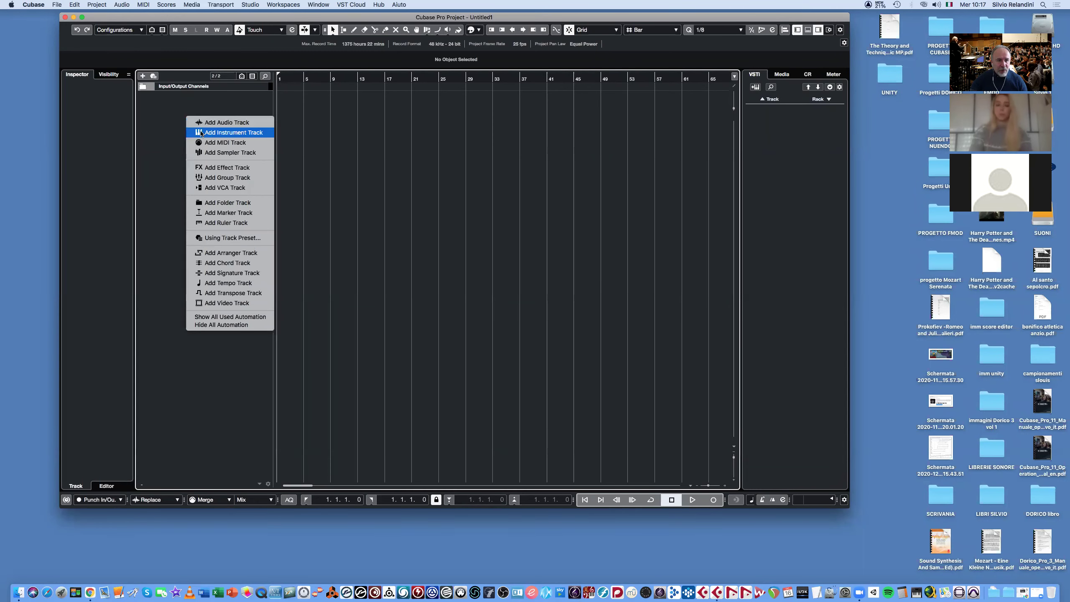
pyautogui.click(220, 143)
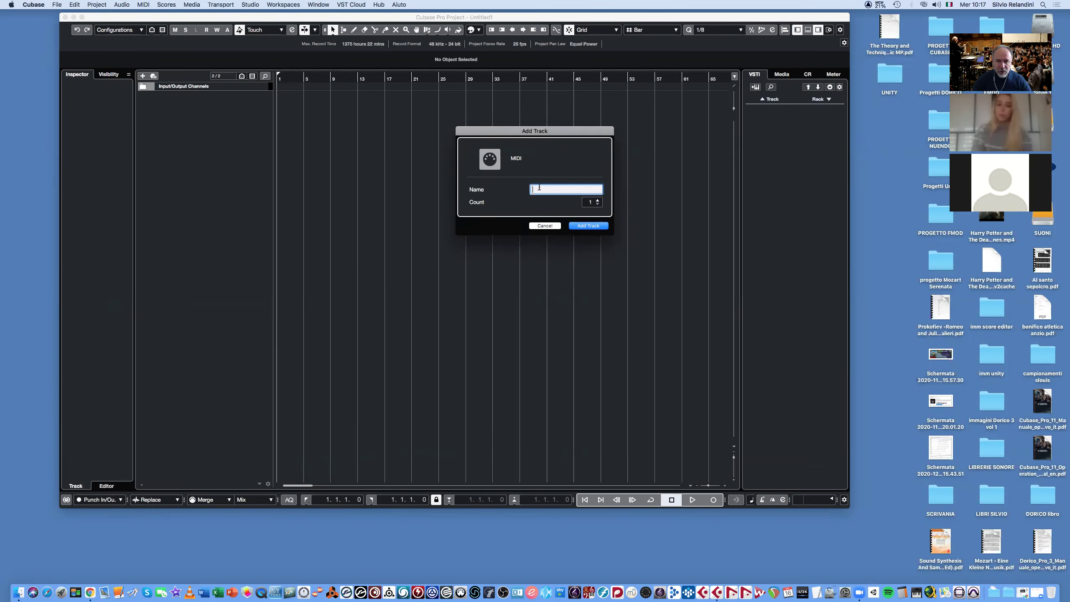
pyautogui.write('2')
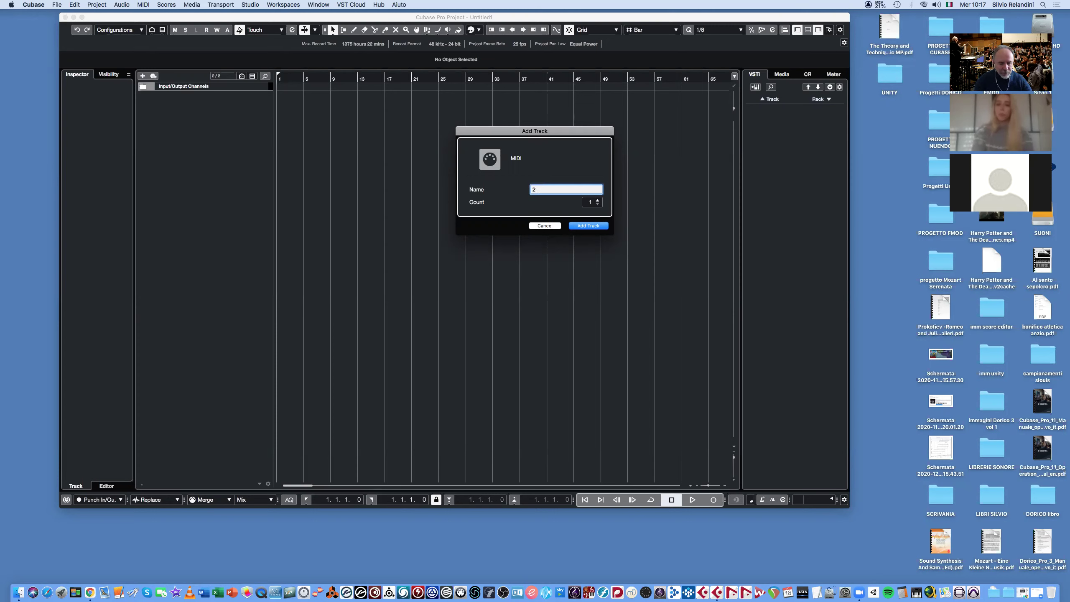
pyautogui.write(' Flau')
pyautogui.press('Return')
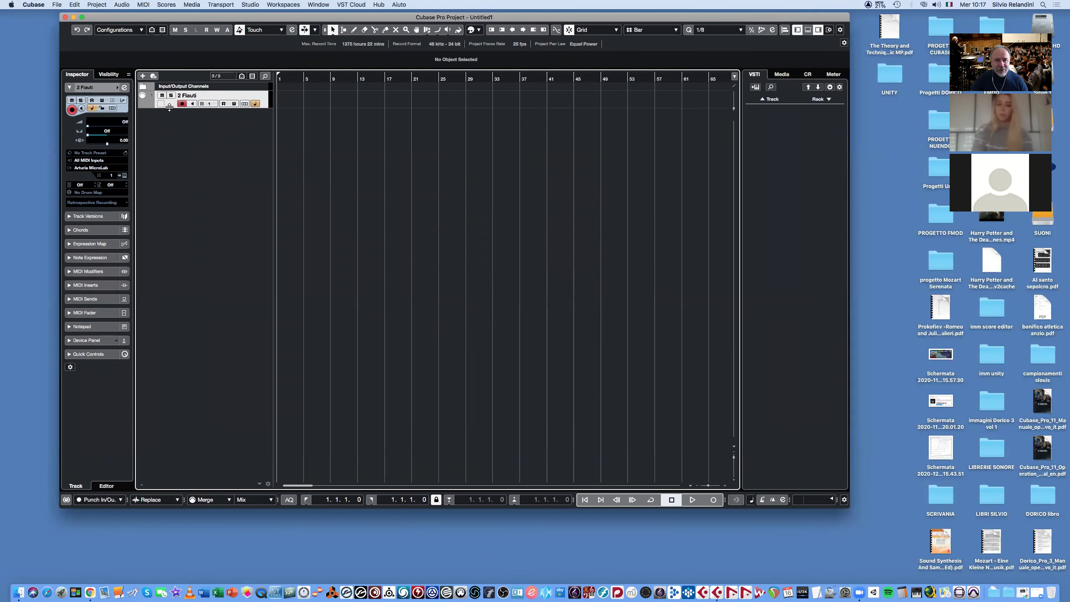
pyautogui.moveTo(170, 108); pyautogui.dragTo(170, 116)
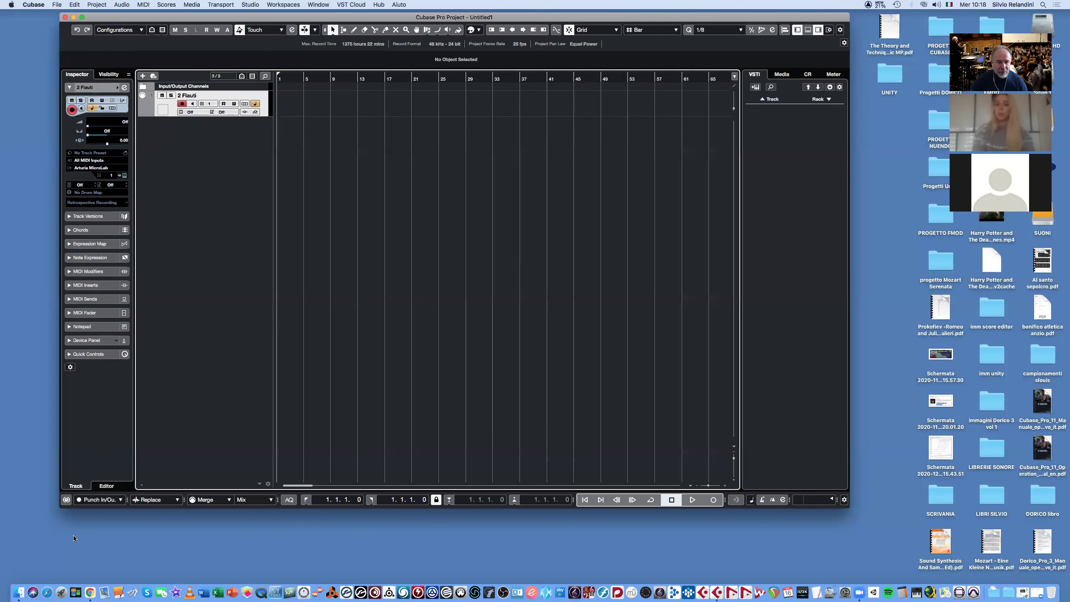
# - Switch to Chrome and search Google for "berlin woodwinds" in a new tab
pyautogui.click(92, 593)
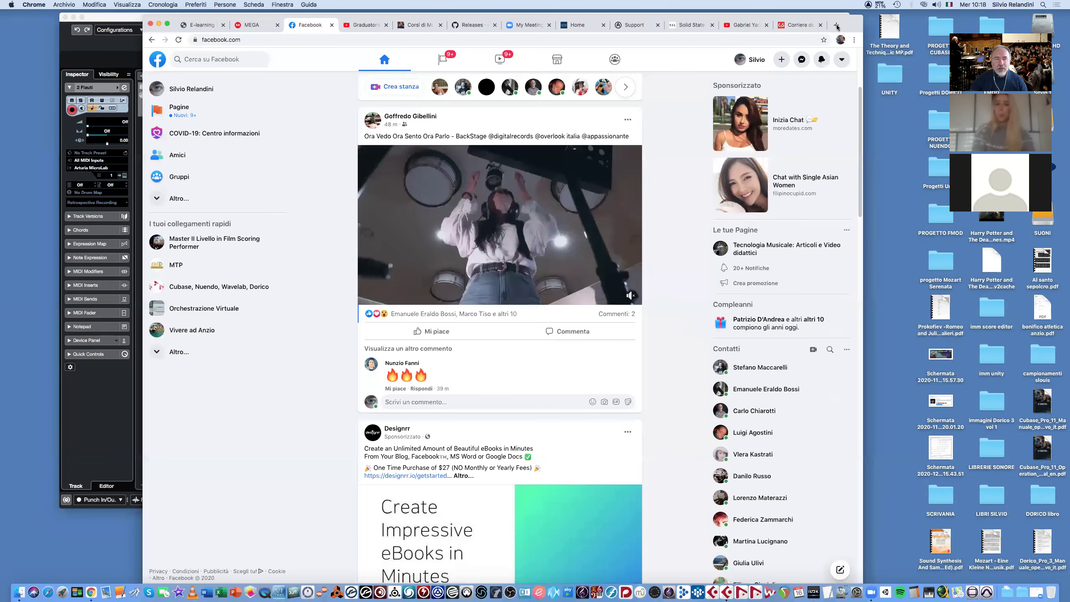
pyautogui.click(837, 26)
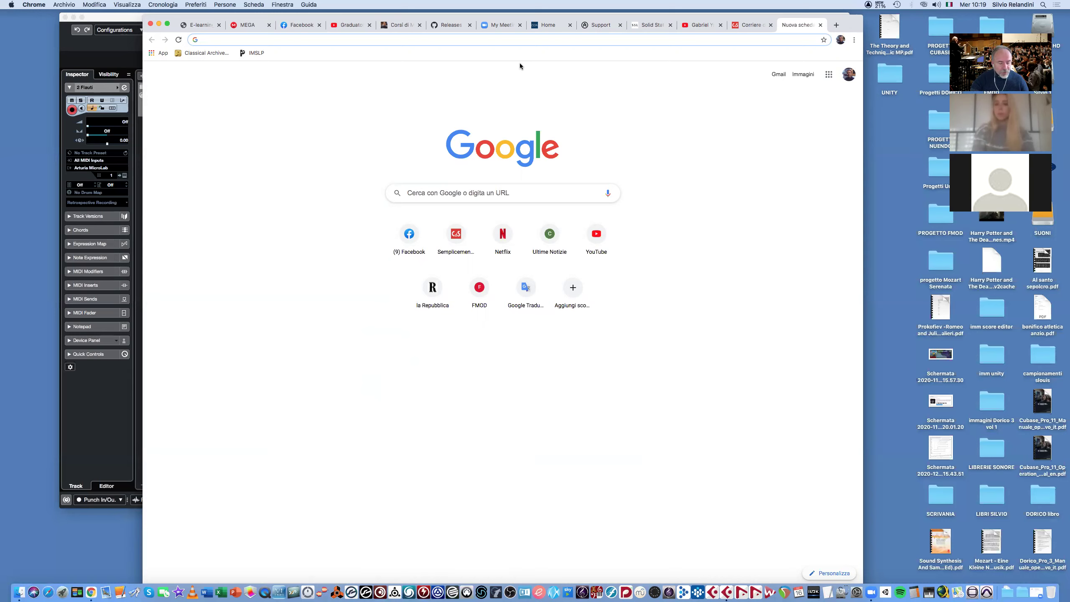
pyautogui.click(506, 196)
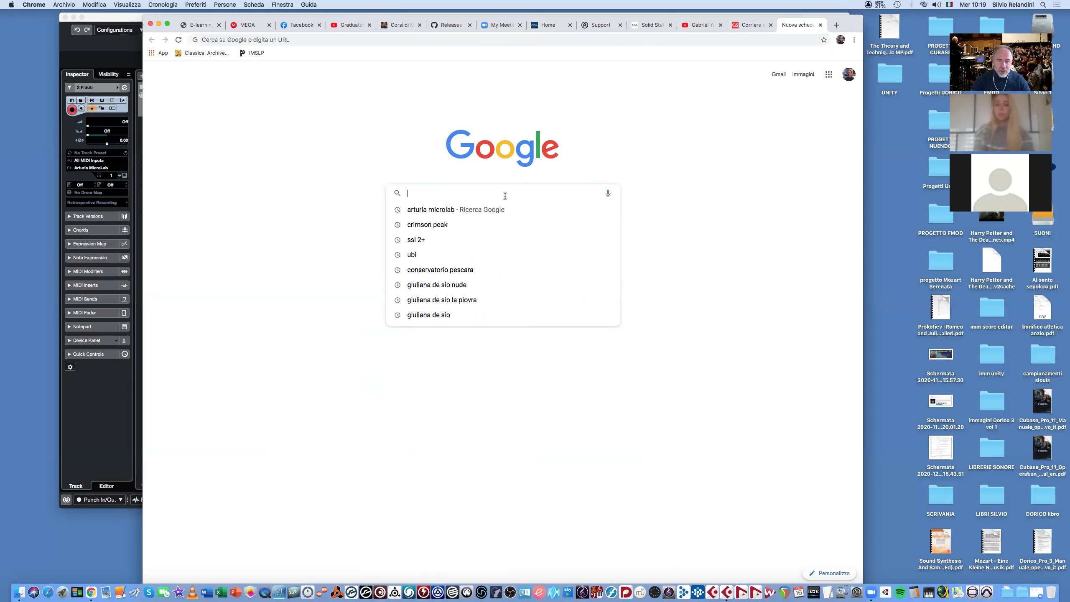
pyautogui.write('berli')
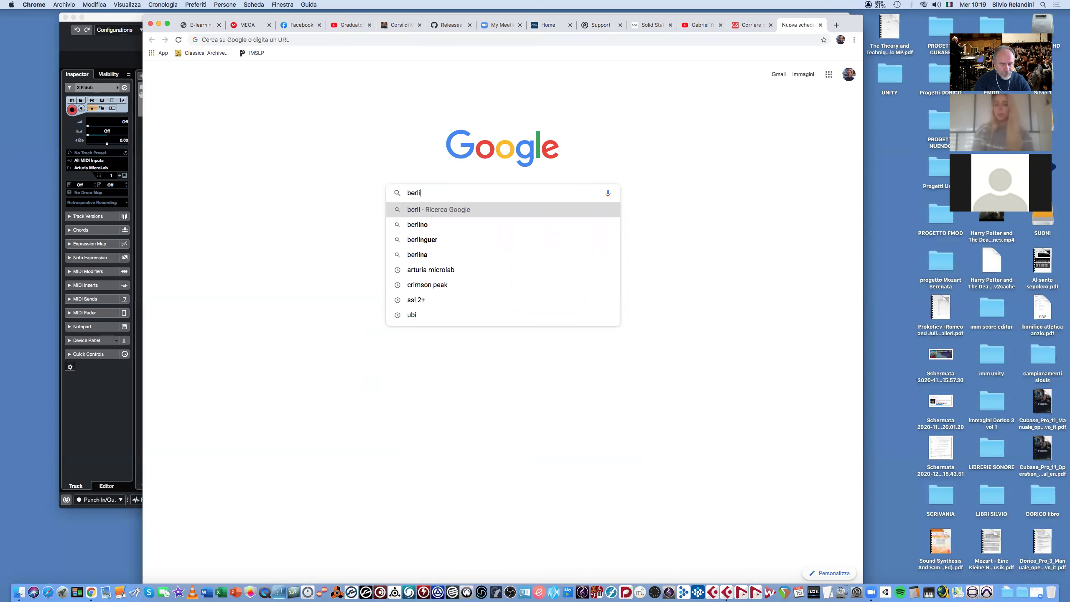
pyautogui.write('n woodwinds')
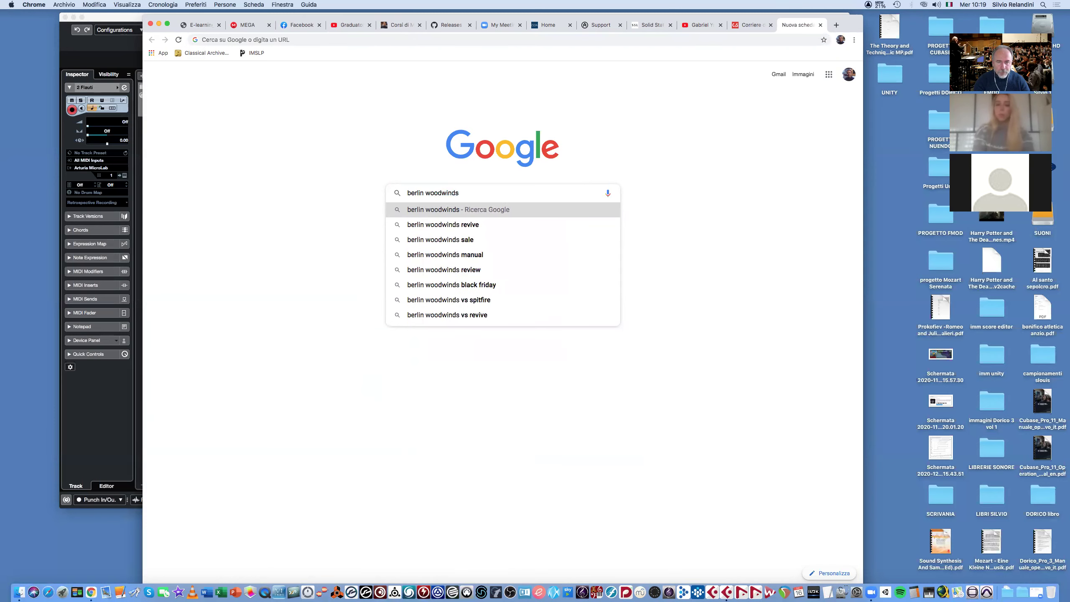
pyautogui.press('Return')
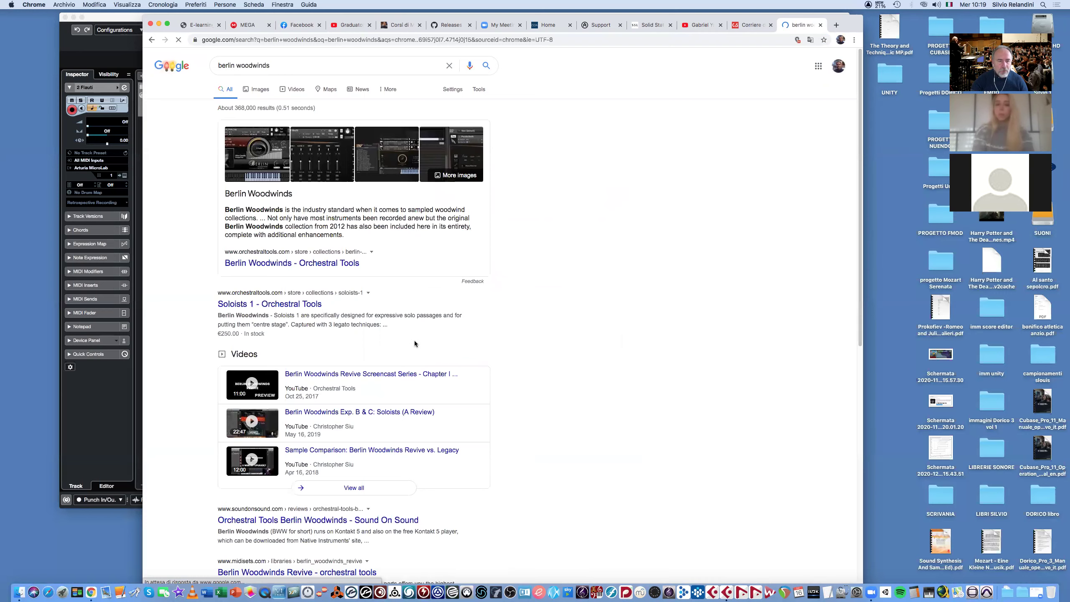
# - Look through the Berlin Woodwinds search results and open the Orchestral Tools product page
pyautogui.scroll(-2, 384, 252)
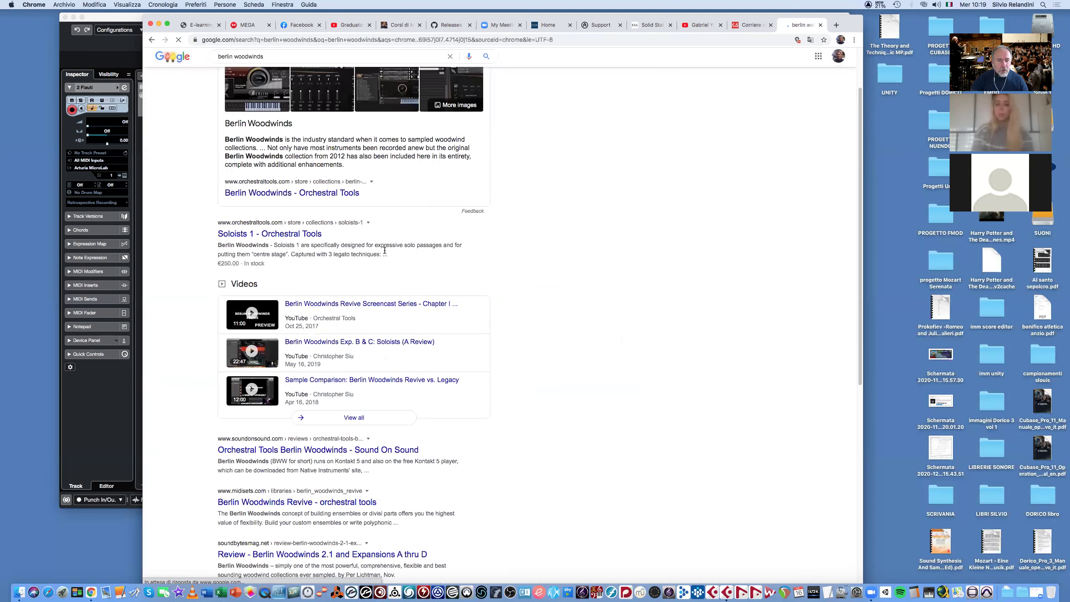
pyautogui.scroll(-3, 301, 419)
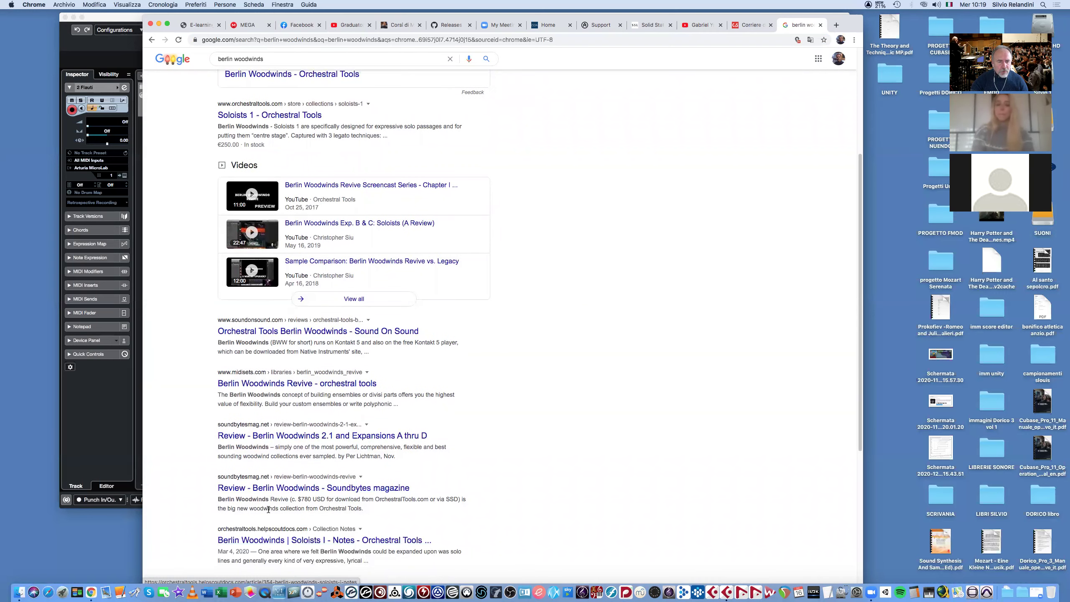
pyautogui.scroll(-2, 268, 510)
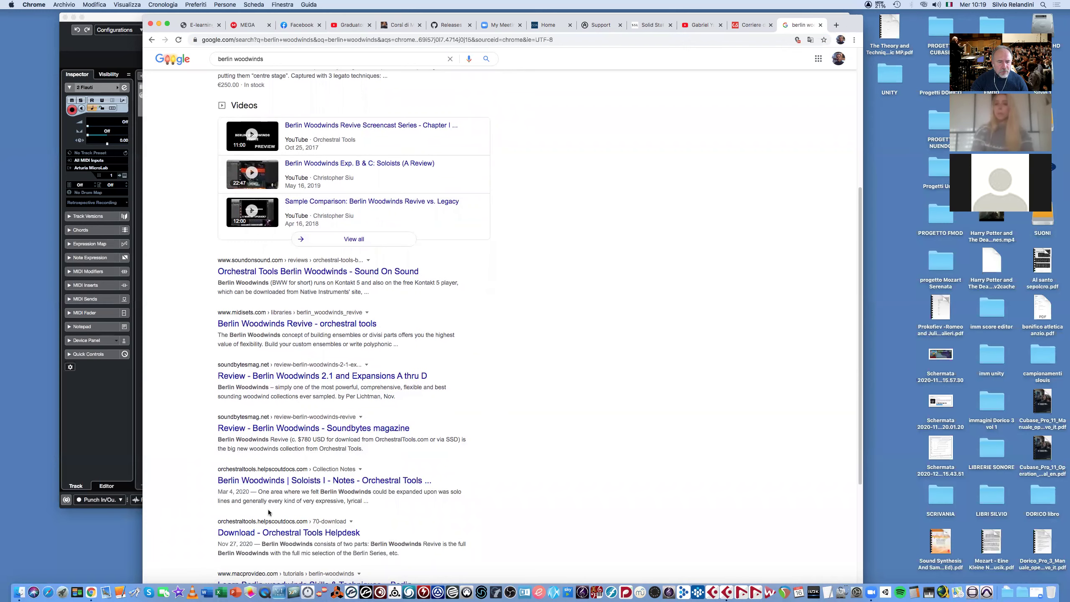
pyautogui.scroll(6, 268, 509)
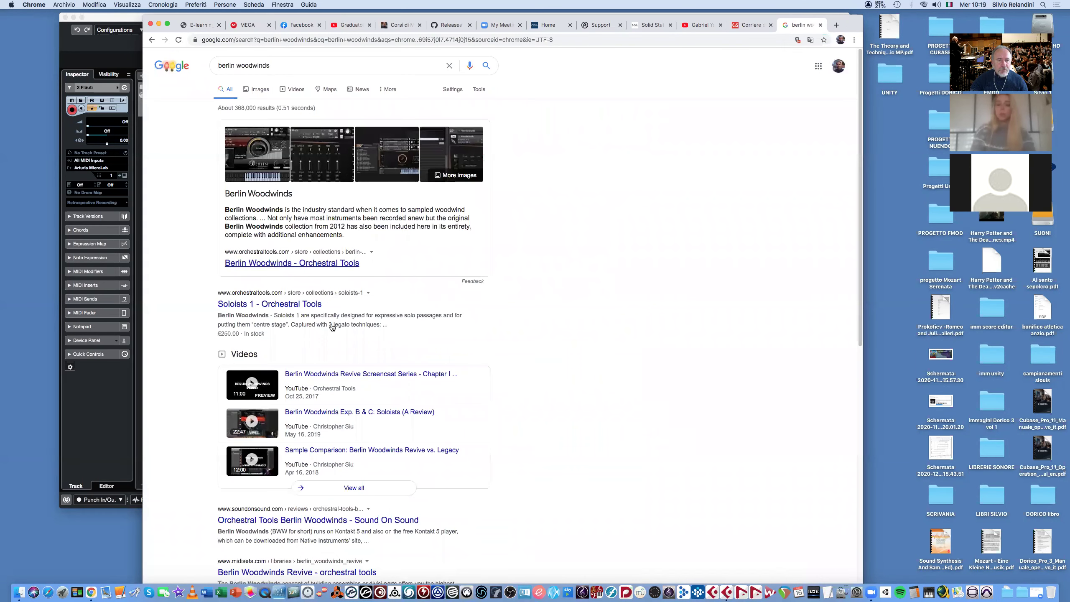
pyautogui.click(382, 374)
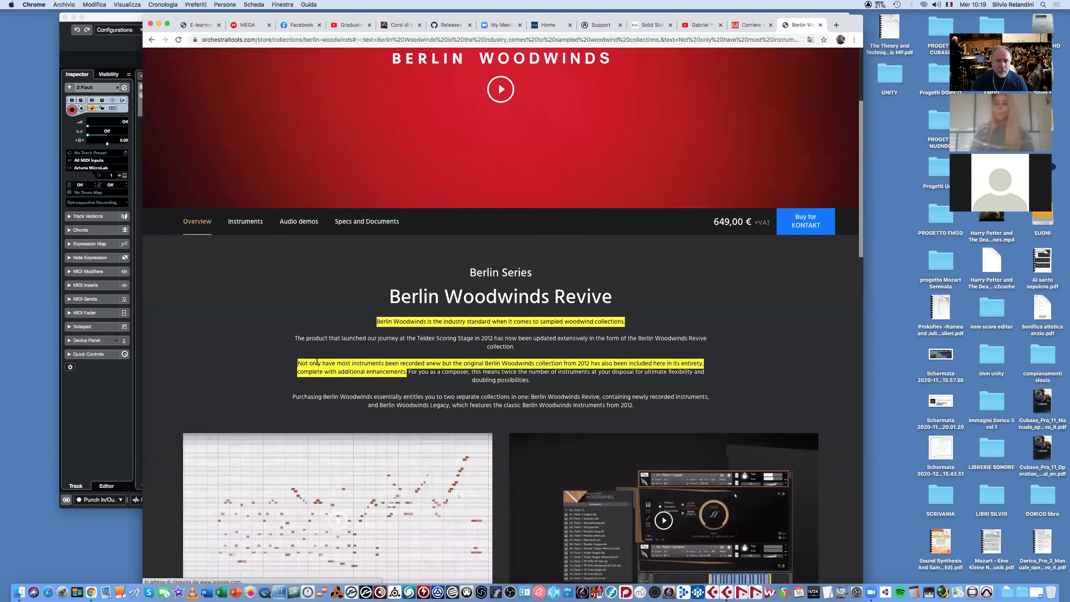
# - Review the Berlin Woodwinds Revive overview, including its highlights, ensemble building, adaptive legato and woodwind runs sections
pyautogui.scroll(-3, 297, 353)
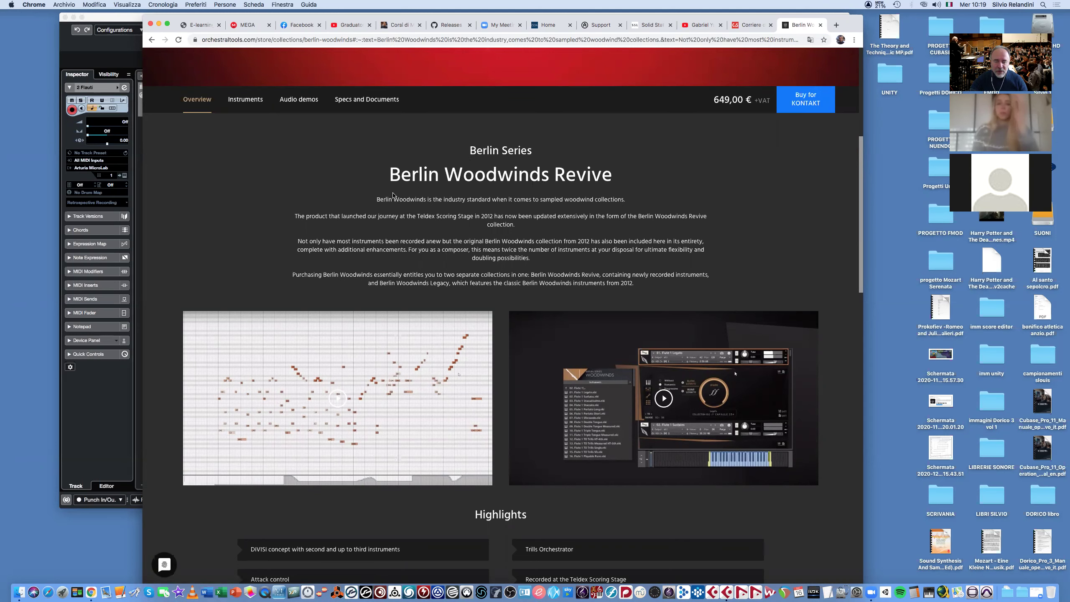
pyautogui.scroll(-5, 554, 197)
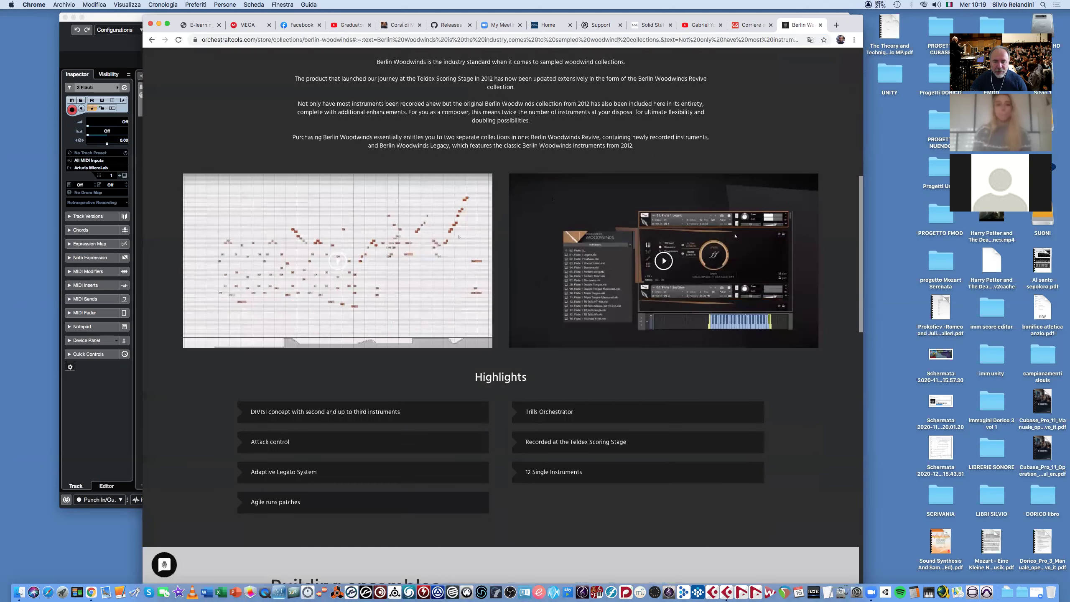
pyautogui.scroll(-10, 553, 200)
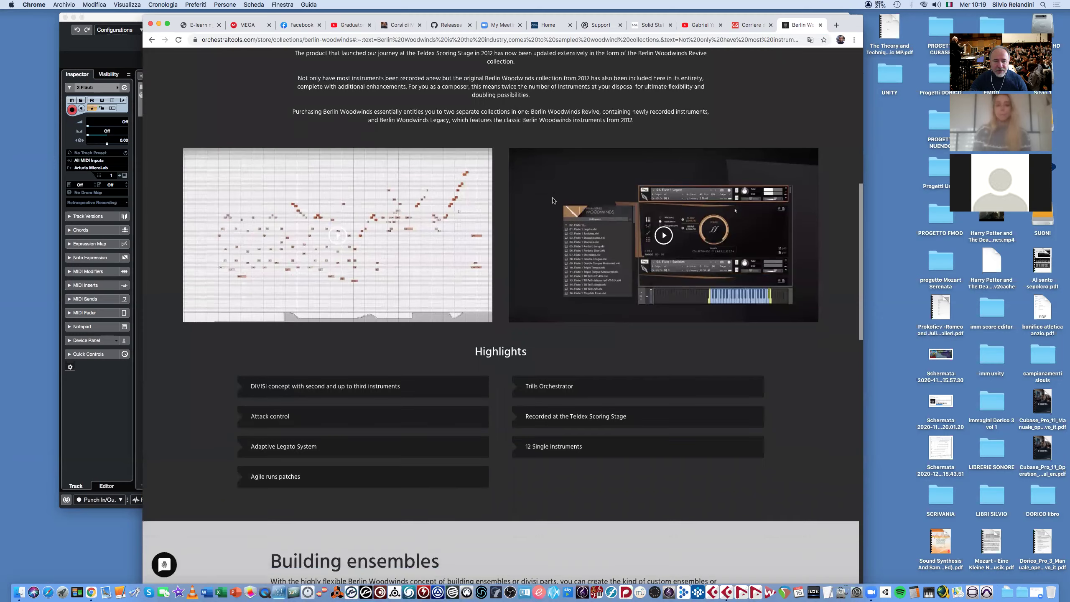
pyautogui.scroll(-10, 553, 198)
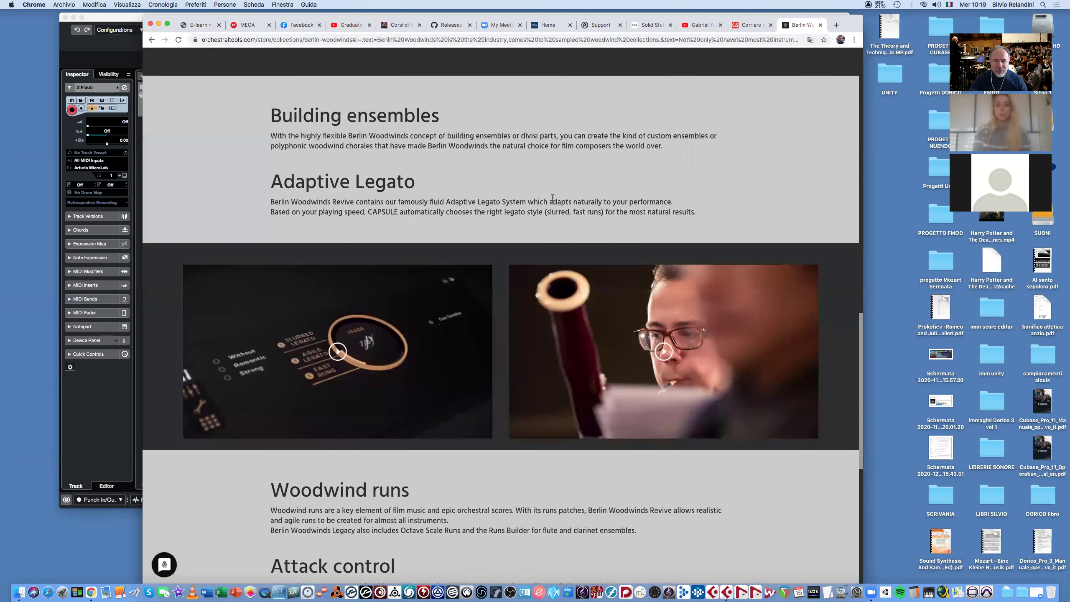
pyautogui.scroll(-8, 553, 197)
pyautogui.scroll(13, 552, 197)
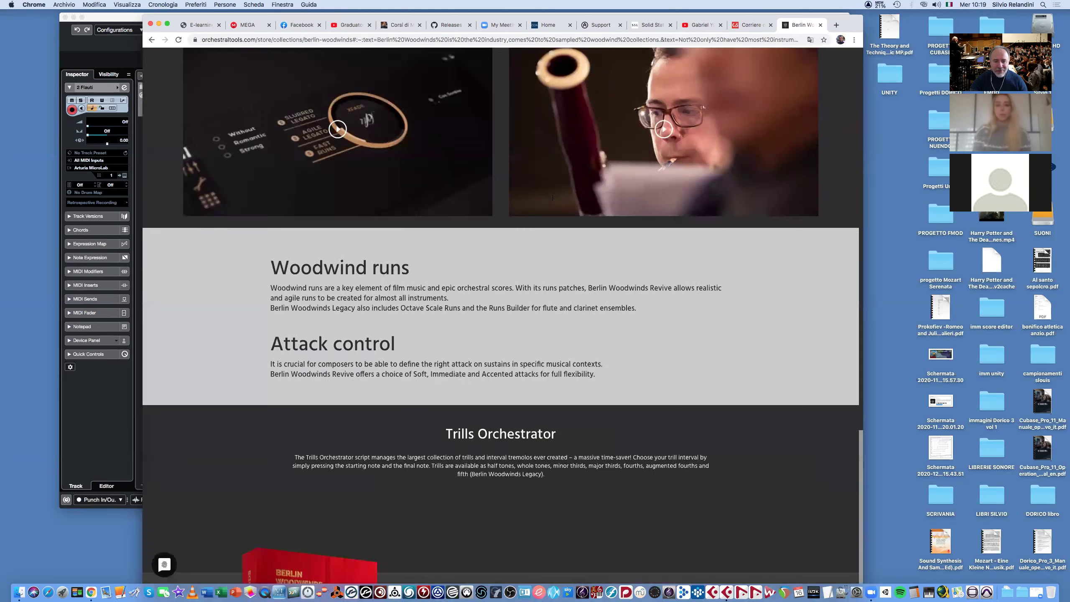
pyautogui.scroll(15, 553, 197)
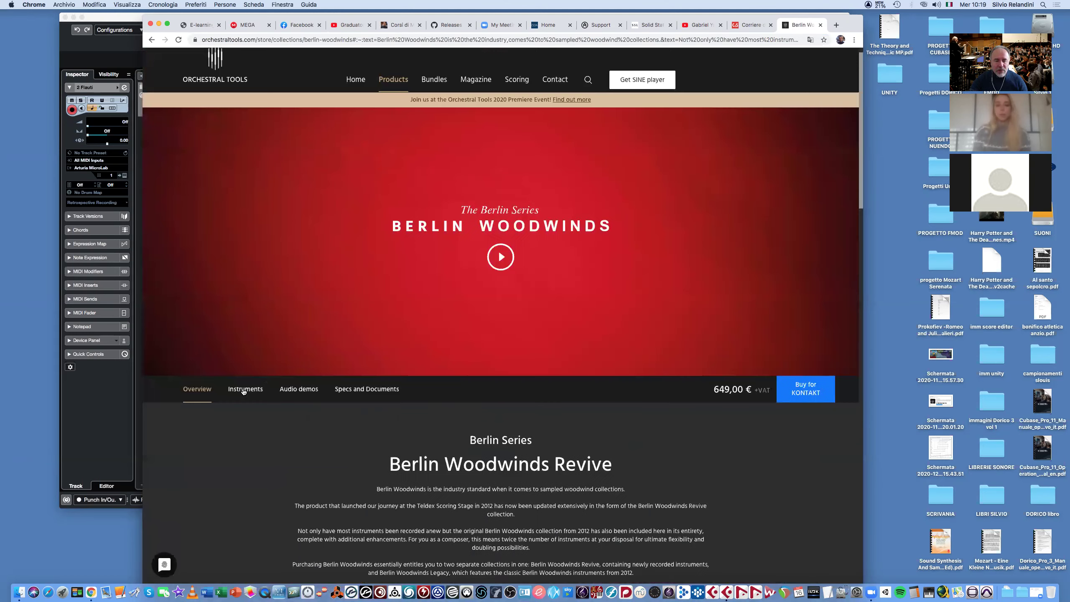
# - Open the Berlin Woodwinds instrument list and examine which individual woodwinds the collection offers, from Piccolo to Bassoon 2
pyautogui.click(243, 390)
pyautogui.scroll(-4, 252, 152)
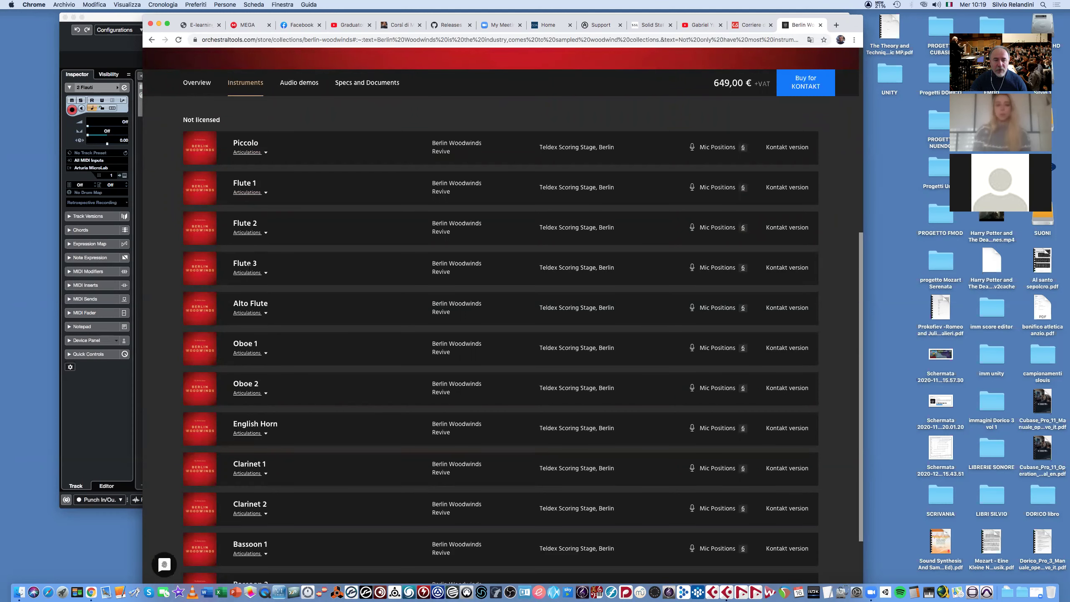
pyautogui.scroll(-3, 249, 268)
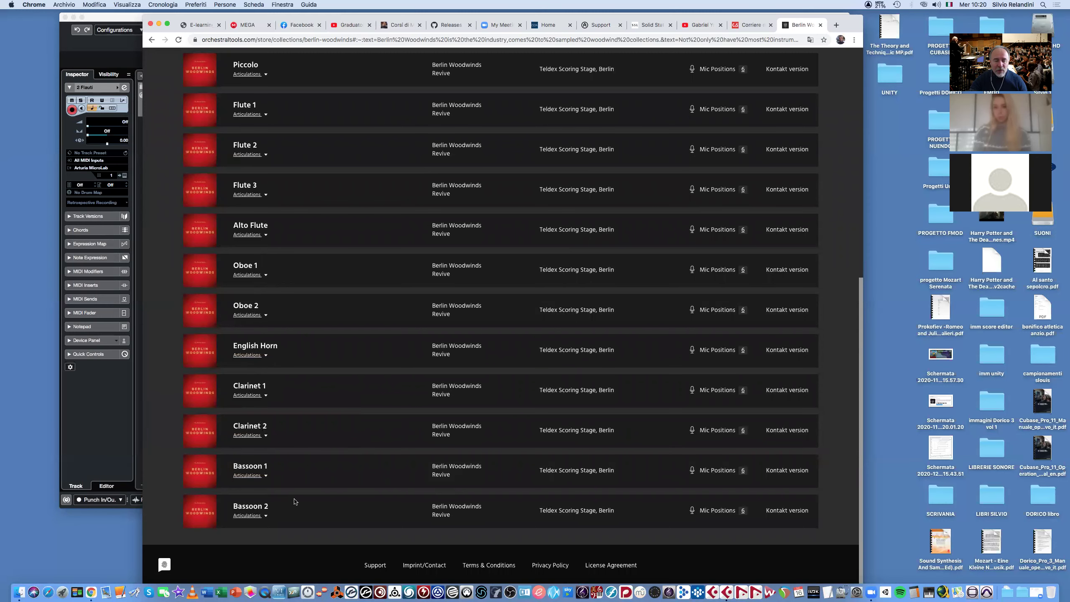
pyautogui.scroll(2, 300, 463)
pyautogui.scroll(-1, 302, 463)
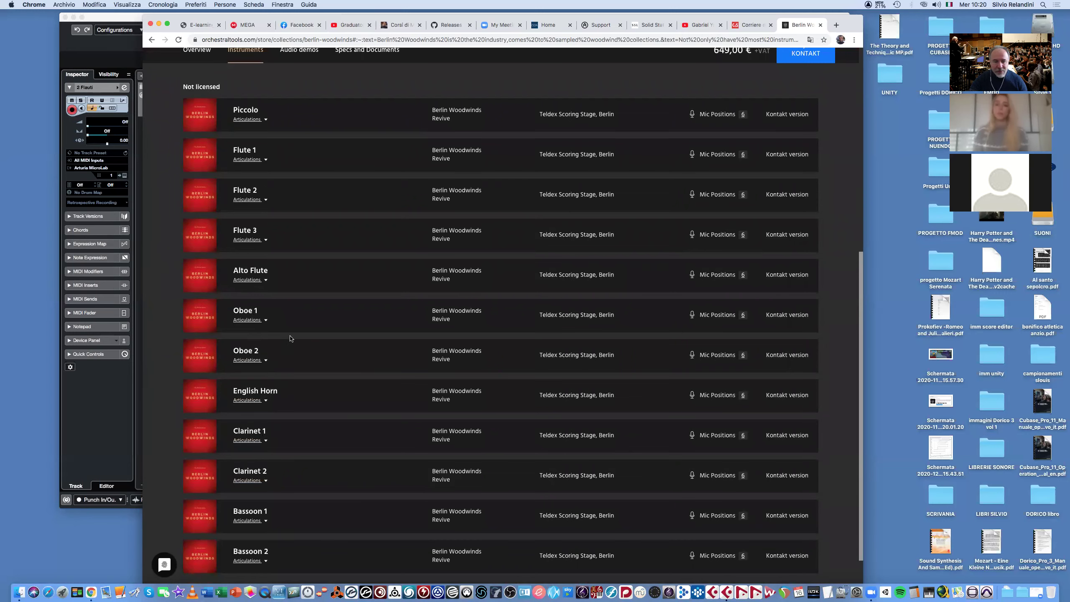
pyautogui.scroll(3, 291, 340)
pyautogui.scroll(2, 291, 341)
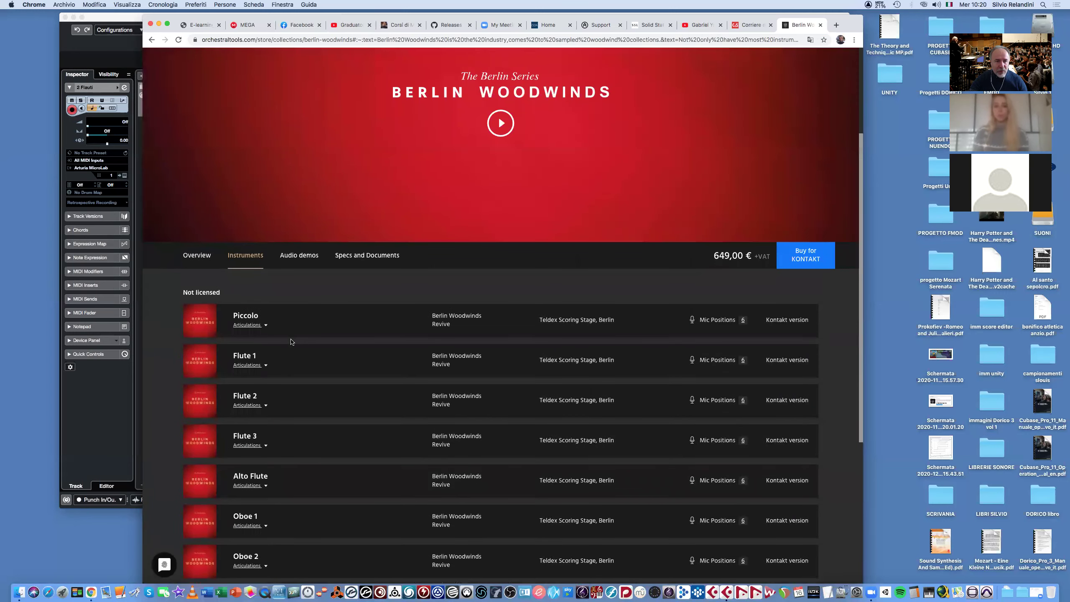
# - Go through the full Berlin Woodwinds instrument list again, checking the individual flutes, oboes, clarinets and bassoons
pyautogui.scroll(-6, 291, 342)
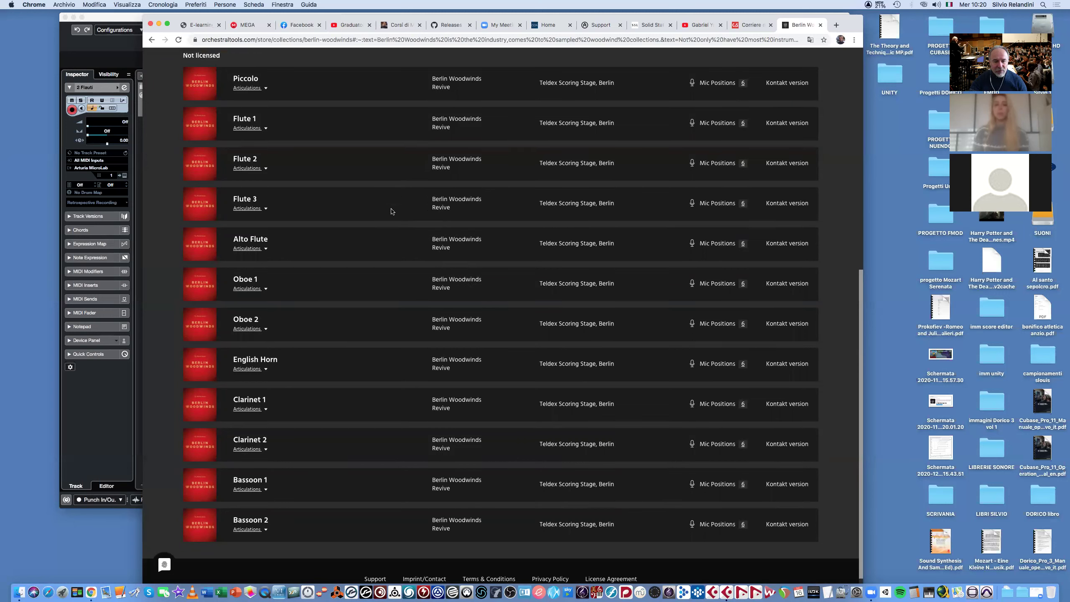
pyautogui.scroll(-1, 348, 295)
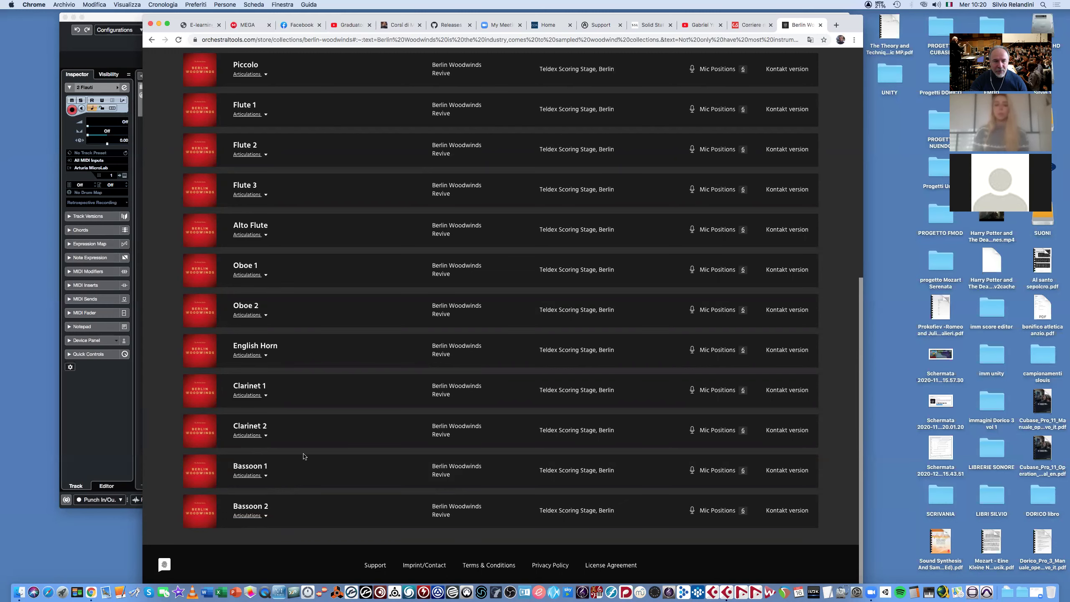
pyautogui.scroll(2, 304, 456)
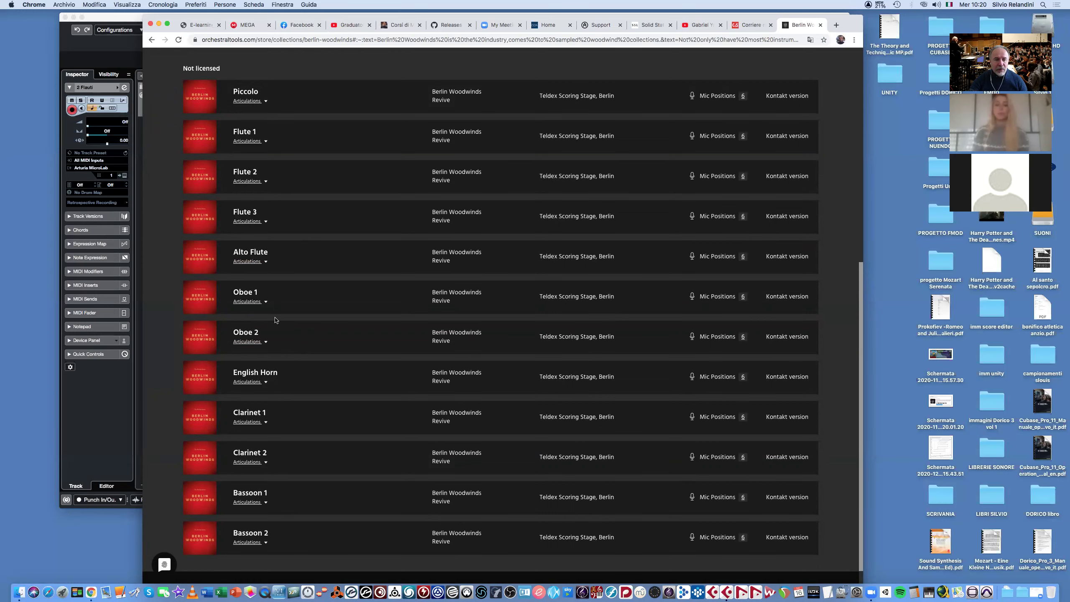
pyautogui.scroll(-1, 276, 320)
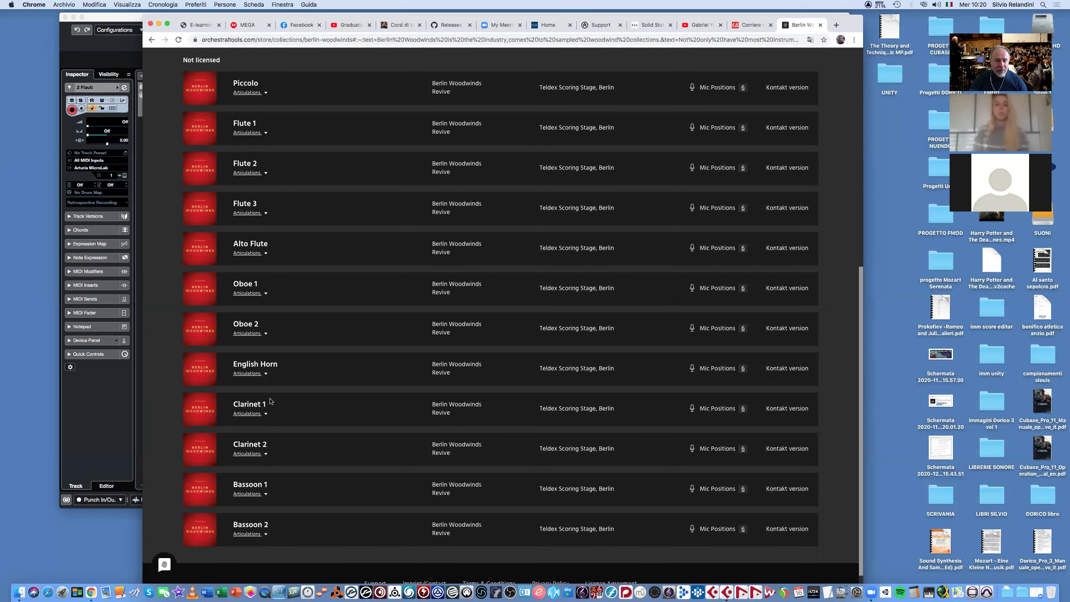
pyautogui.scroll(5, 270, 397)
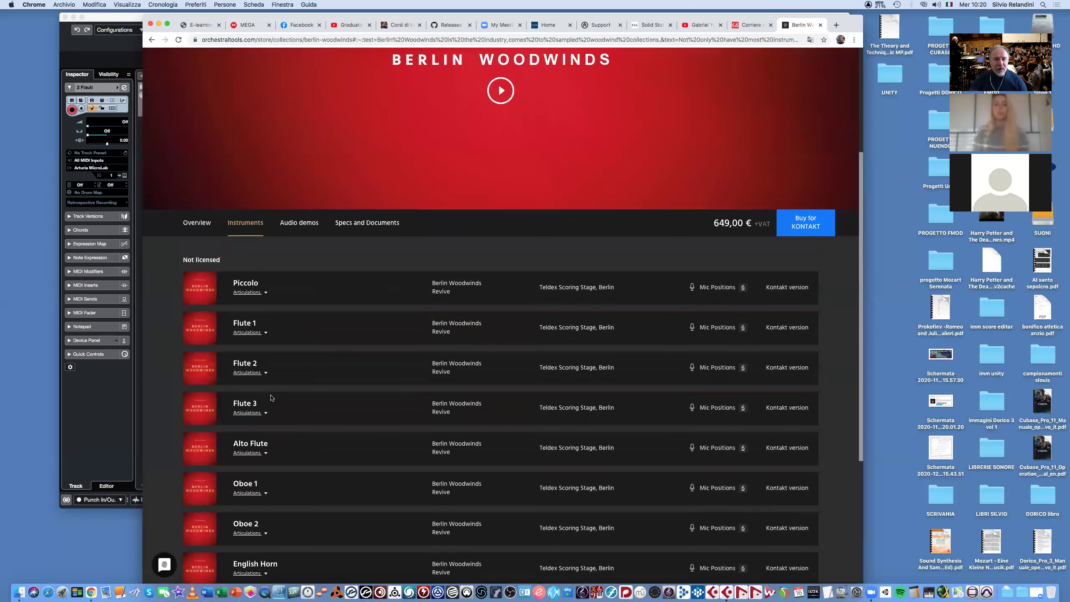
pyautogui.scroll(3, 271, 397)
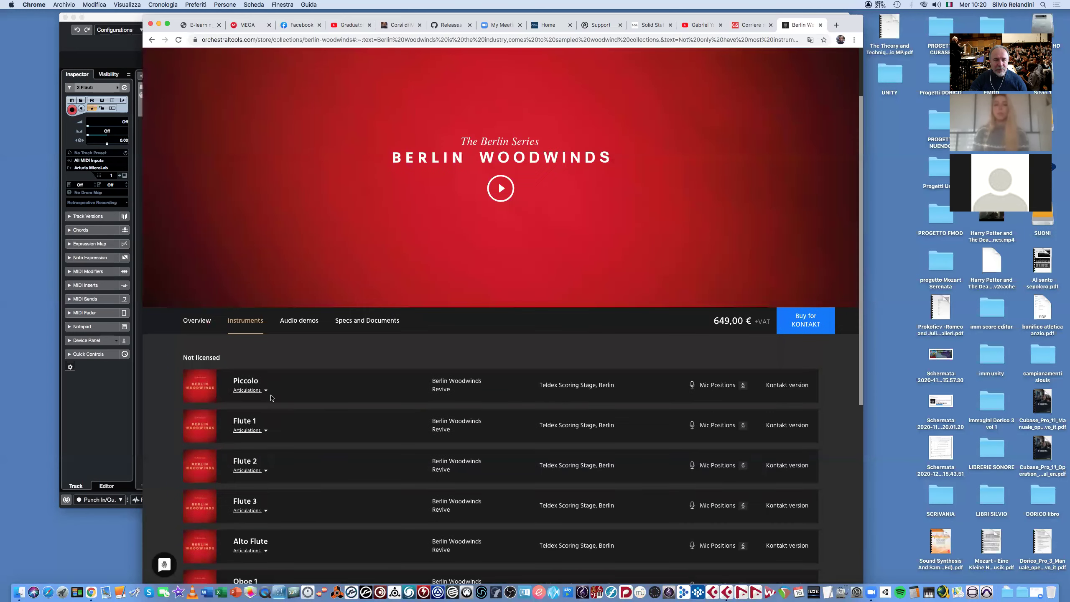
pyautogui.scroll(3, 271, 398)
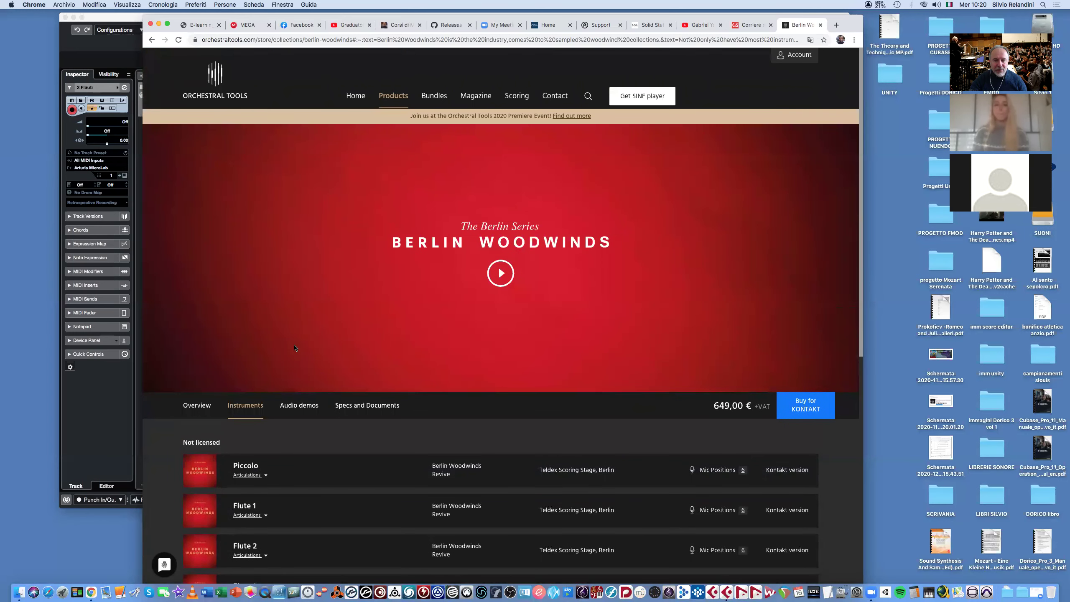
# - Find the Berlin Woodwinds Additional Instruments collection in the Orchestral Tools product catalogue and examine its instrument list
pyautogui.click(391, 106)
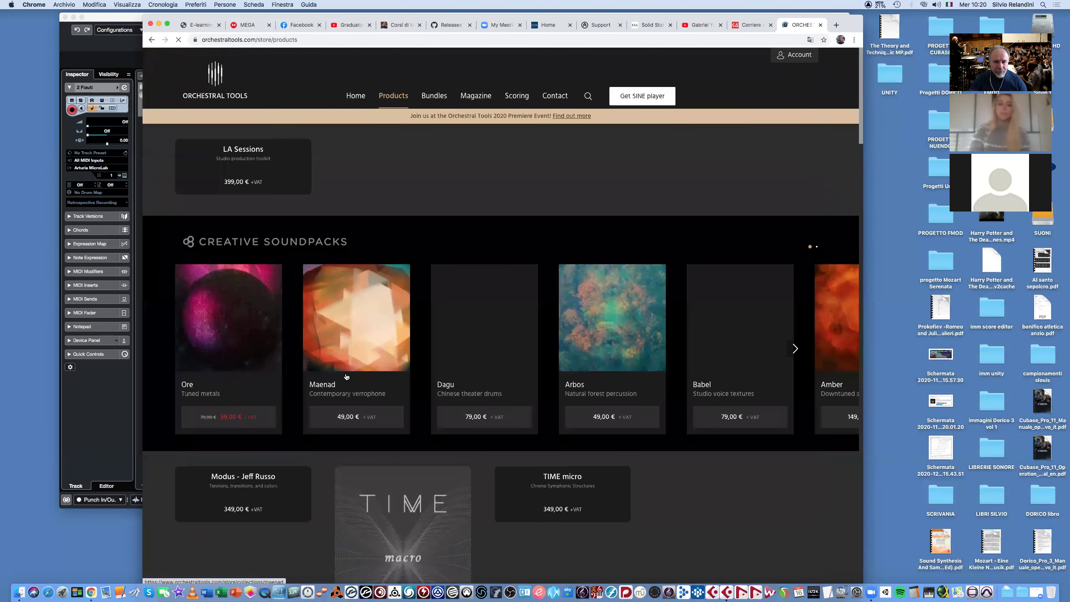
pyautogui.scroll(-10, 351, 374)
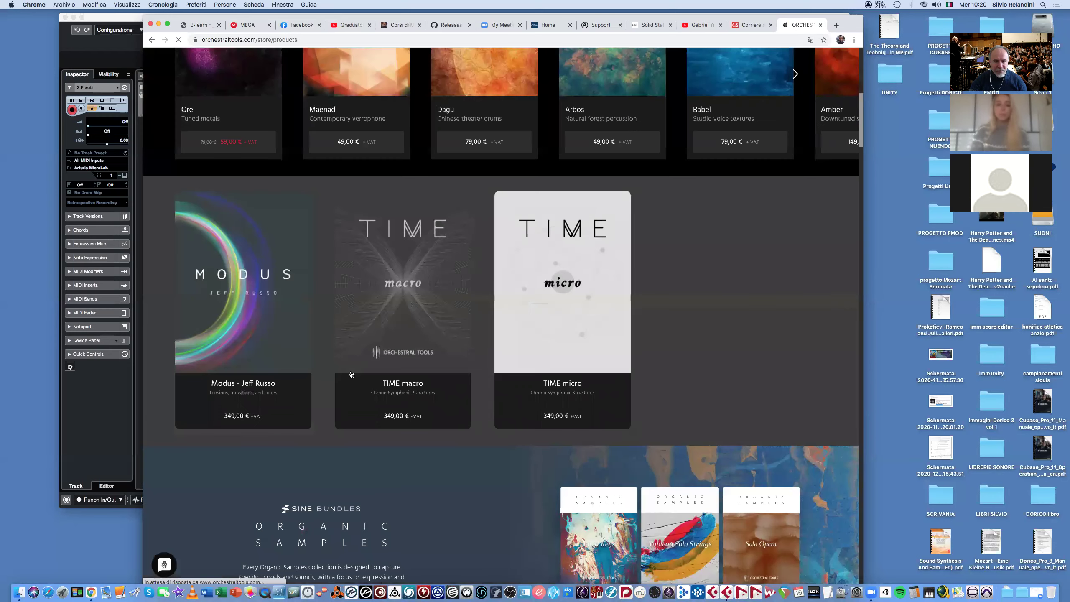
pyautogui.scroll(-15, 351, 374)
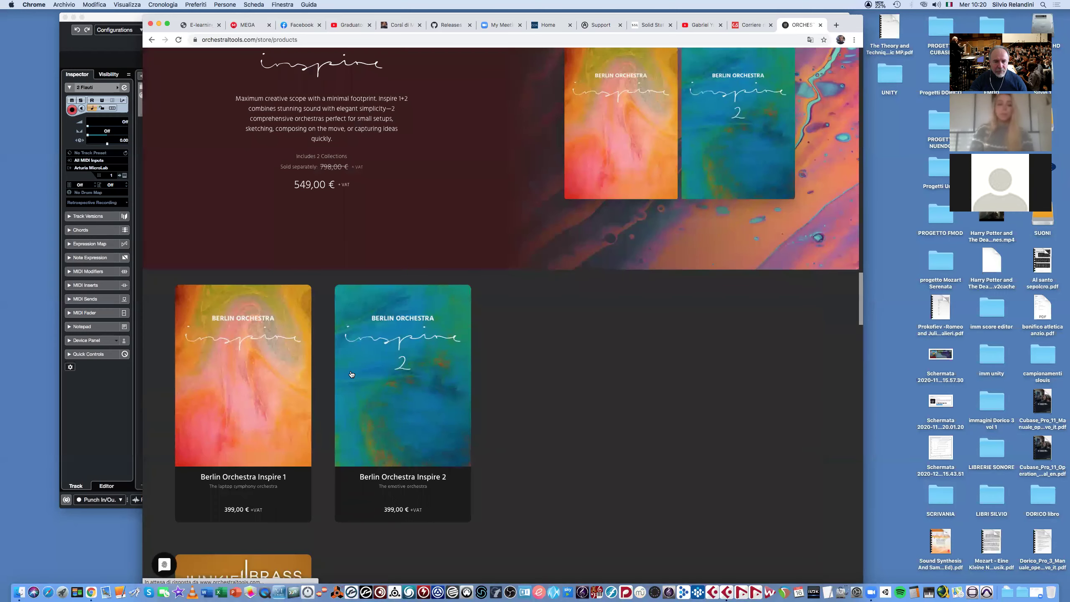
pyautogui.scroll(-10, 352, 374)
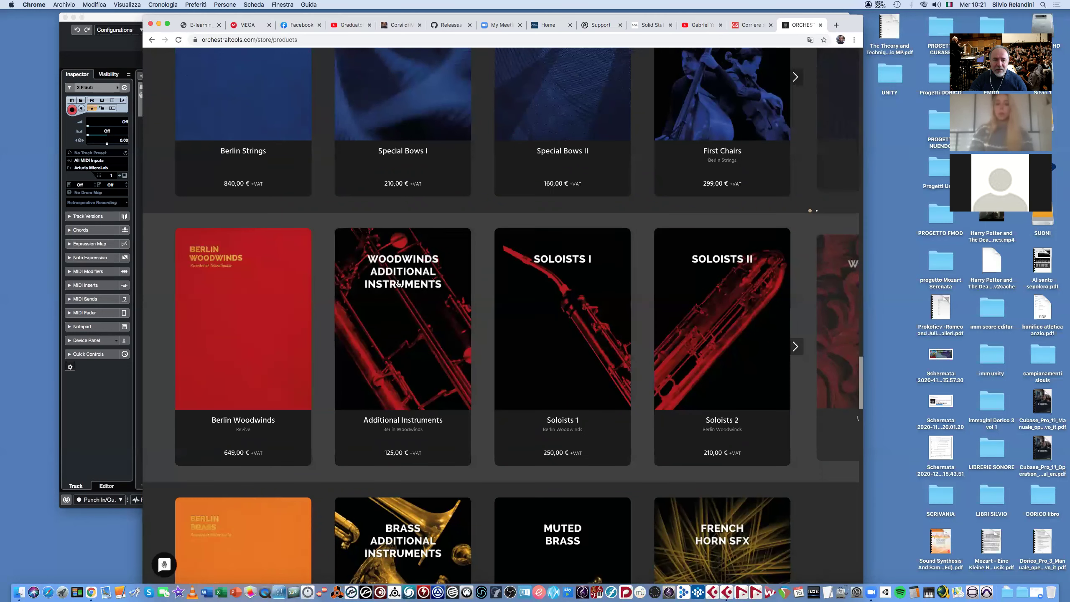
pyautogui.click(413, 420)
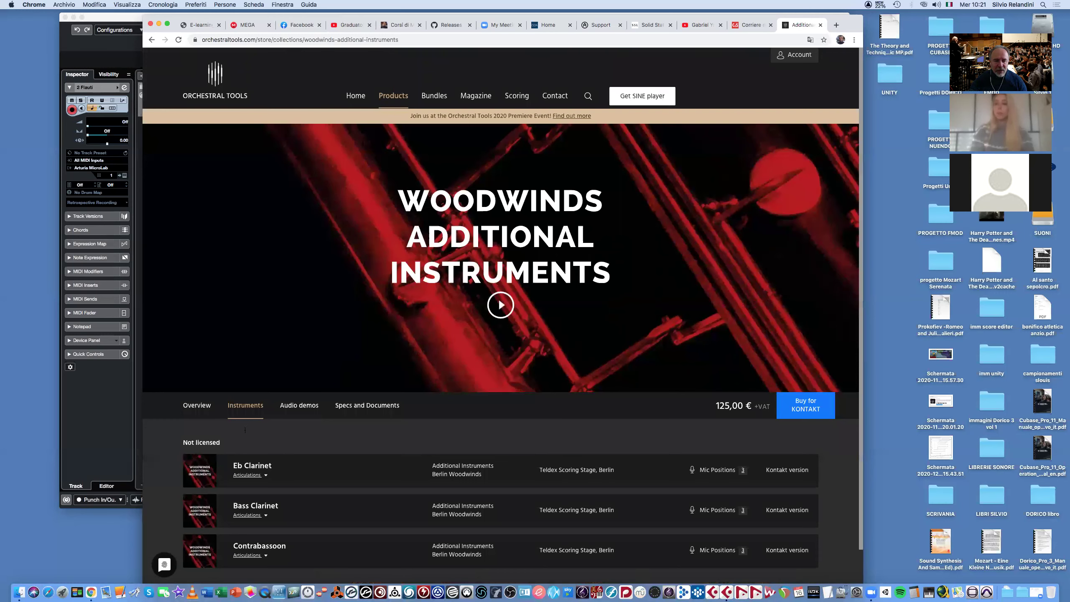
pyautogui.scroll(-2, 327, 411)
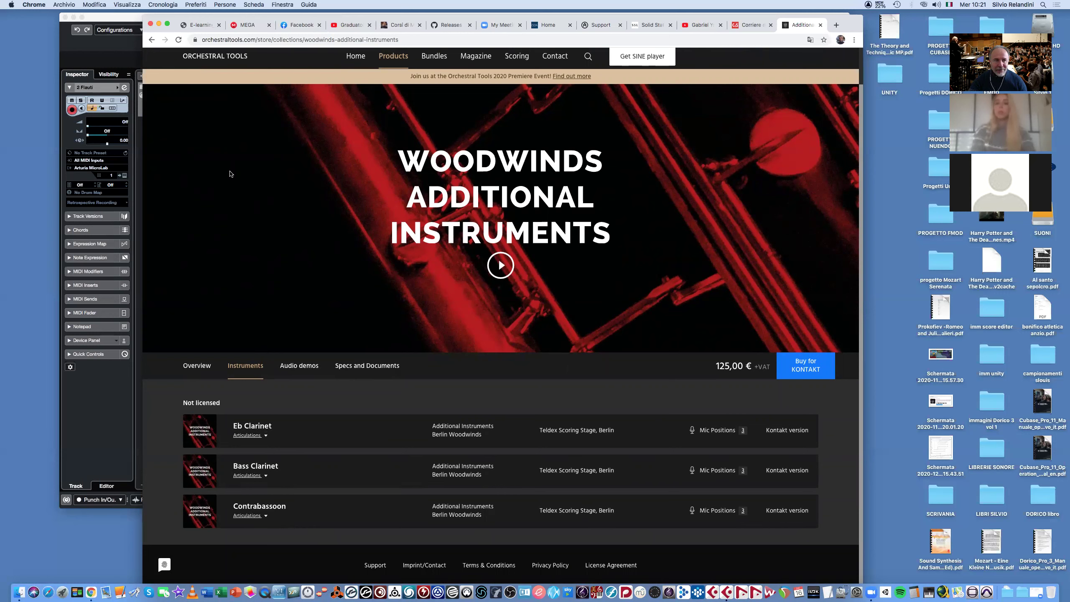
# - Return to the product catalogue and look over the Berlin Woodwinds add-on collections, including Soloists 1 and Soloists 2
pyautogui.click(152, 40)
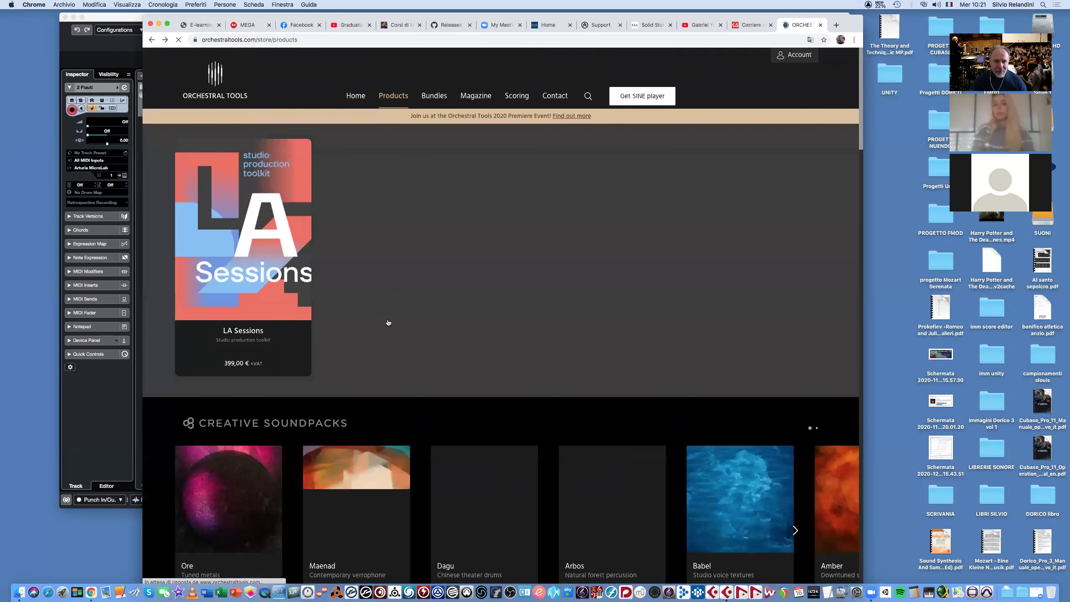
pyautogui.scroll(-20, 383, 318)
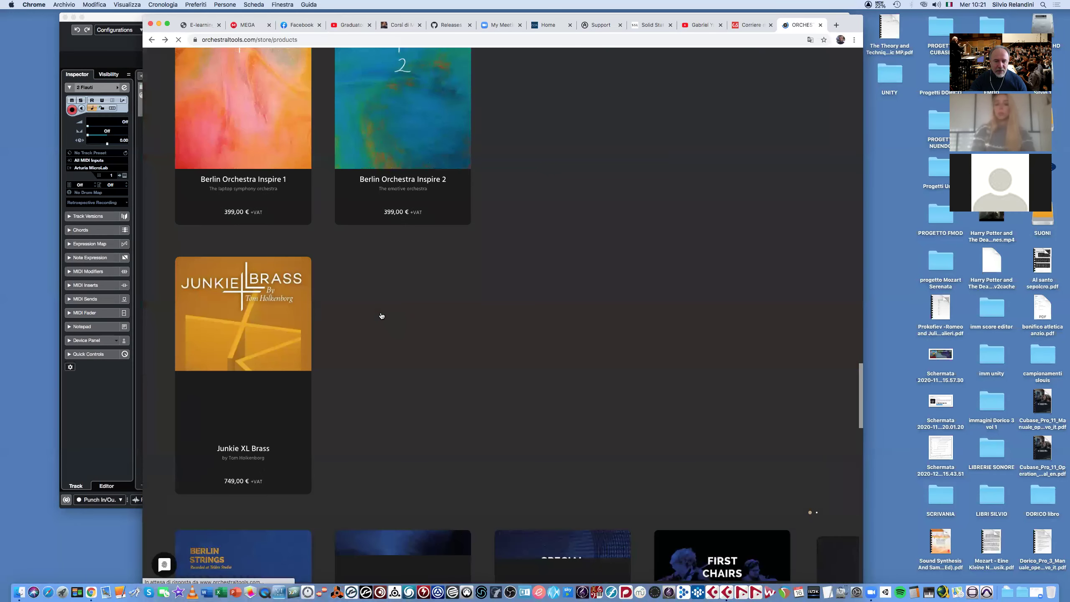
pyautogui.scroll(-15, 380, 314)
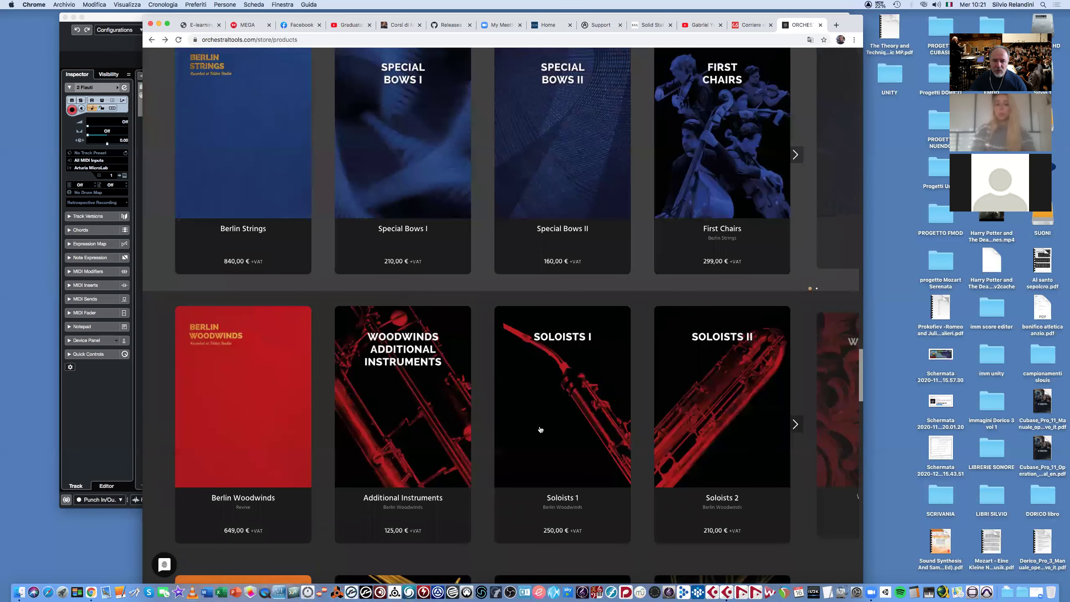
pyautogui.click(796, 422)
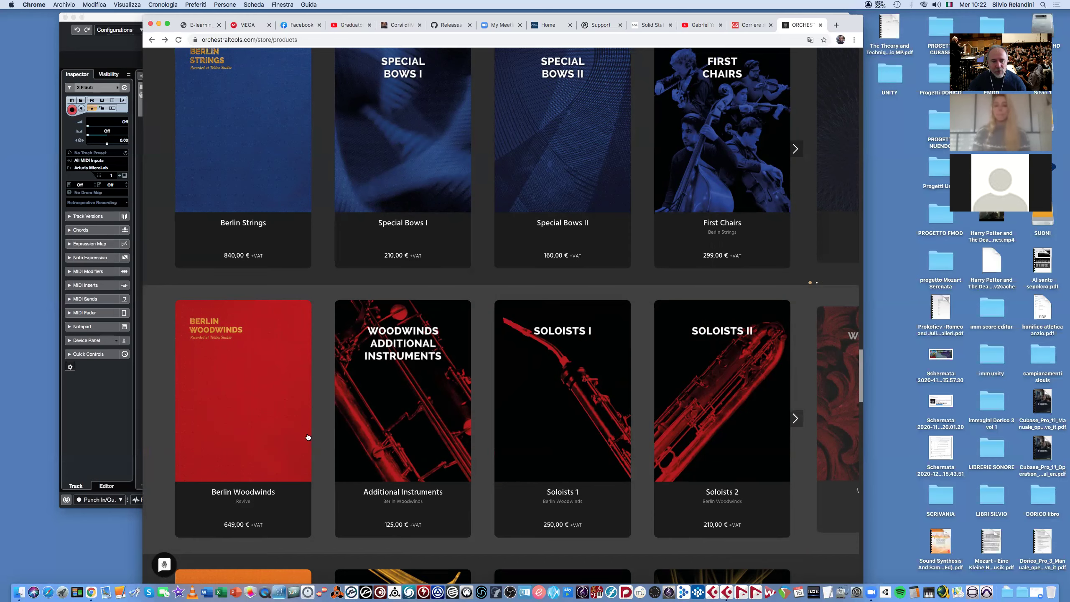
pyautogui.scroll(3, 308, 439)
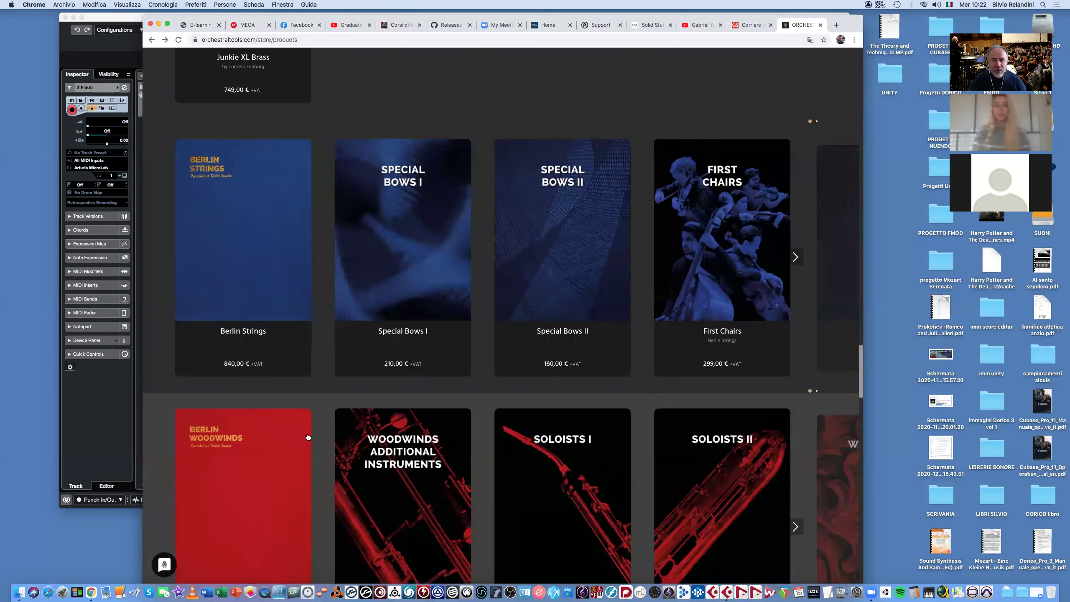
pyautogui.scroll(10, 308, 438)
pyautogui.scroll(10, 308, 438)
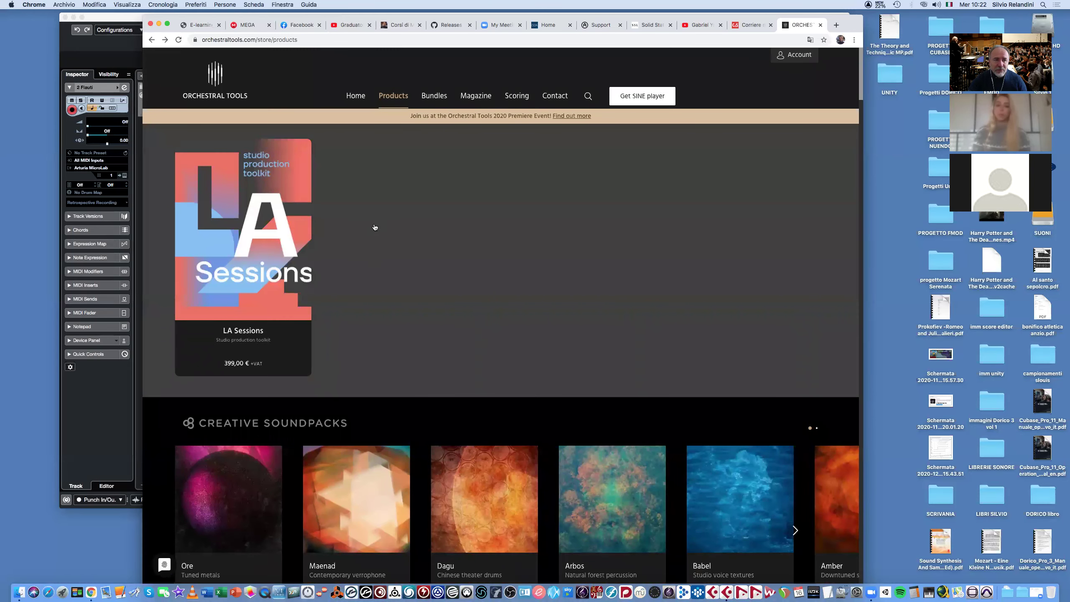
# - Open Aaron Venture's Infinite Woodwinds page at aaronventure.com/infinite-woodwinds in place of the product catalogue
pyautogui.click(311, 40)
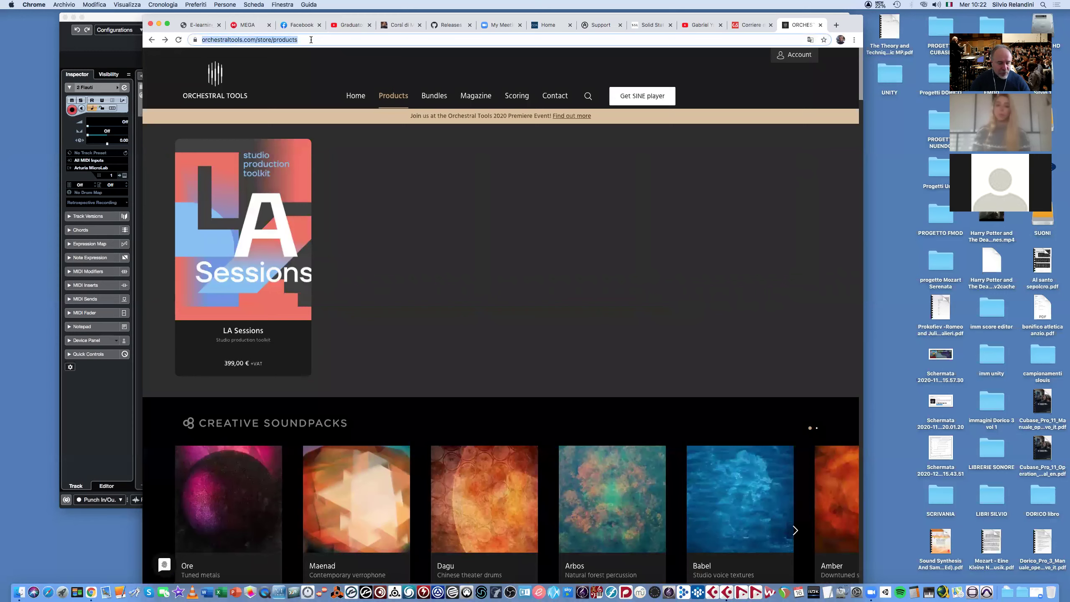
pyautogui.write('aaron')
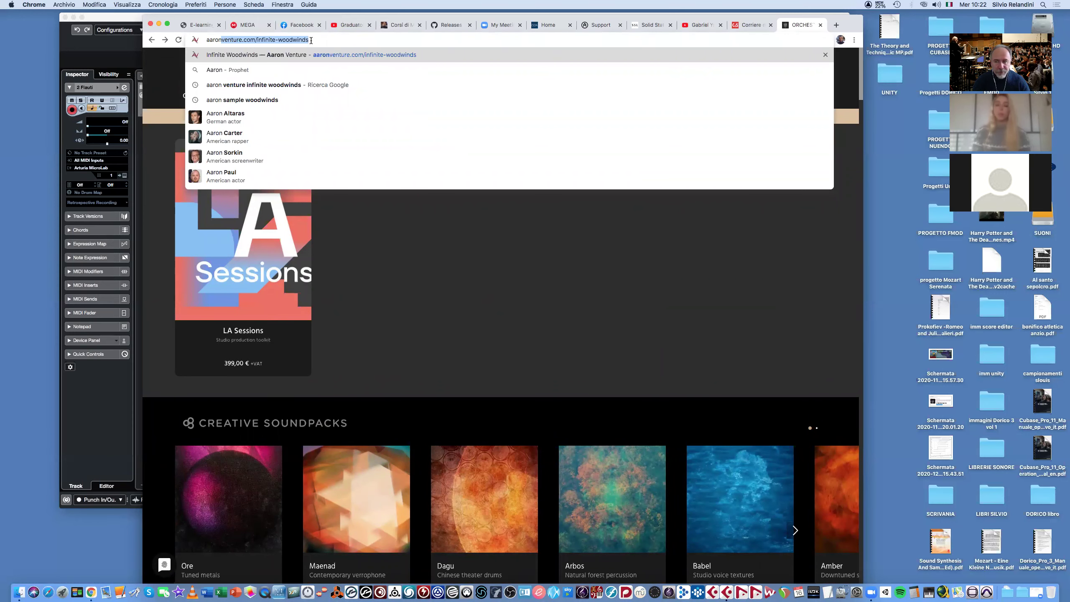
pyautogui.press('Return')
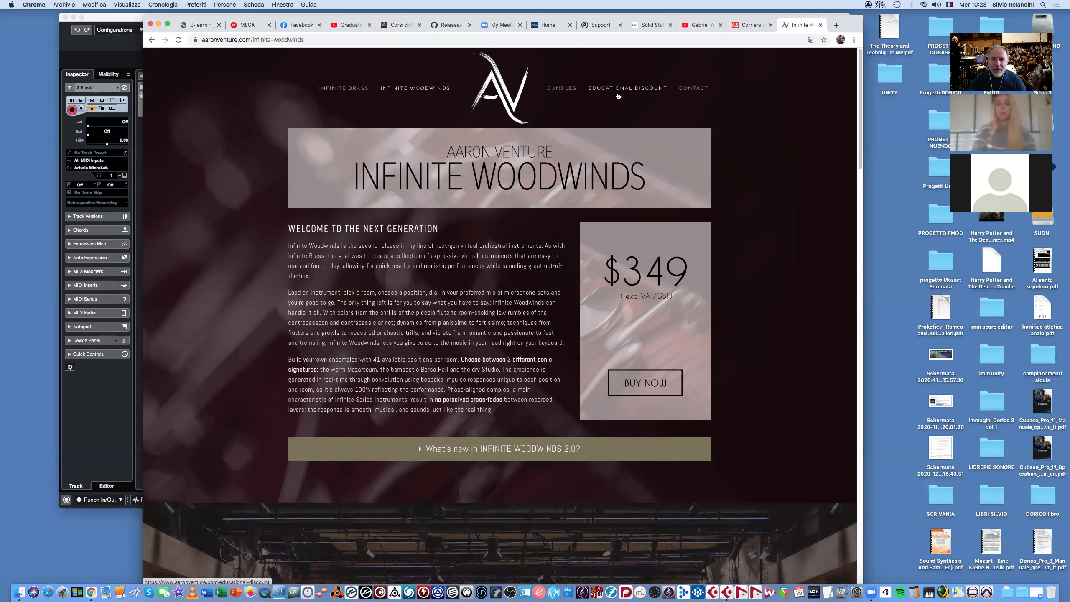
# - Read the Infinite Woodwinds introduction, covering the price, ensemble positions and the available recording rooms
pyautogui.scroll(-2, 540, 196)
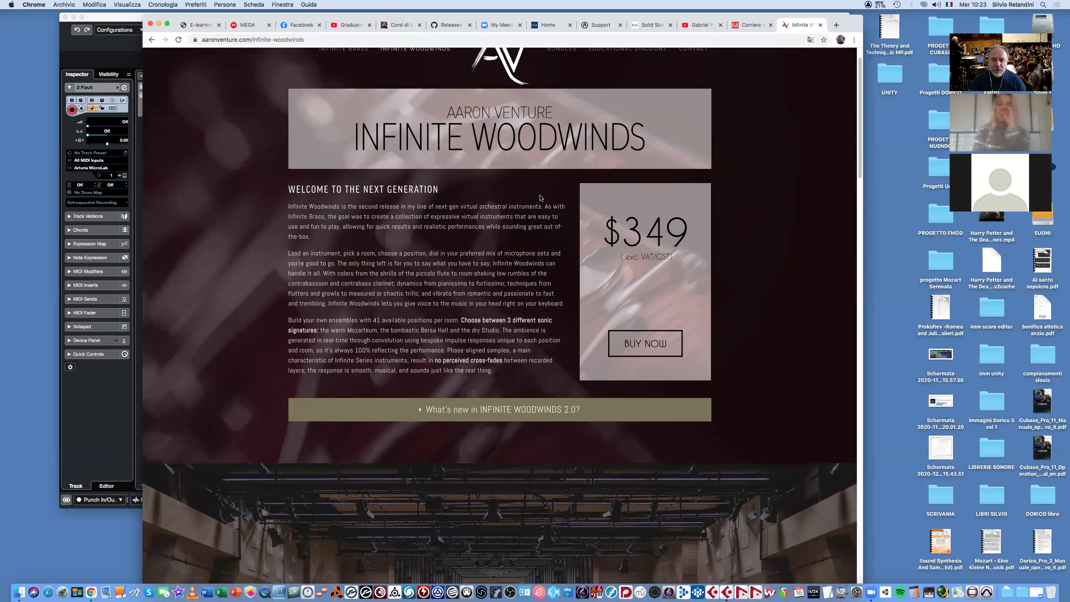
pyautogui.scroll(-2, 540, 198)
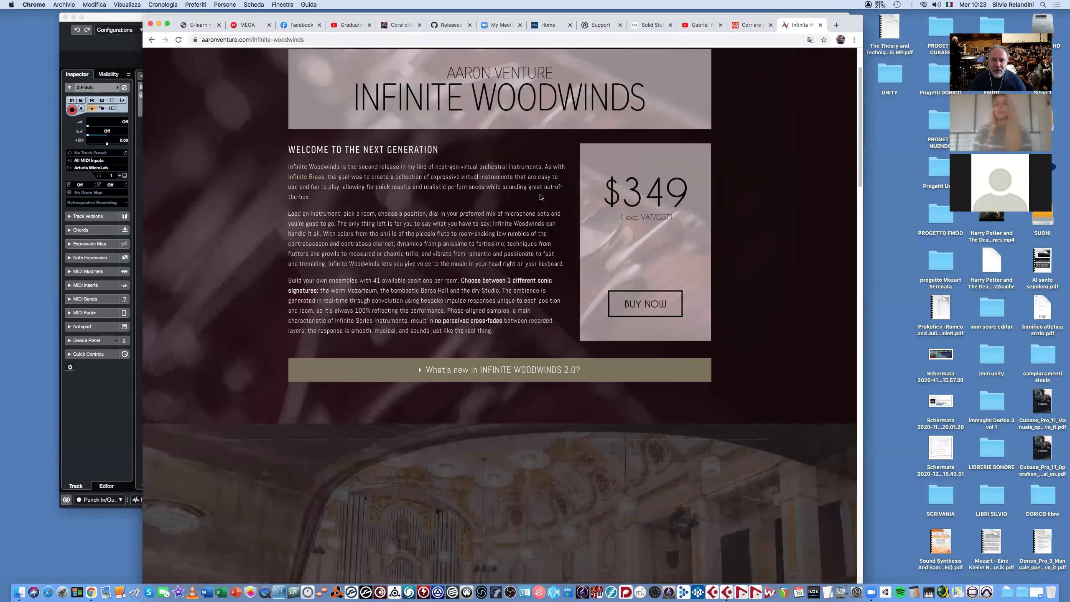
pyautogui.scroll(3, 540, 197)
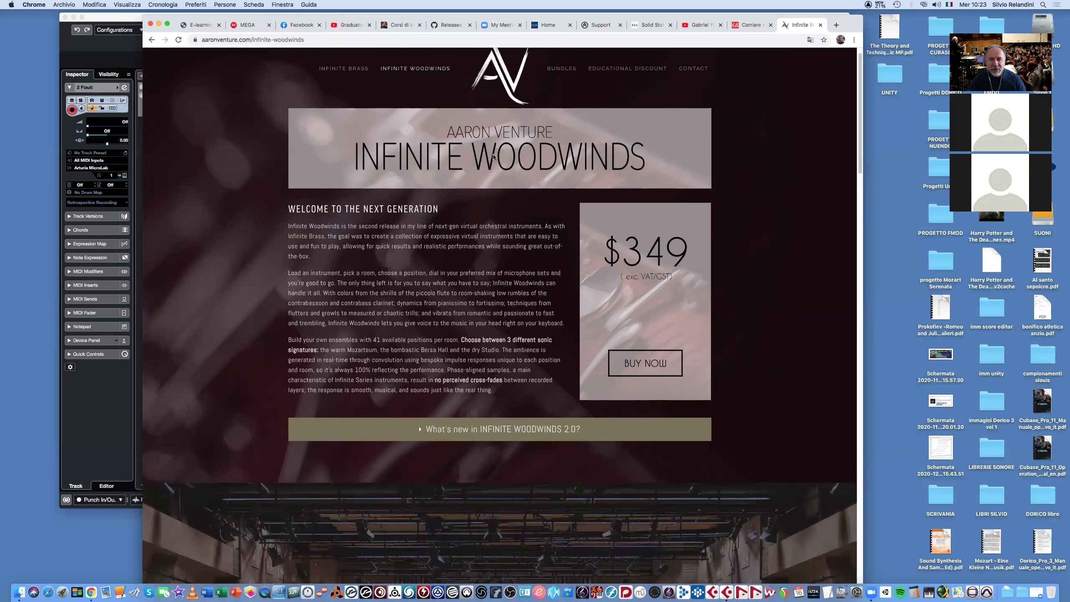
pyautogui.scroll(-3, 491, 168)
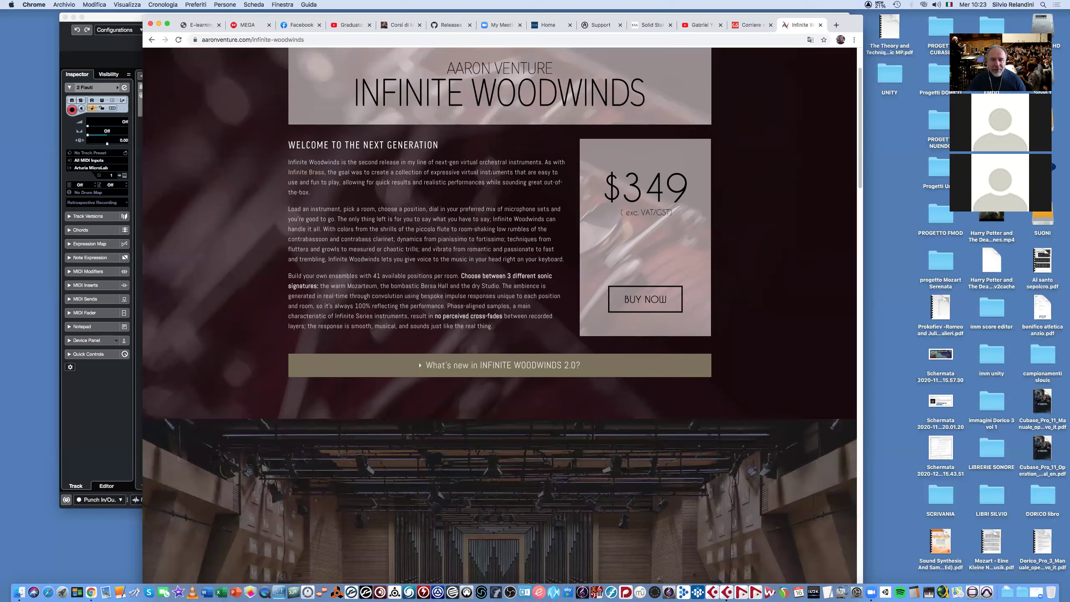
pyautogui.scroll(-3, 492, 169)
pyautogui.scroll(5, 569, 201)
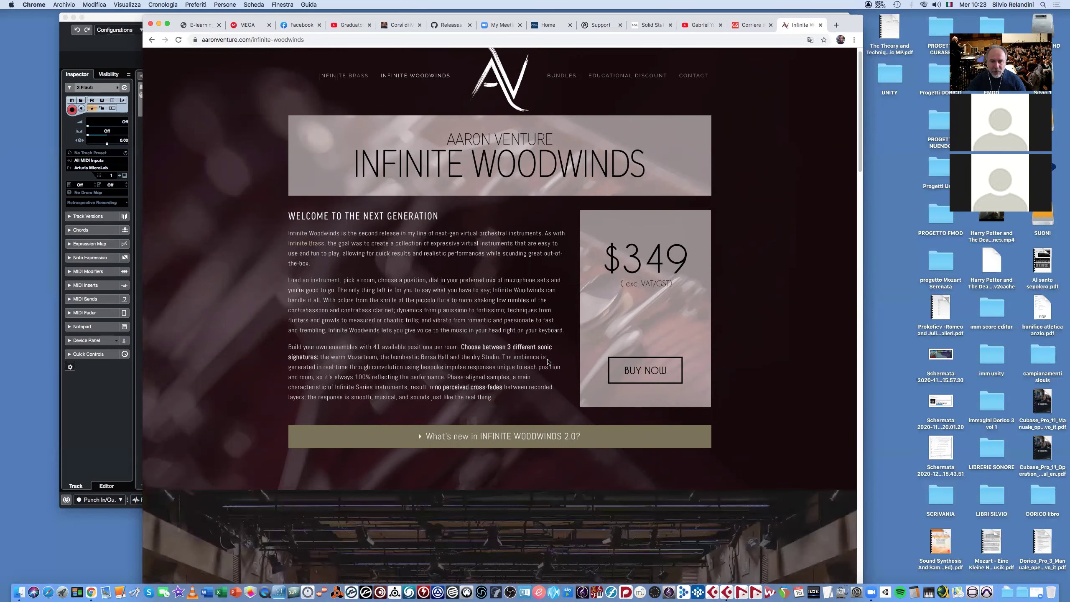
pyautogui.scroll(-1, 548, 361)
pyautogui.scroll(-3, 548, 362)
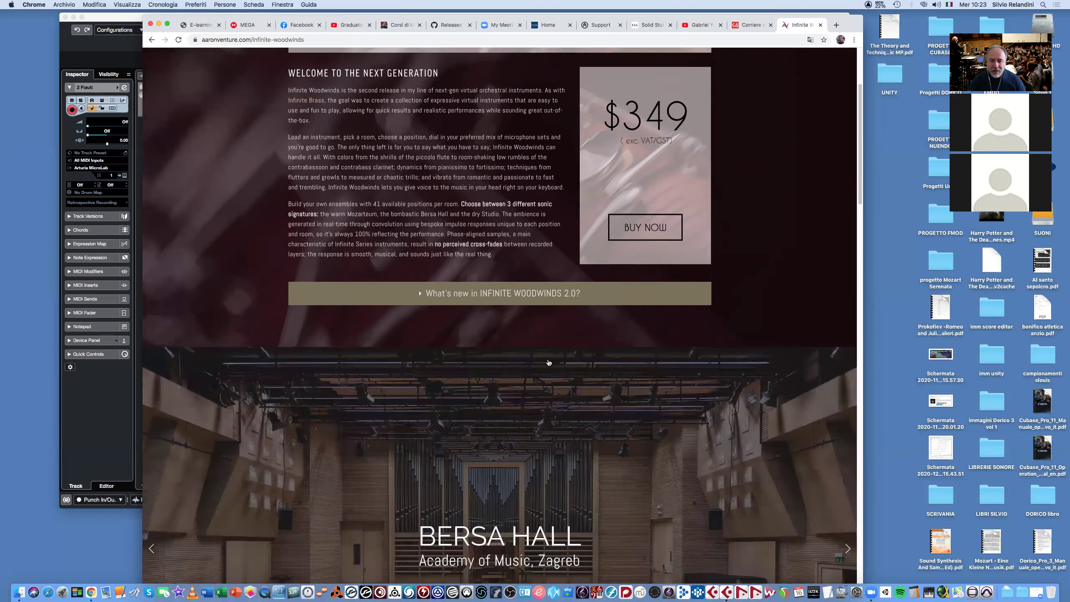
pyautogui.scroll(-2, 549, 362)
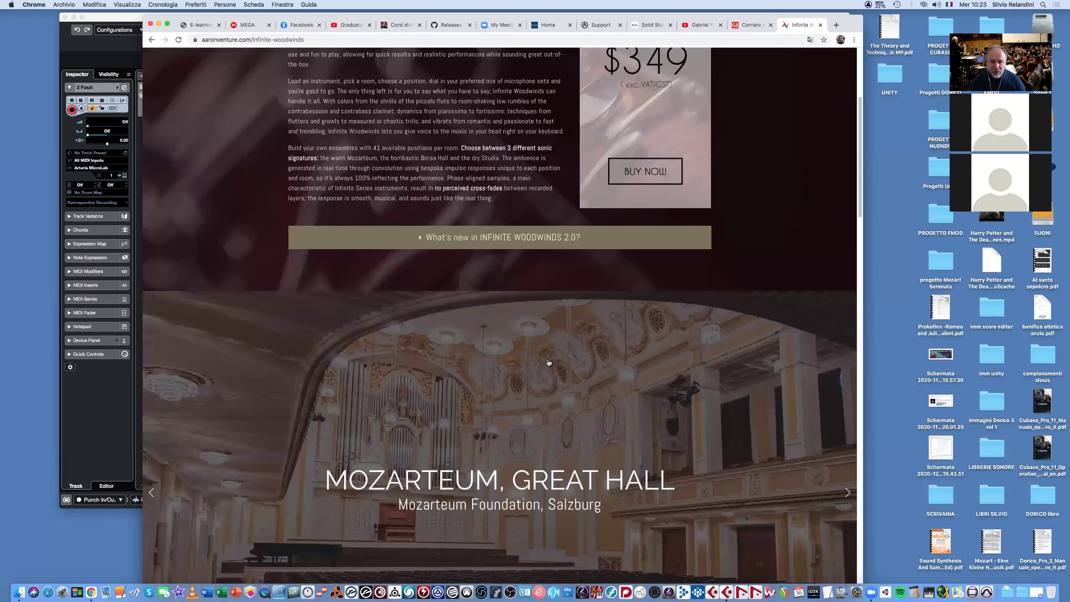
# - Examine the Infinite Woodwinds demos, feature descriptions and instrument list, including the resource use and performance controls
pyautogui.scroll(-8, 549, 363)
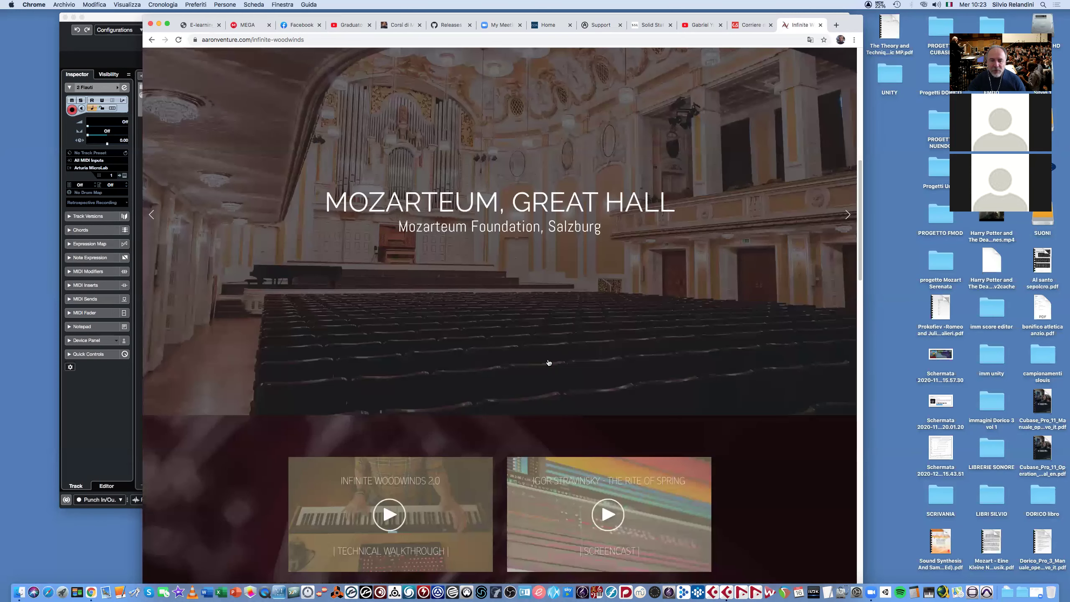
pyautogui.scroll(-8, 548, 362)
pyautogui.scroll(-5, 548, 362)
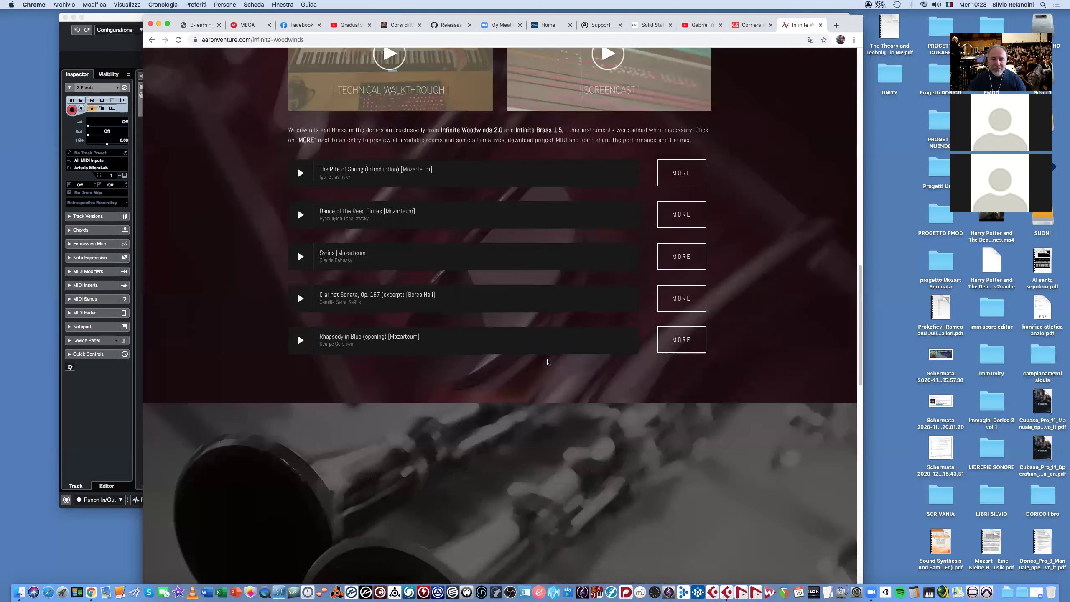
pyautogui.scroll(-10, 548, 362)
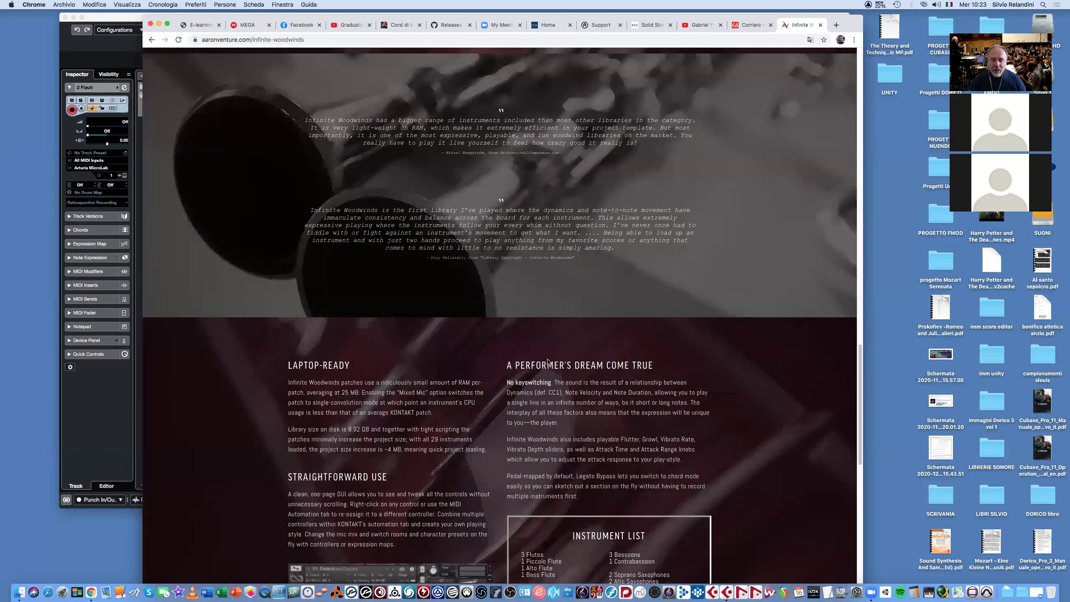
pyautogui.scroll(-6, 548, 362)
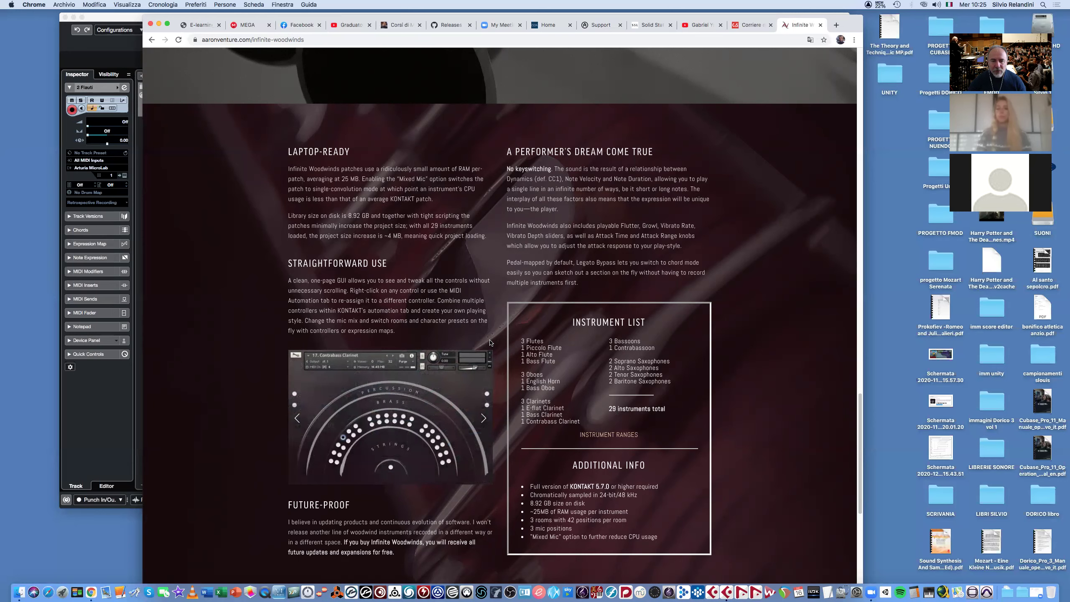
pyautogui.scroll(5, 490, 342)
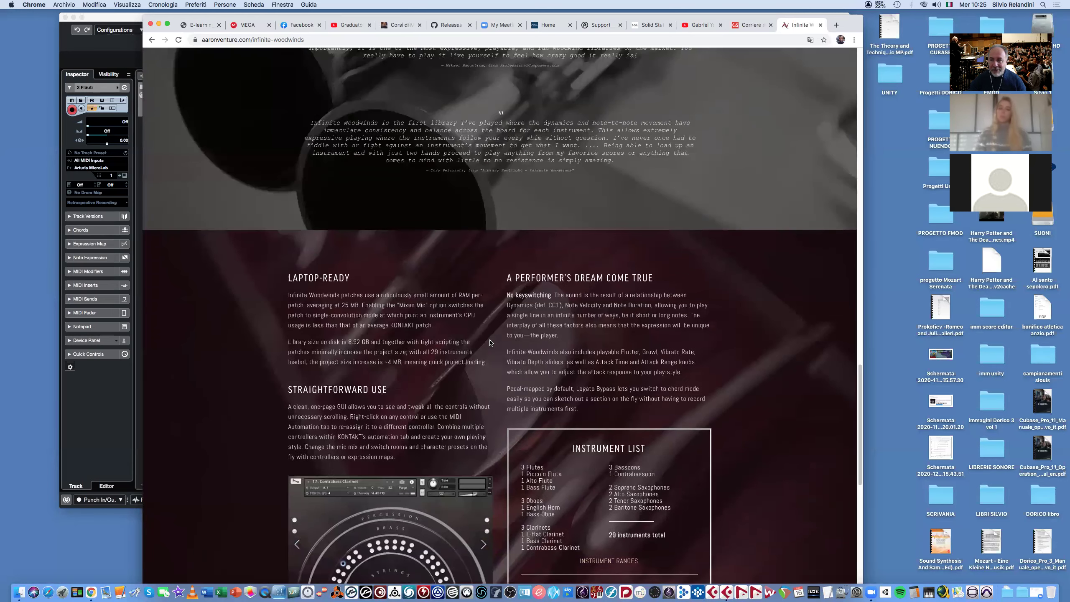
pyautogui.scroll(1, 490, 343)
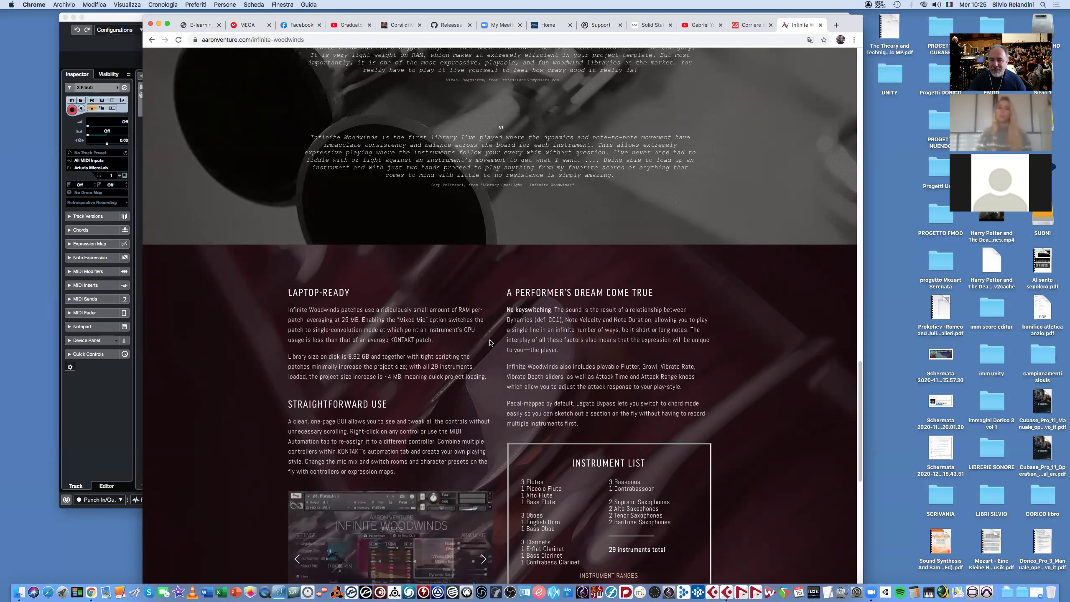
# - Read through the instrument list and additional info, and listen to the Rite of Spring (Introduction) [Mozarteum] demo before pausing it
pyautogui.scroll(-5, 493, 347)
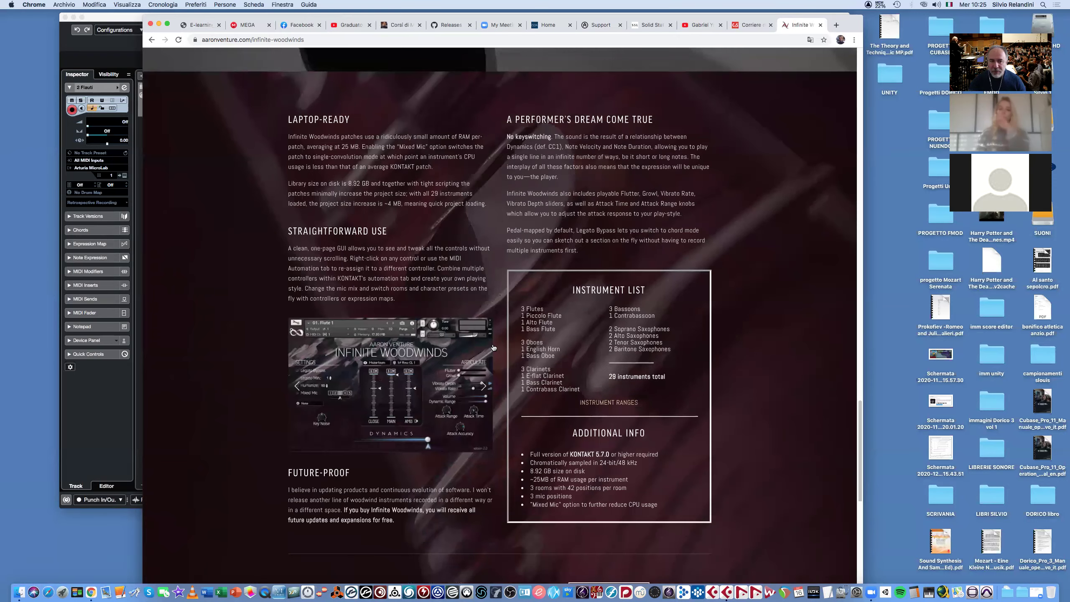
pyautogui.scroll(-15, 464, 350)
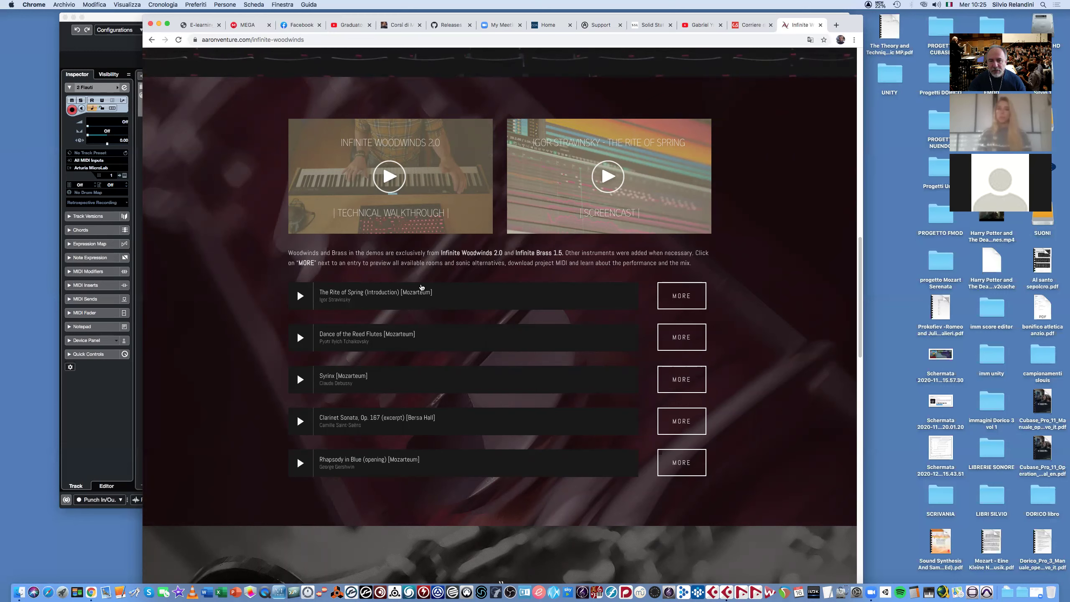
pyautogui.click(299, 299)
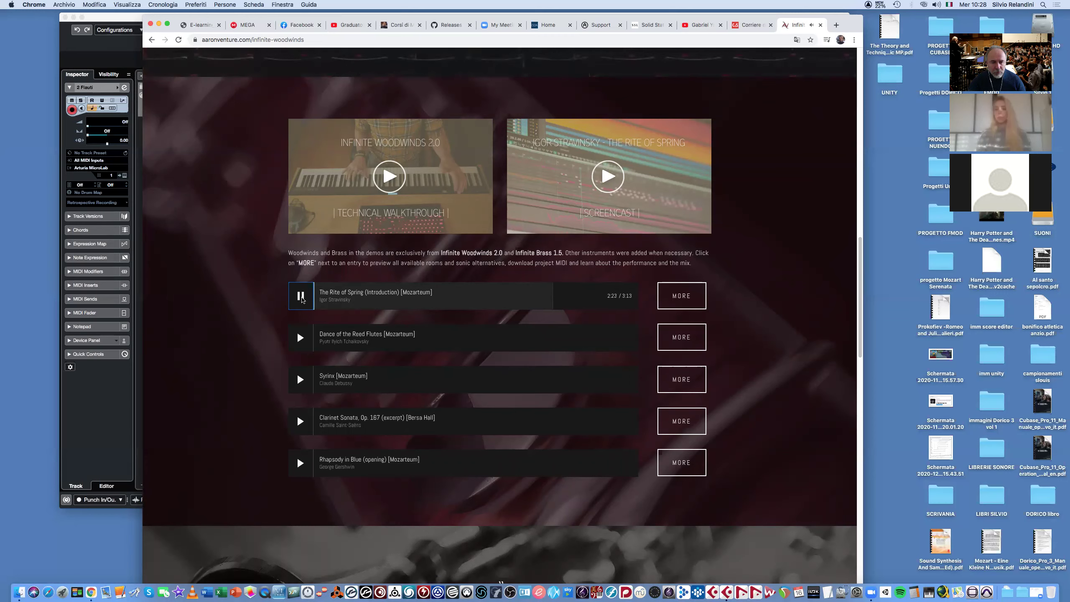
pyautogui.click(301, 297)
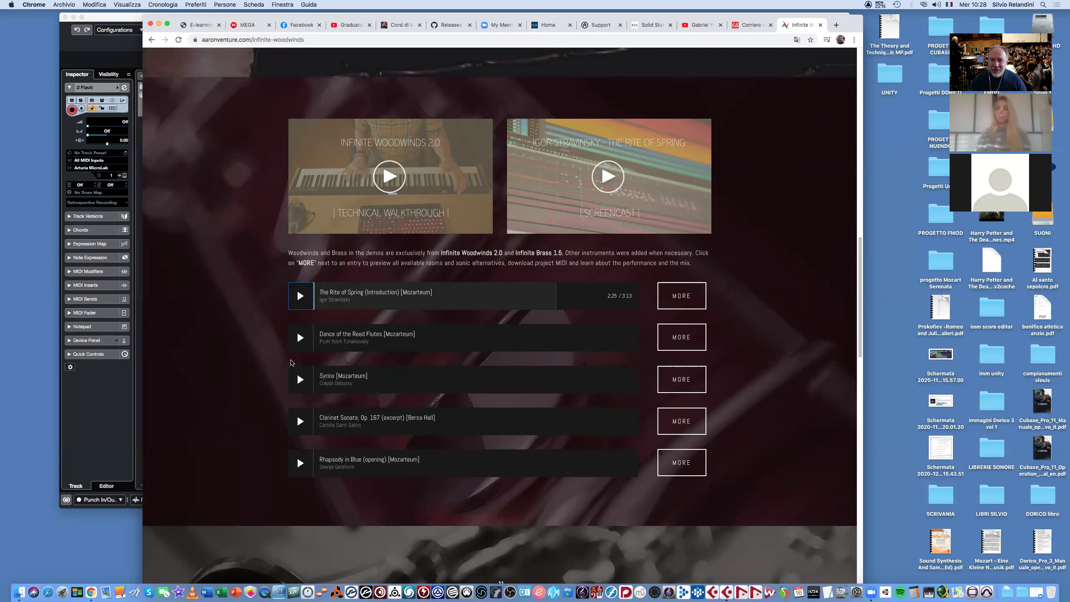
# - Look over the recording room pictures, introduction and price of Infinite Woodwinds again, and select the page's web address
pyautogui.scroll(2, 276, 352)
pyautogui.scroll(8, 274, 351)
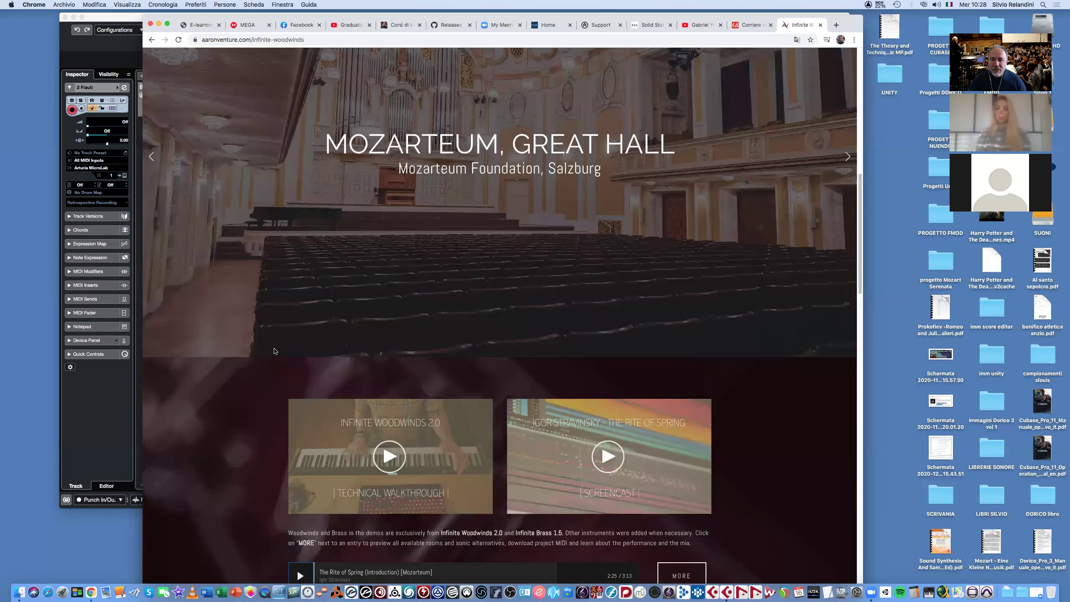
pyautogui.scroll(6, 275, 352)
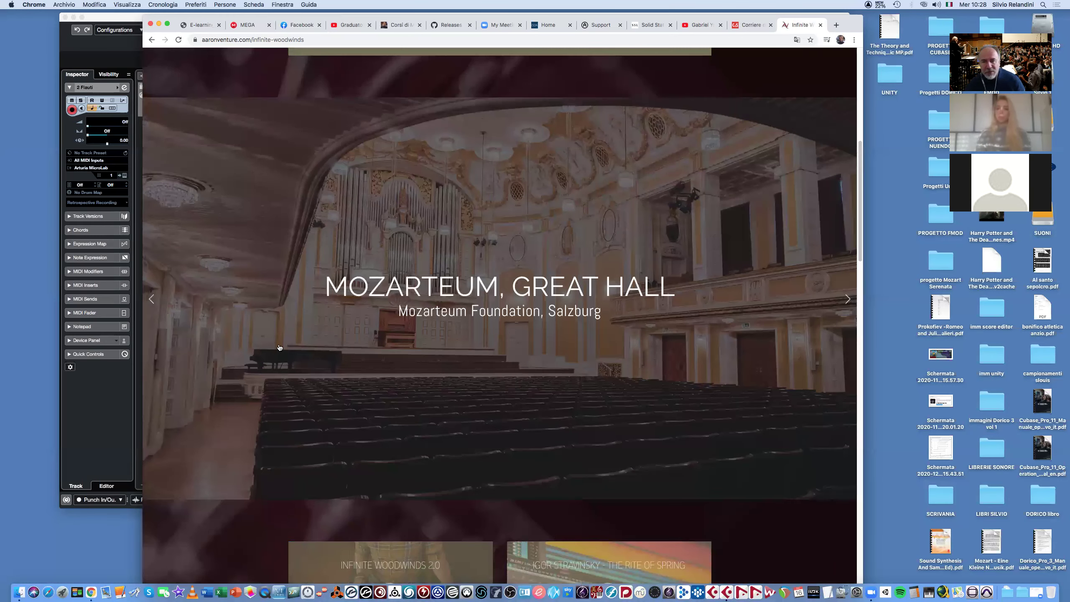
pyautogui.scroll(12, 277, 350)
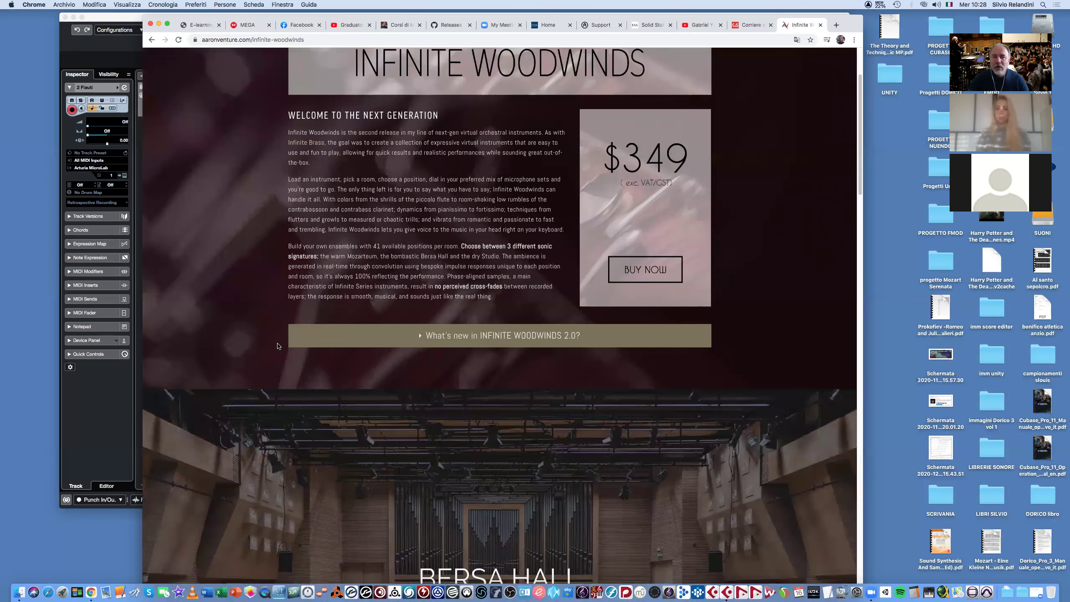
pyautogui.scroll(4, 278, 347)
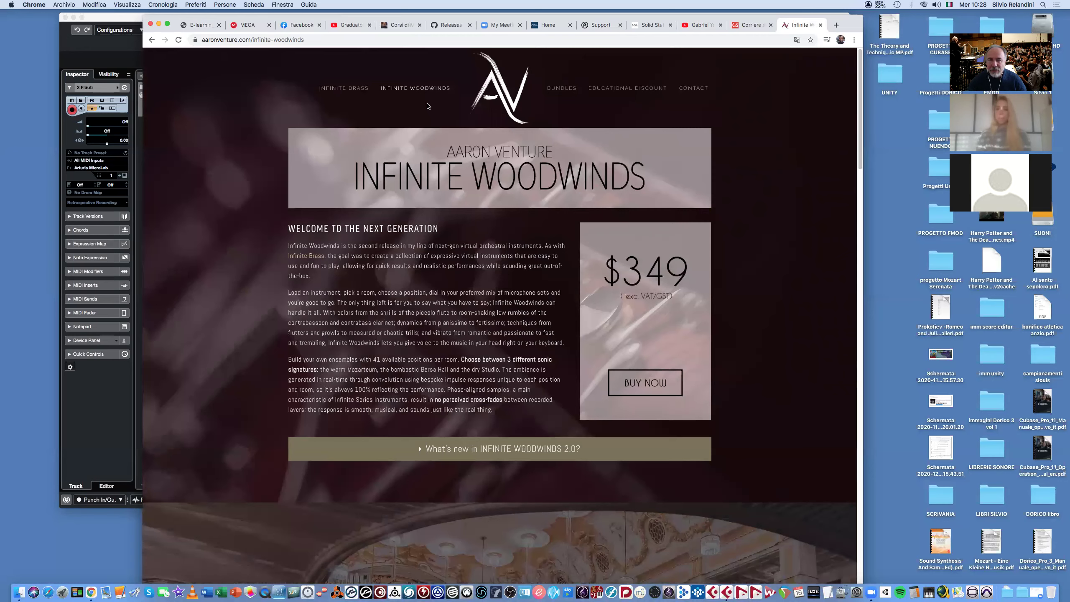
pyautogui.scroll(-2, 483, 278)
pyautogui.scroll(2, 484, 279)
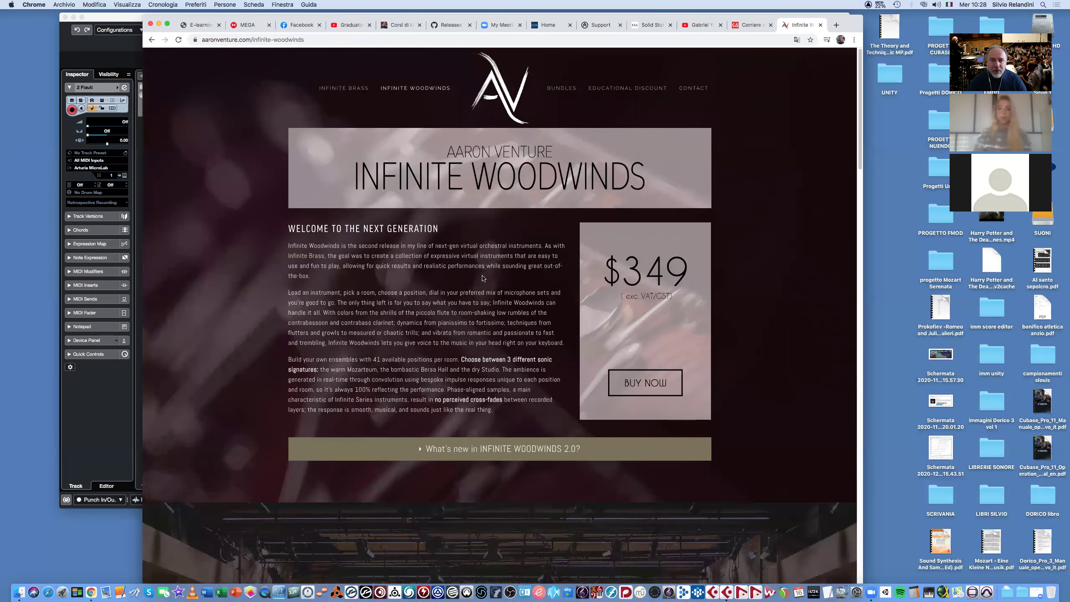
pyautogui.scroll(-5, 483, 279)
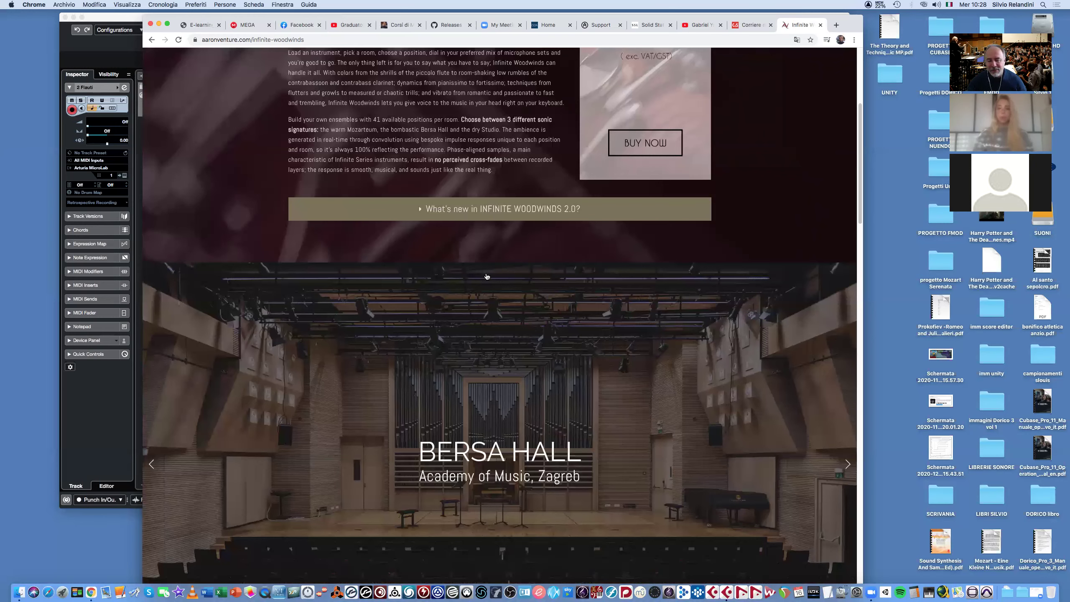
pyautogui.scroll(2, 485, 279)
pyautogui.scroll(4, 485, 276)
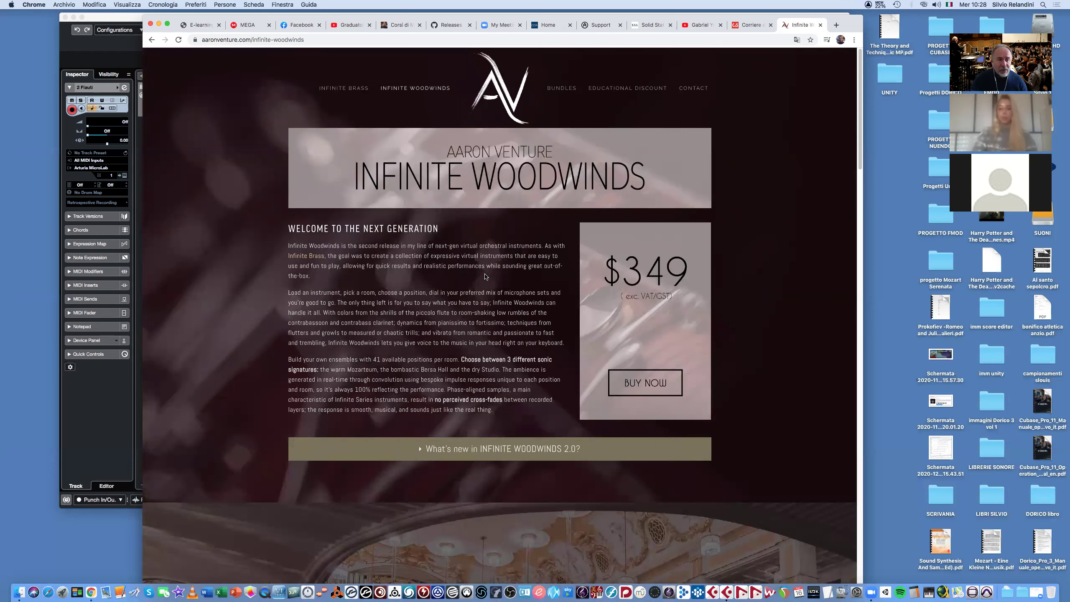
pyautogui.click(309, 38)
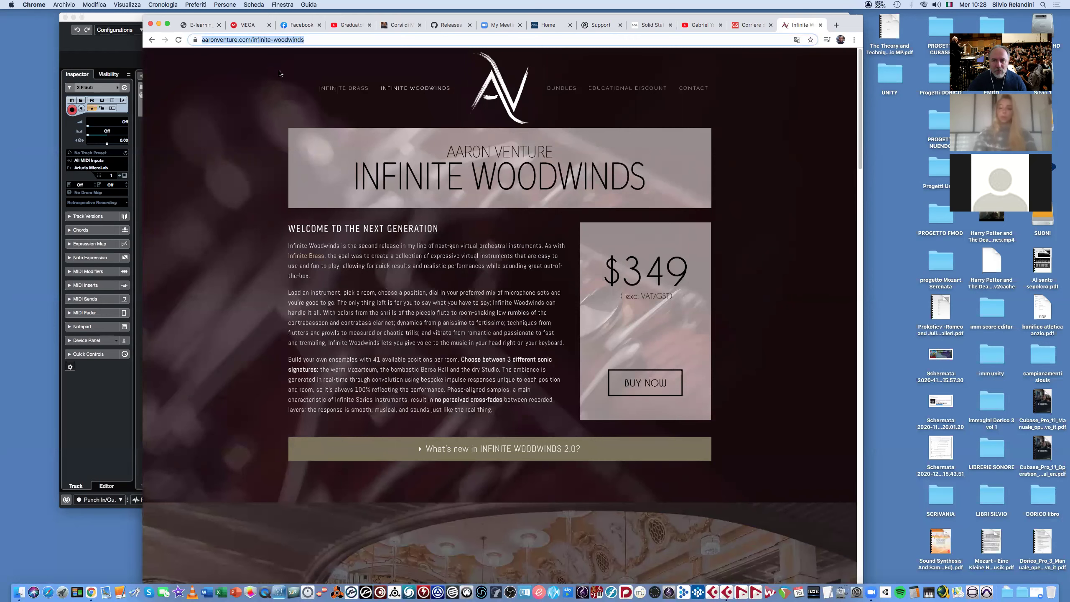
# - Minimise the browser to switch back to Cubase and draw a four-bar MIDI part from bar 1 to bar 5 on the 2 Flauti track
pyautogui.click(158, 24)
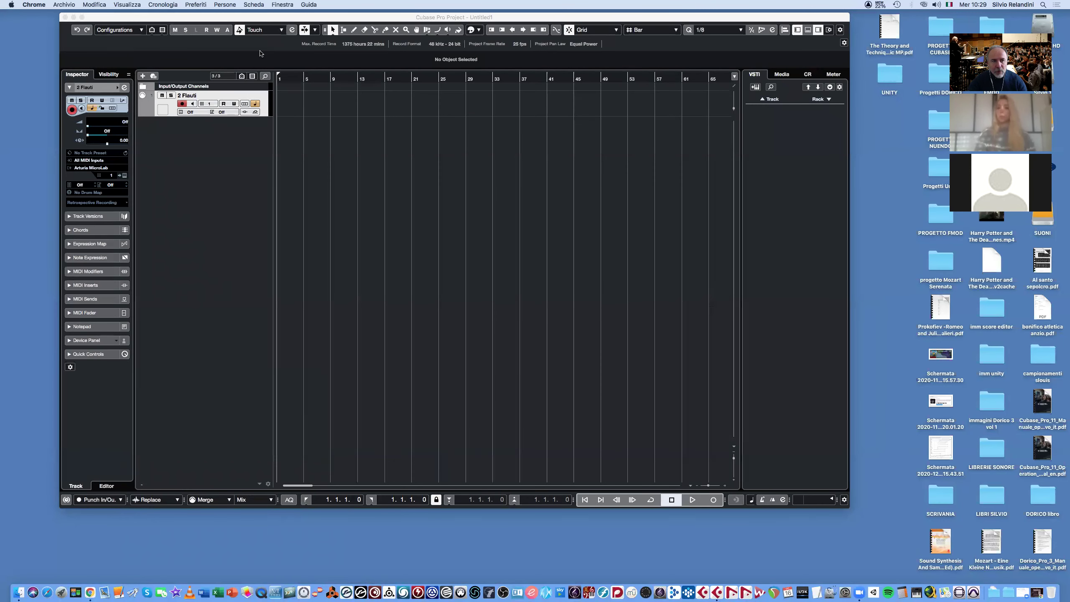
pyautogui.click(271, 18)
pyautogui.press('h')
pyautogui.press('h')
pyautogui.press('h')
pyautogui.press('h')
pyautogui.press('h')
pyautogui.press('h')
pyautogui.press('h')
pyautogui.press('h')
pyautogui.press('h')
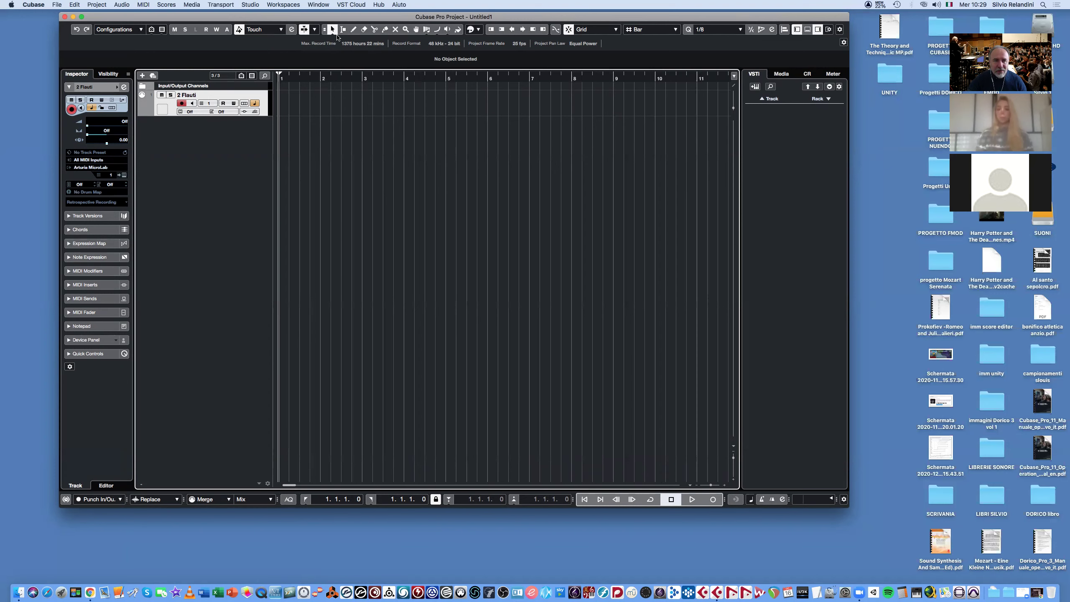
pyautogui.moveTo(286, 98); pyautogui.dragTo(449, 103)
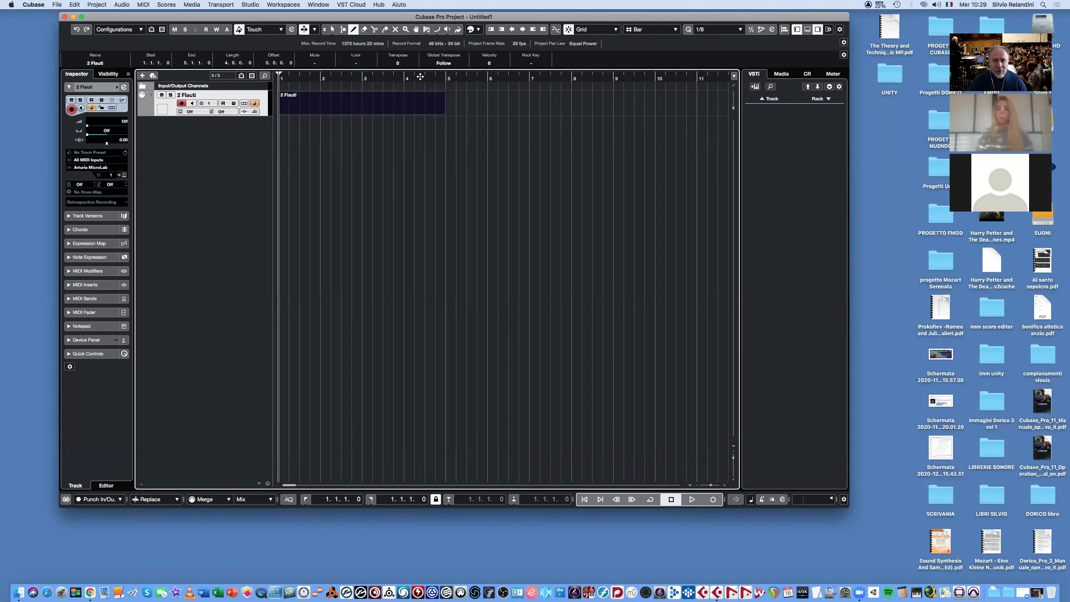
pyautogui.click(332, 30)
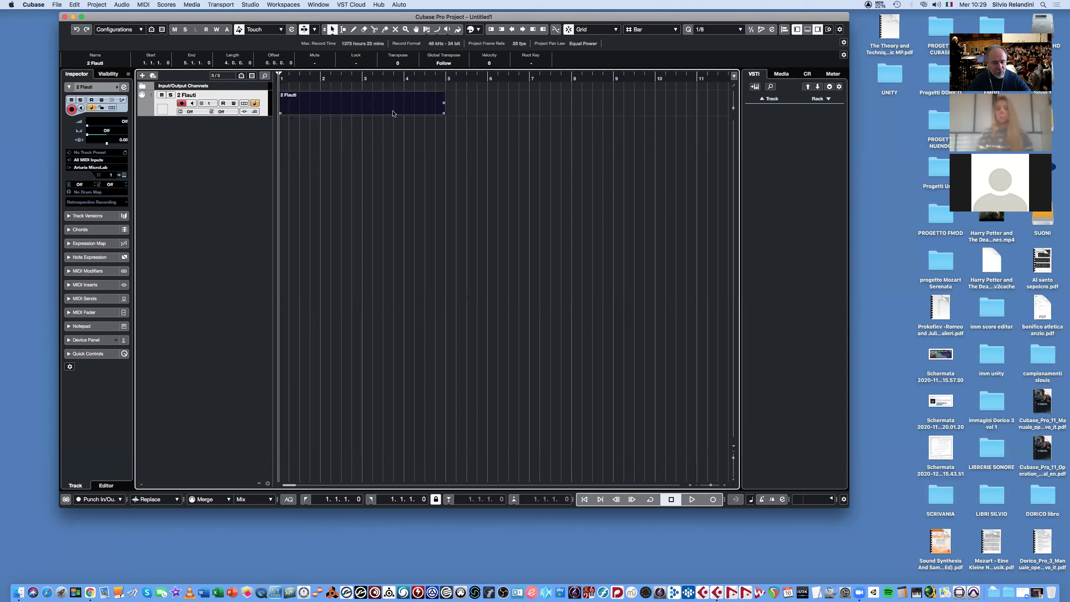
# - Open the 2 Flauti part in the Score Editor, place its window below the flute track and enlarge the staff display
pyautogui.press('super+r')
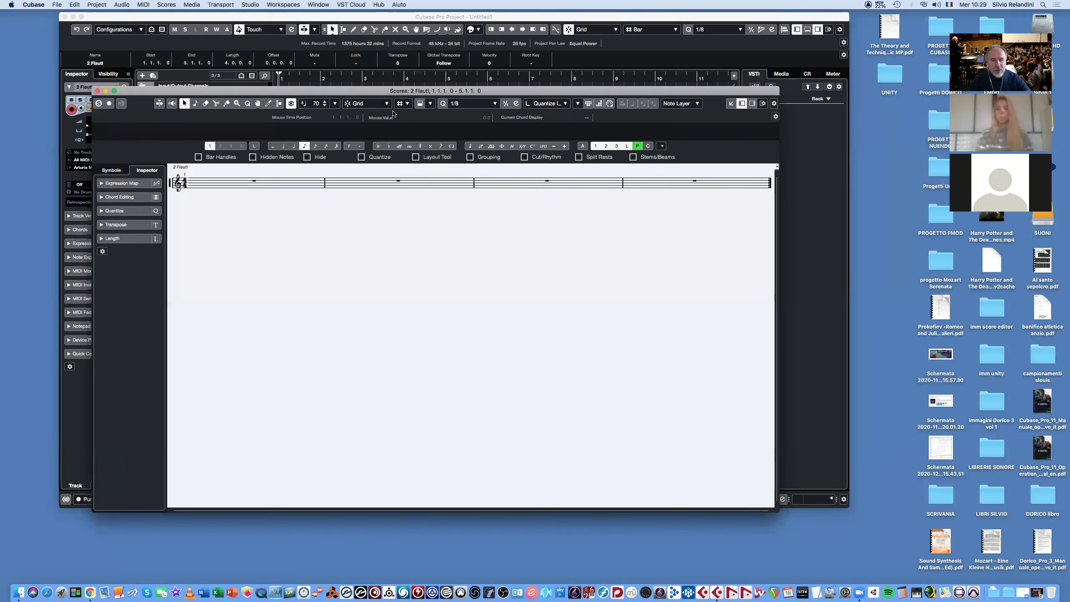
pyautogui.moveTo(363, 93); pyautogui.dragTo(377, 178)
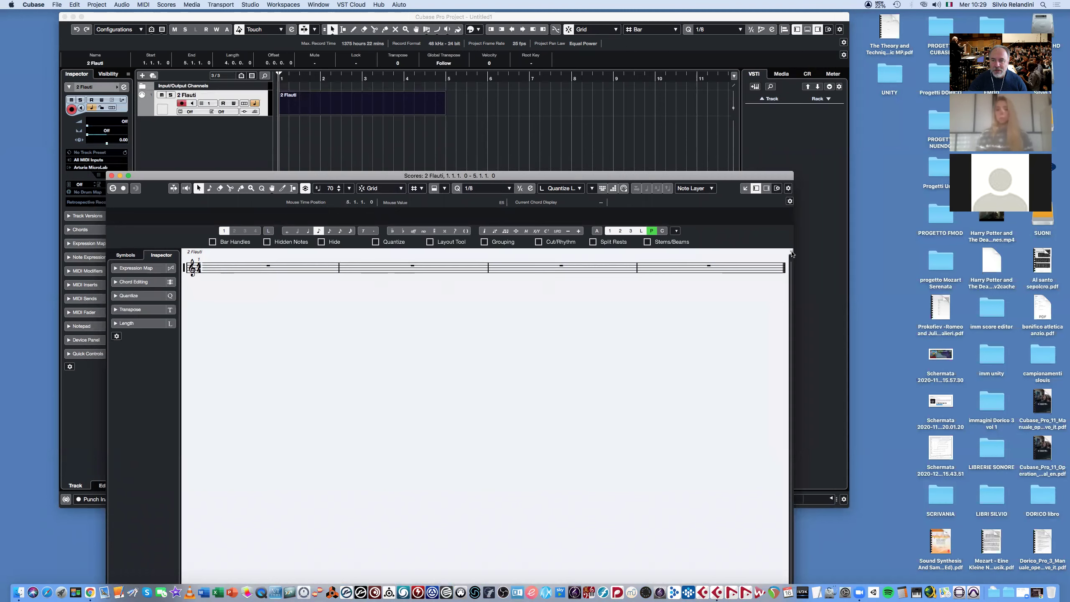
pyautogui.click(792, 252)
pyautogui.press('Return')
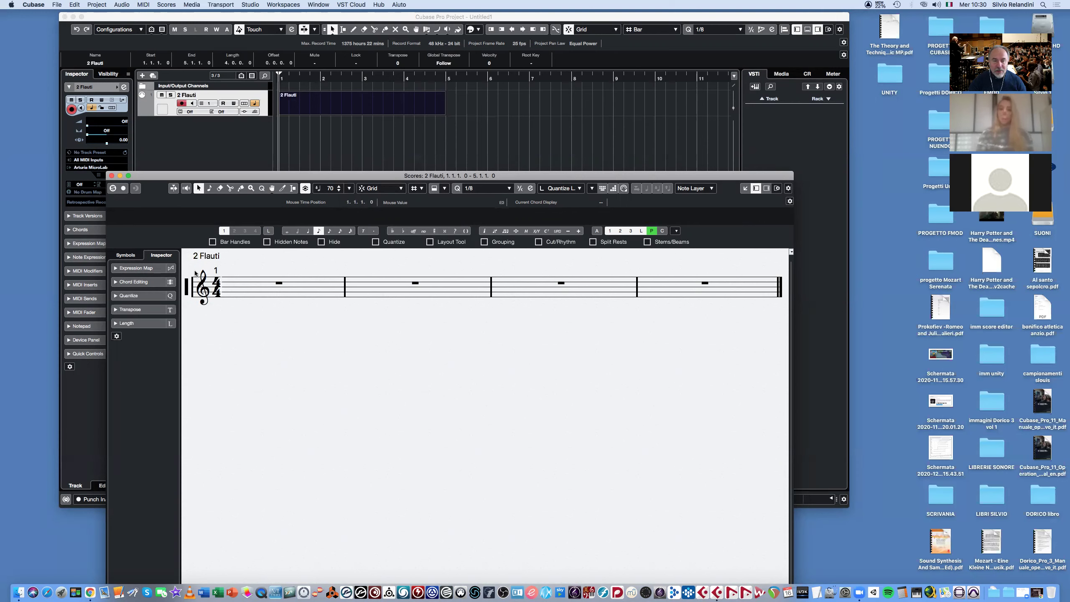
# - Open the main staff settings for the 2 Flauti track and set the long staff name to "Flauto 1,2"
pyautogui.click(165, 5)
pyautogui.click(173, 49)
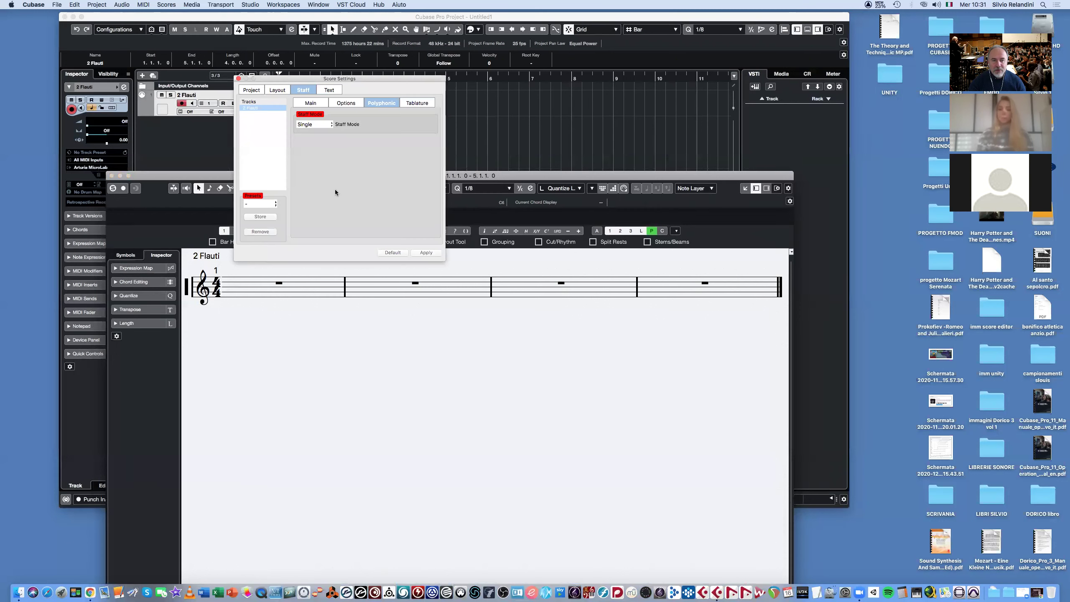
pyautogui.moveTo(344, 82); pyautogui.dragTo(534, 338)
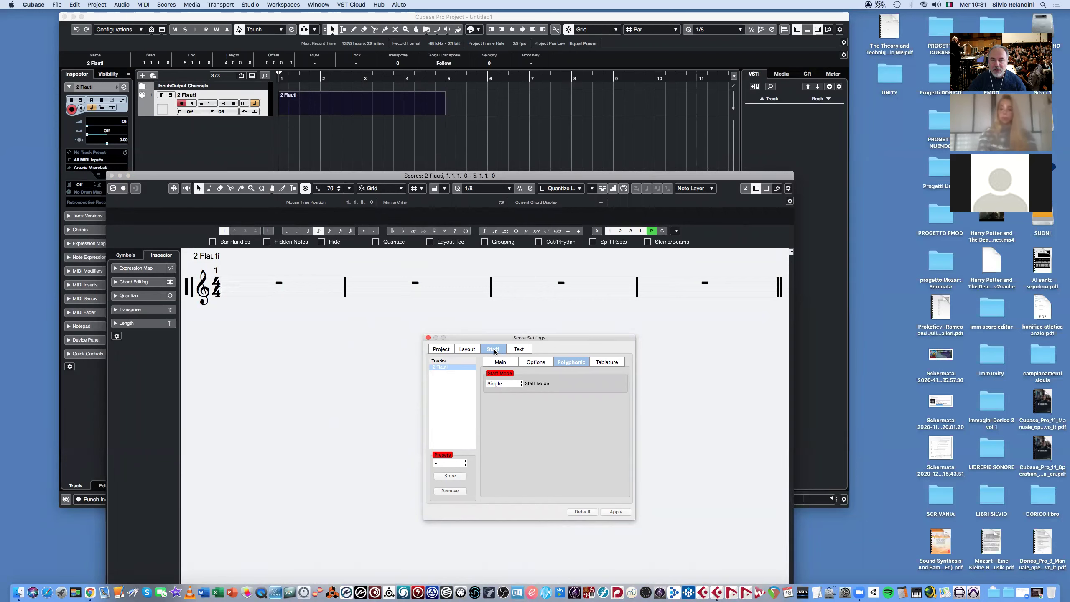
pyautogui.click(496, 365)
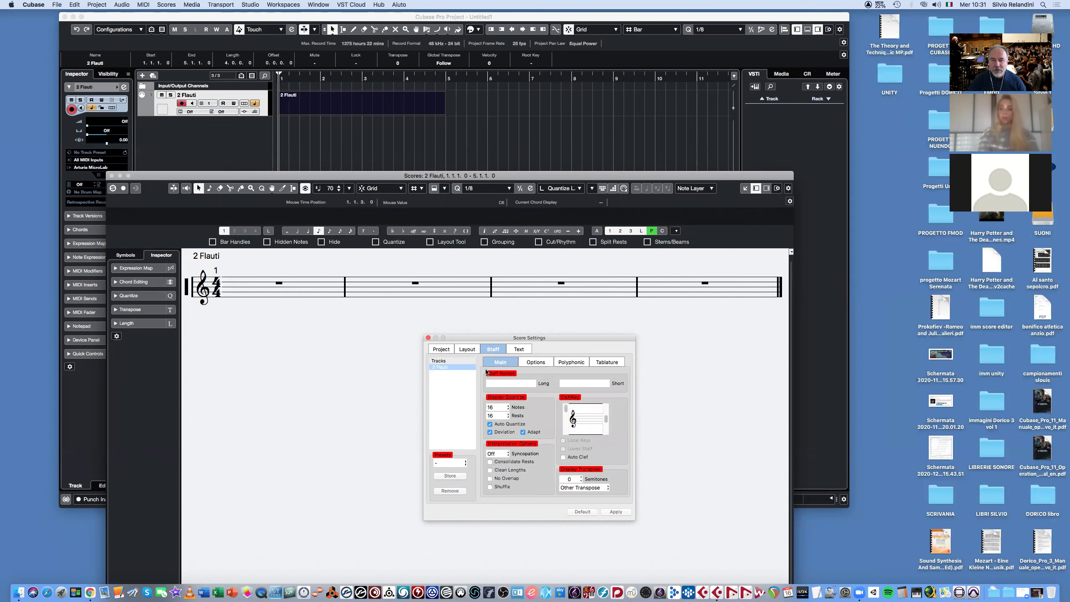
pyautogui.click(492, 383)
pyautogui.write('Flauto')
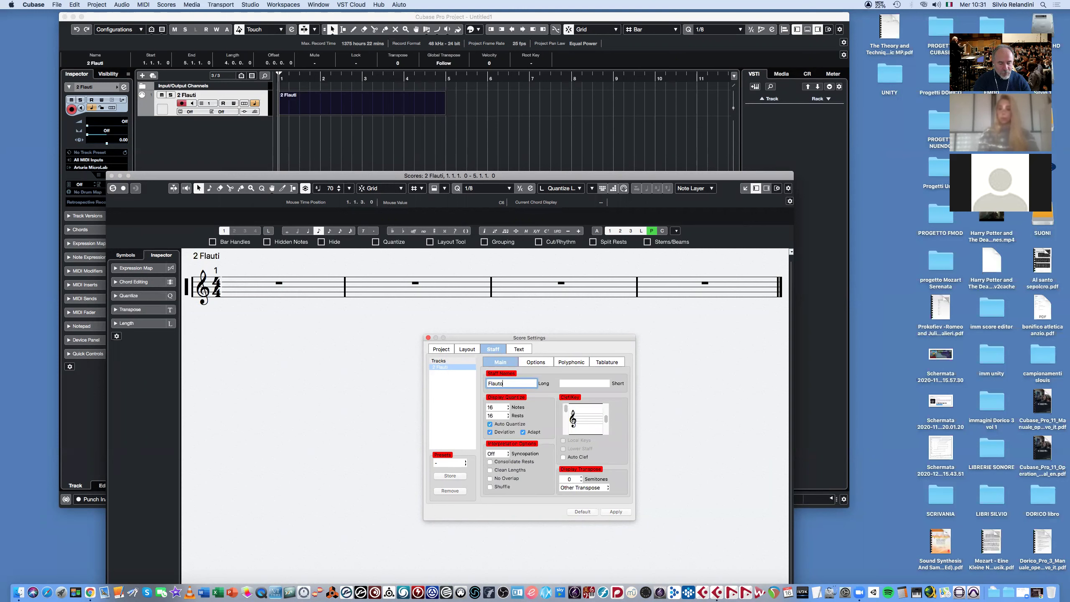
pyautogui.write(' 1,2')
# - Set the short staff name to "Fl 1,2" and the key signature to three flats, and apply the staff settings
pyautogui.click(574, 384)
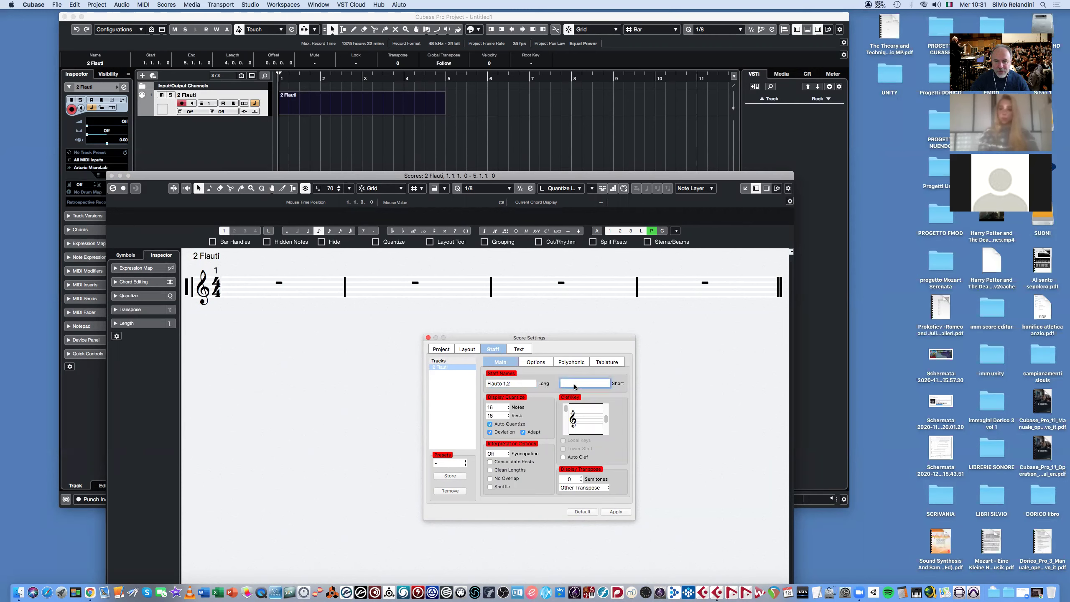
pyautogui.write('Fl 11,')
pyautogui.press('BackSpace')
pyautogui.write('2')
pyautogui.press('Return')
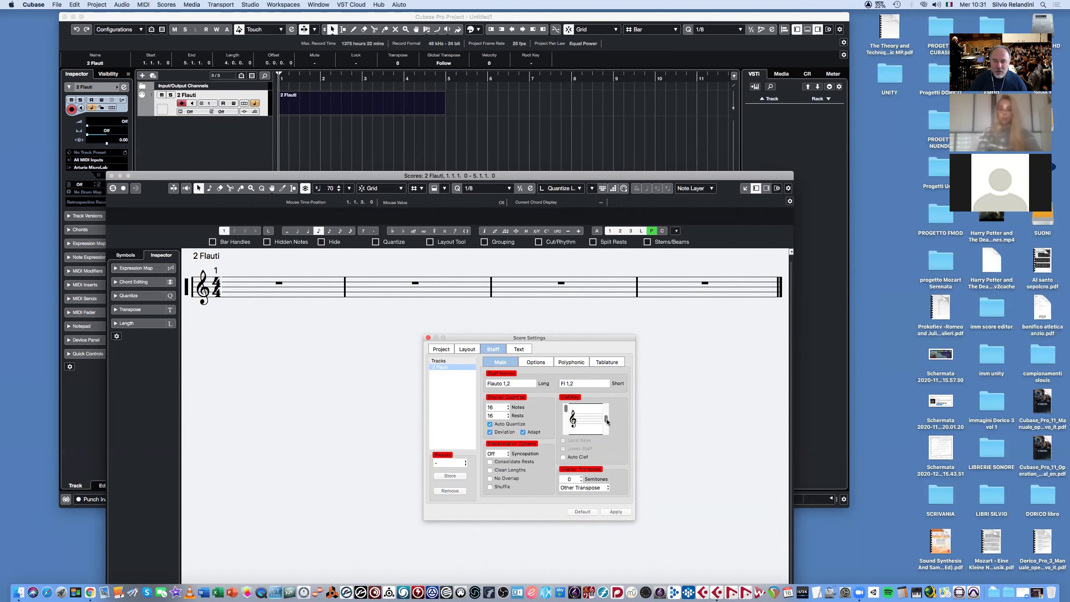
pyautogui.moveTo(607, 423); pyautogui.dragTo(607, 426)
pyautogui.click(616, 511)
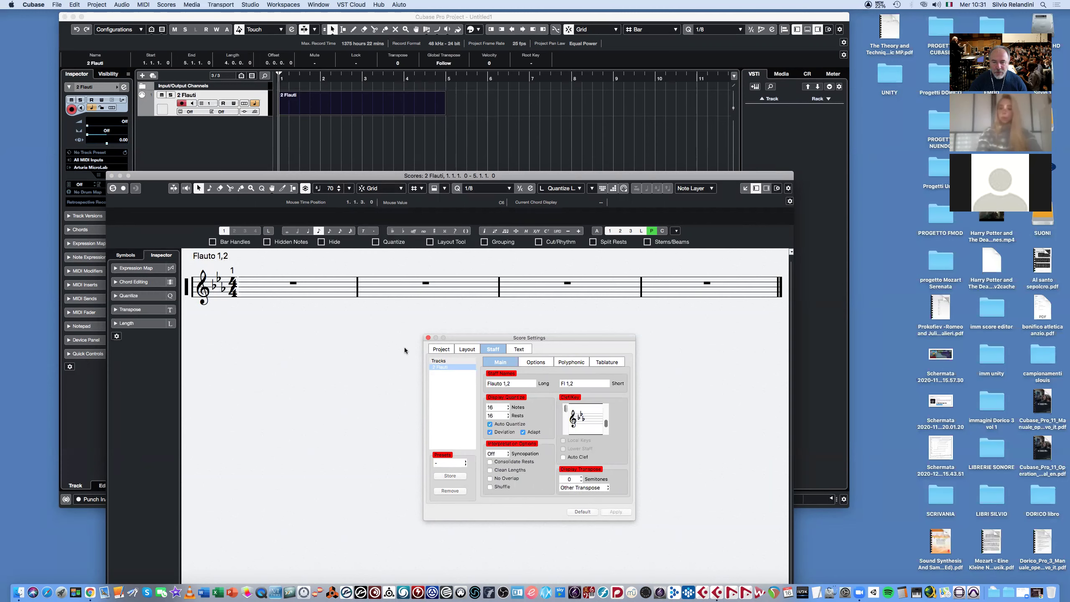
# - Set the flute staff mode to Polyphonic with voices 5 and 6 turned off, keeping voices 1 and 2 on, and apply it
pyautogui.click(570, 361)
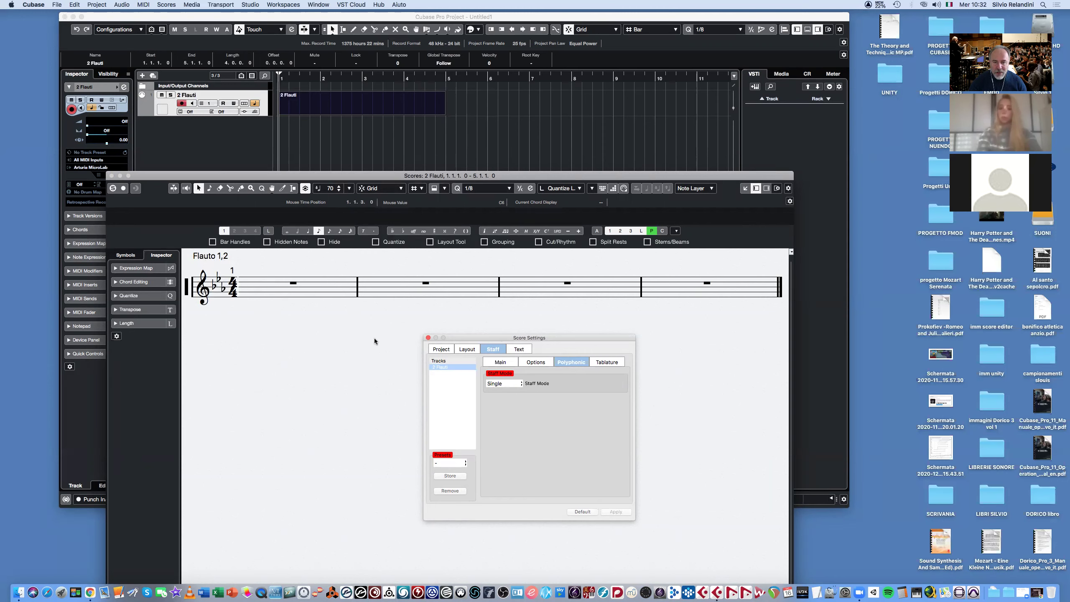
pyautogui.click(499, 384)
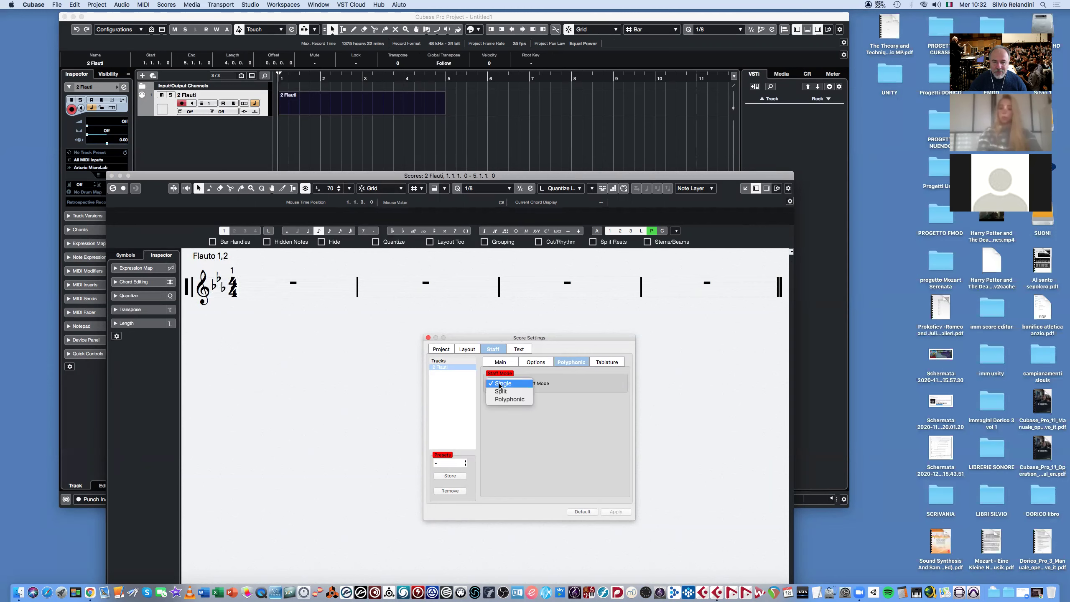
pyautogui.click(507, 399)
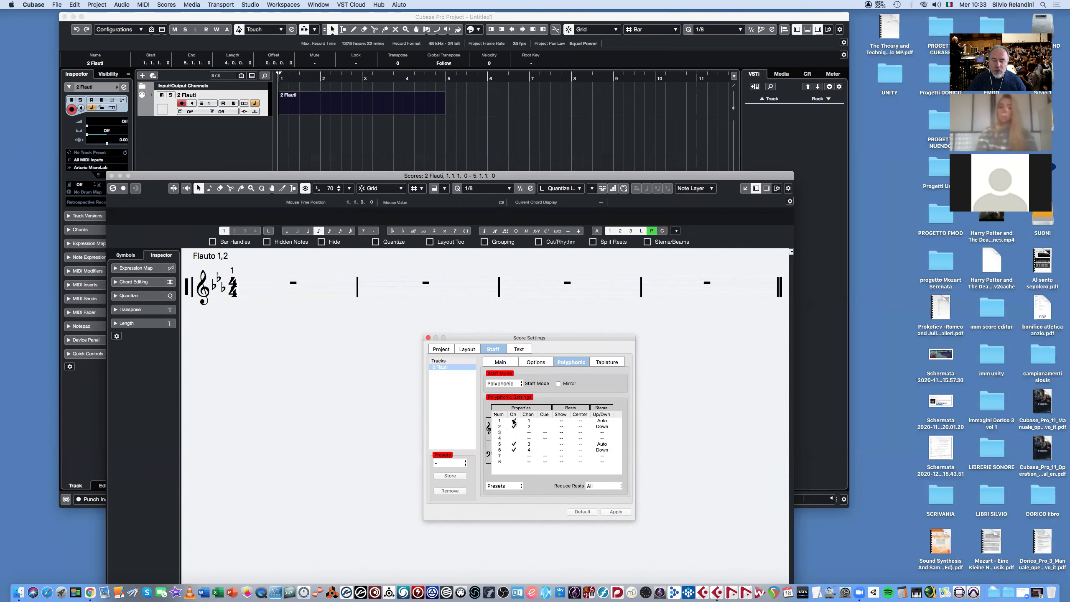
pyautogui.click(514, 444)
pyautogui.click(514, 451)
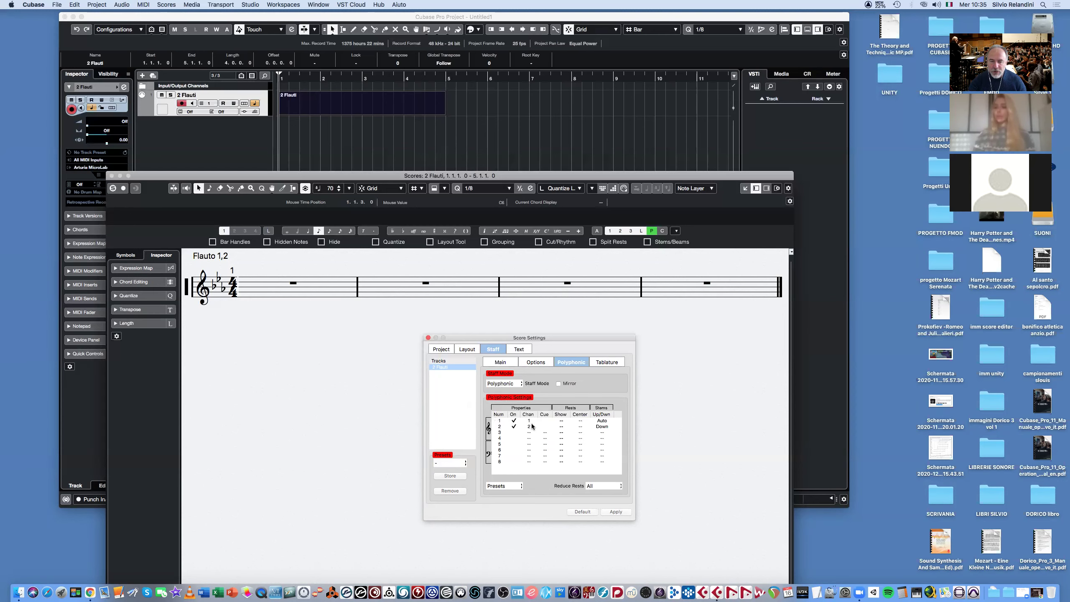
pyautogui.click(616, 511)
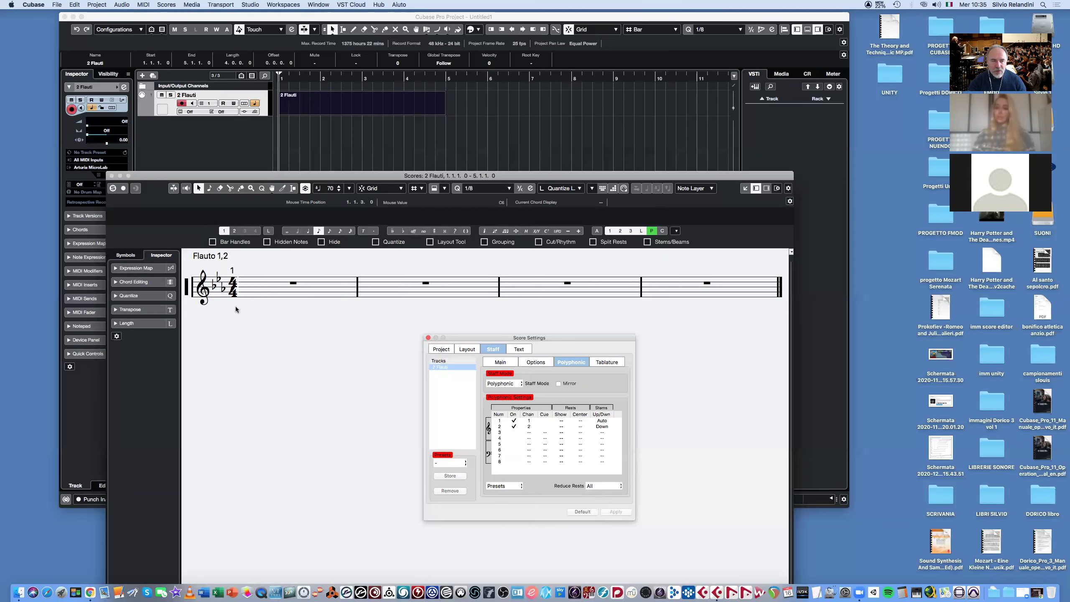
# - Close the score settings, and move and shrink the score window so it sits just beneath the flute part in the project
pyautogui.click(234, 232)
pyautogui.click(234, 231)
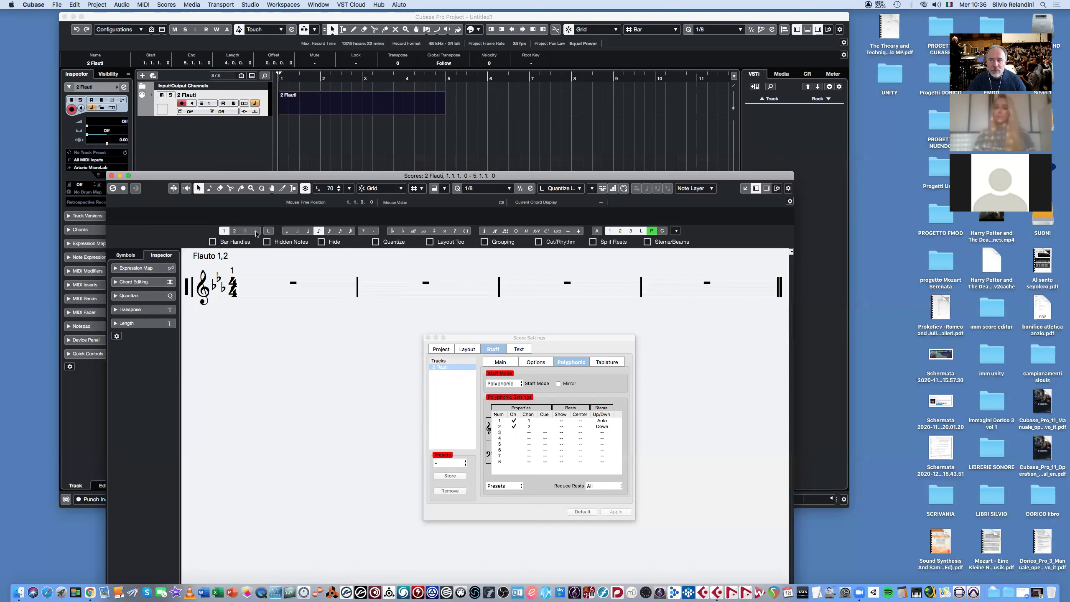
pyautogui.click(428, 338)
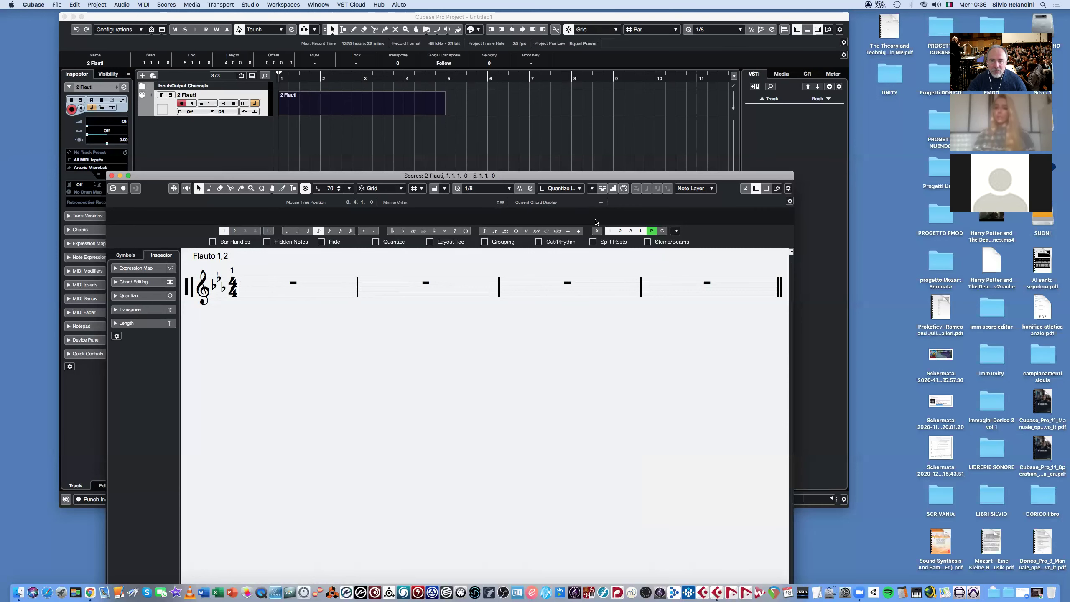
pyautogui.moveTo(590, 177); pyautogui.dragTo(586, 134)
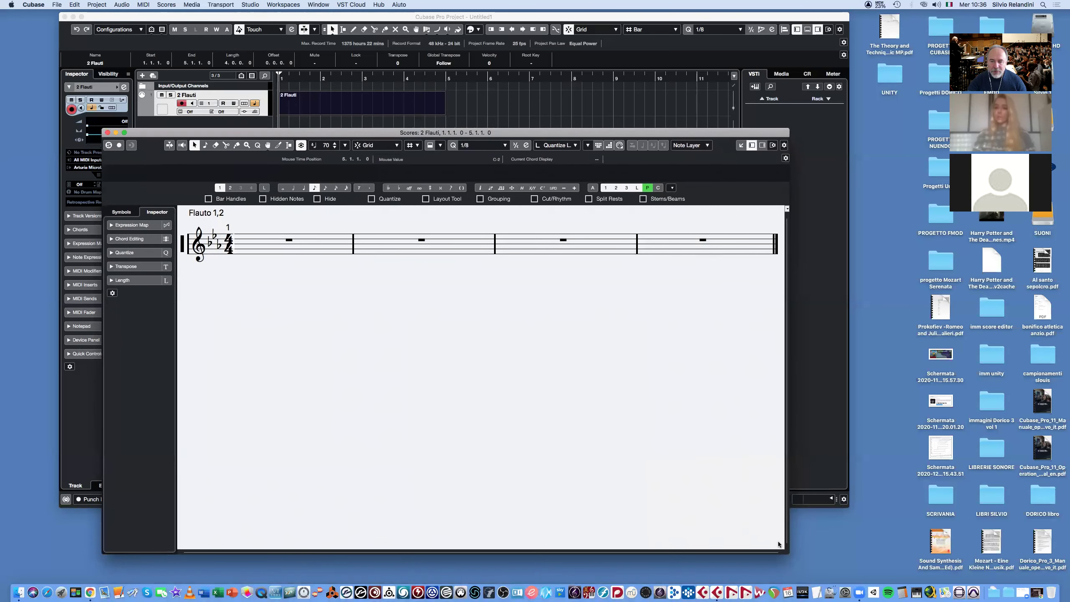
pyautogui.moveTo(787, 552); pyautogui.dragTo(813, 356)
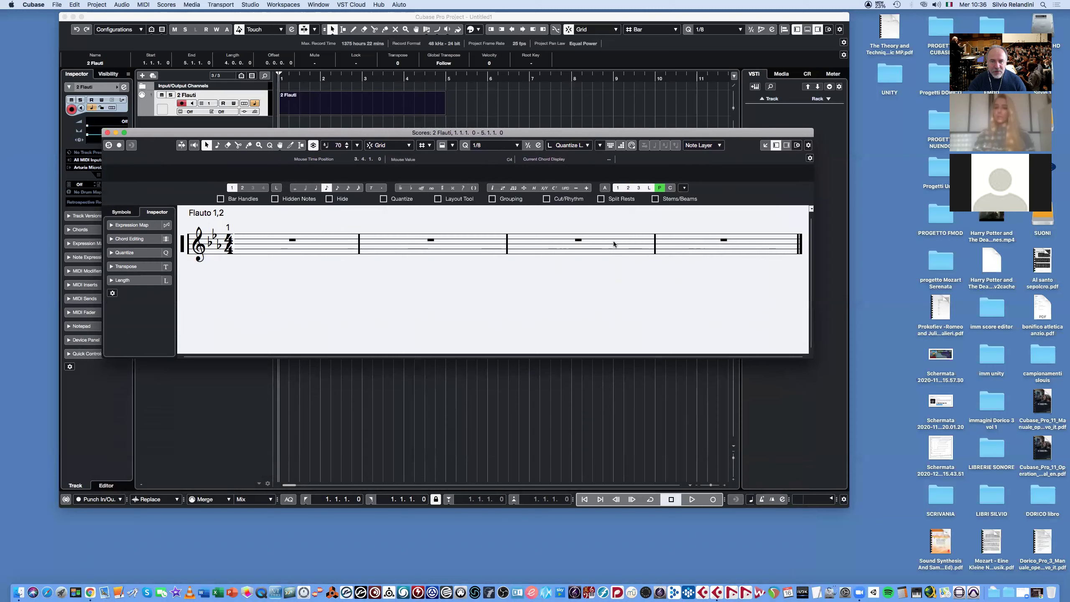
# - Move the score window to the lower part of the screen and open the 2 Flauti part in the Key Editor
pyautogui.moveTo(506, 134); pyautogui.dragTo(467, 288)
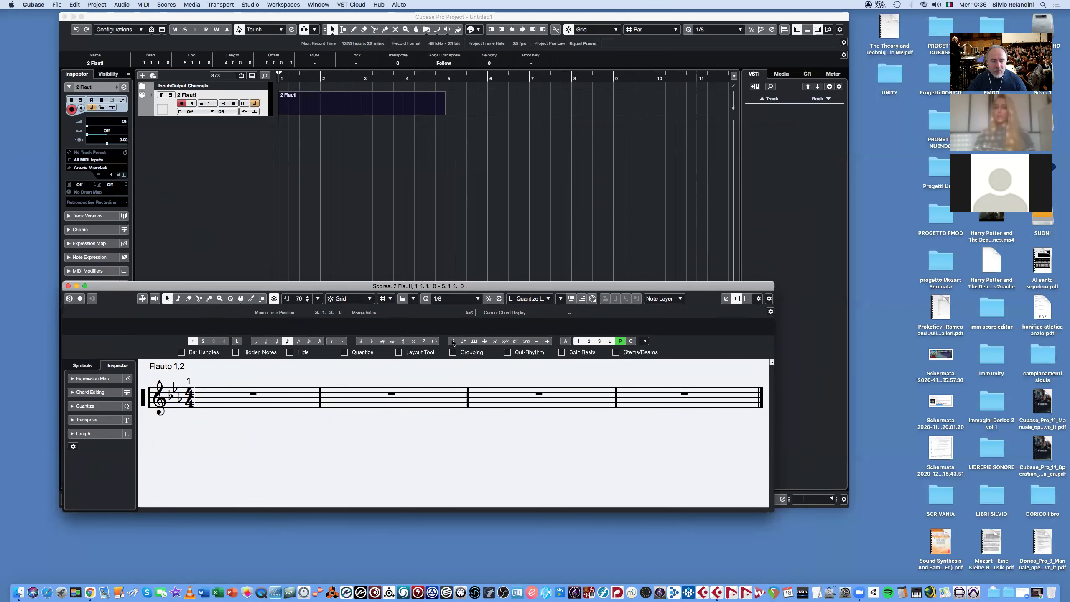
pyautogui.moveTo(538, 286); pyautogui.dragTo(525, 352)
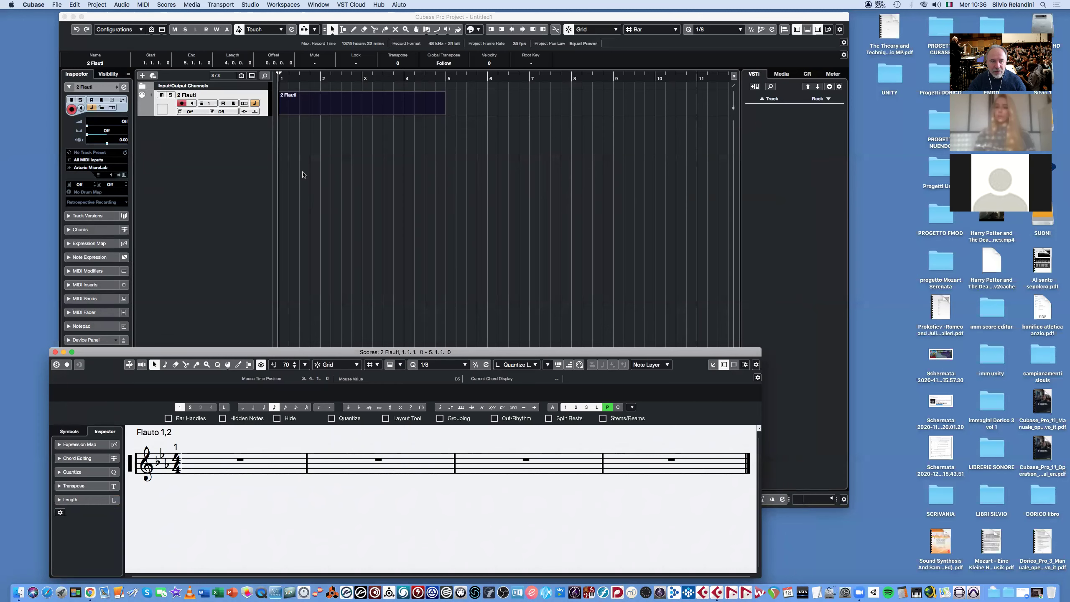
pyautogui.click(302, 105)
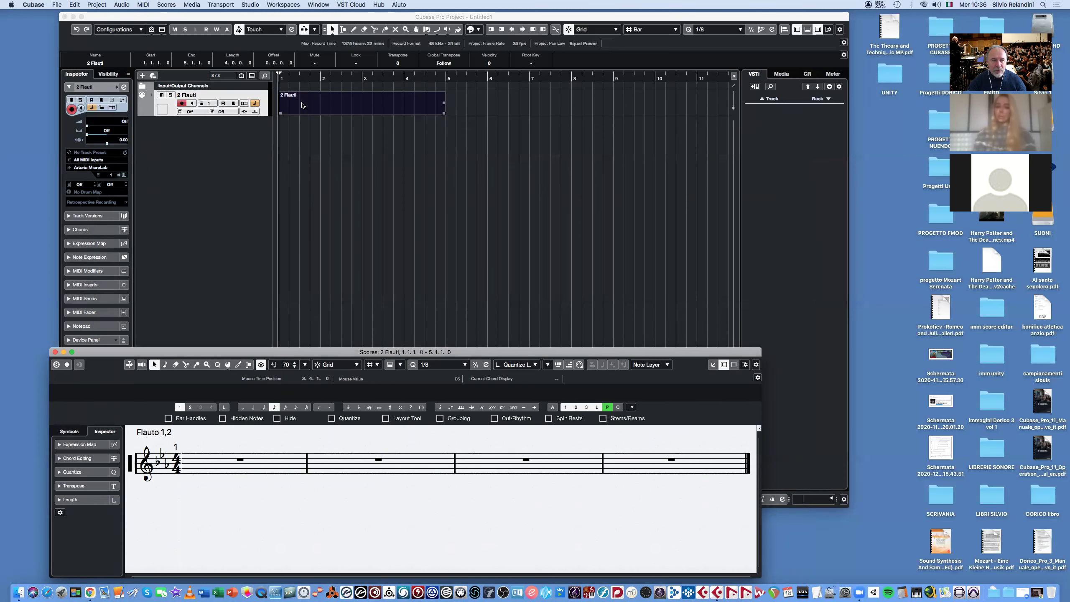
pyautogui.doubleClick(302, 105)
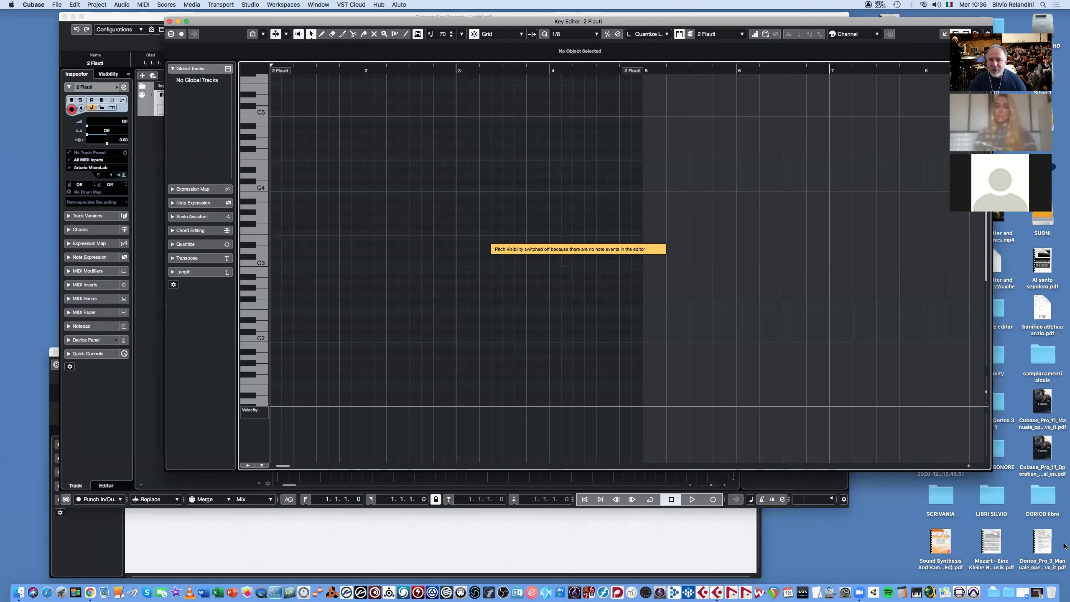
# - Minimize the project window, and resize and move the Key Editor so it fits directly above the score window at the same width
pyautogui.moveTo(928, 450); pyautogui.dragTo(830, 370)
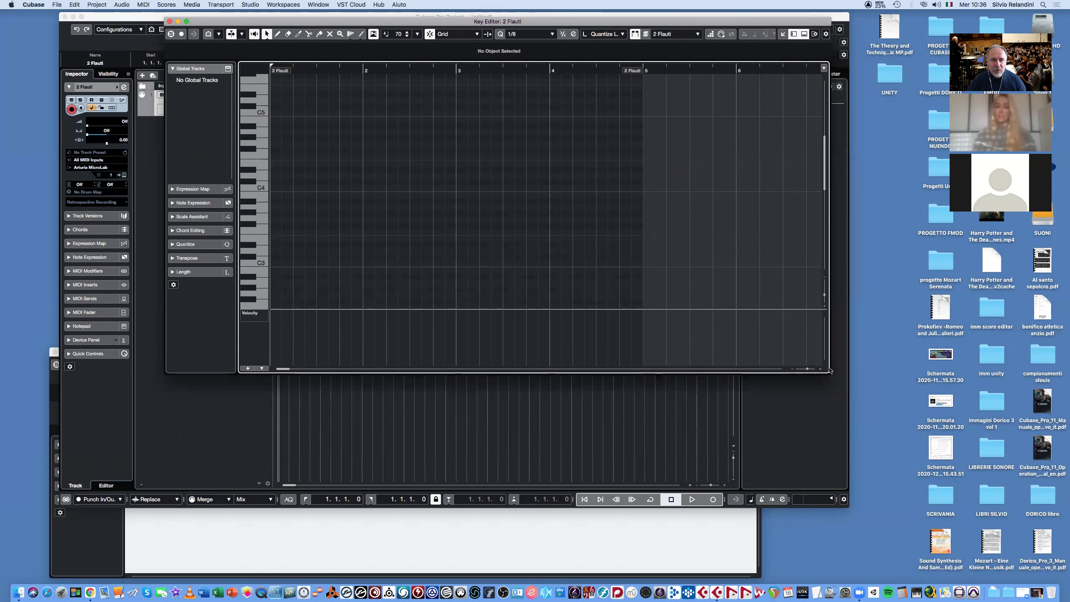
pyautogui.moveTo(414, 24); pyautogui.dragTo(424, 10)
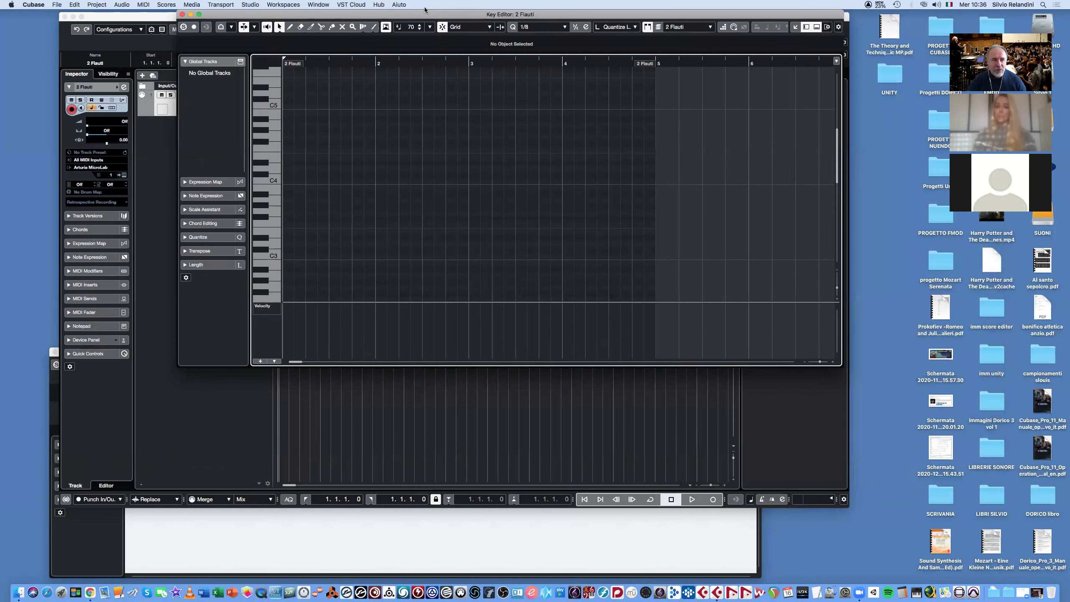
pyautogui.click(72, 16)
pyautogui.moveTo(235, 10); pyautogui.dragTo(111, 9)
pyautogui.moveTo(715, 364); pyautogui.dragTo(759, 341)
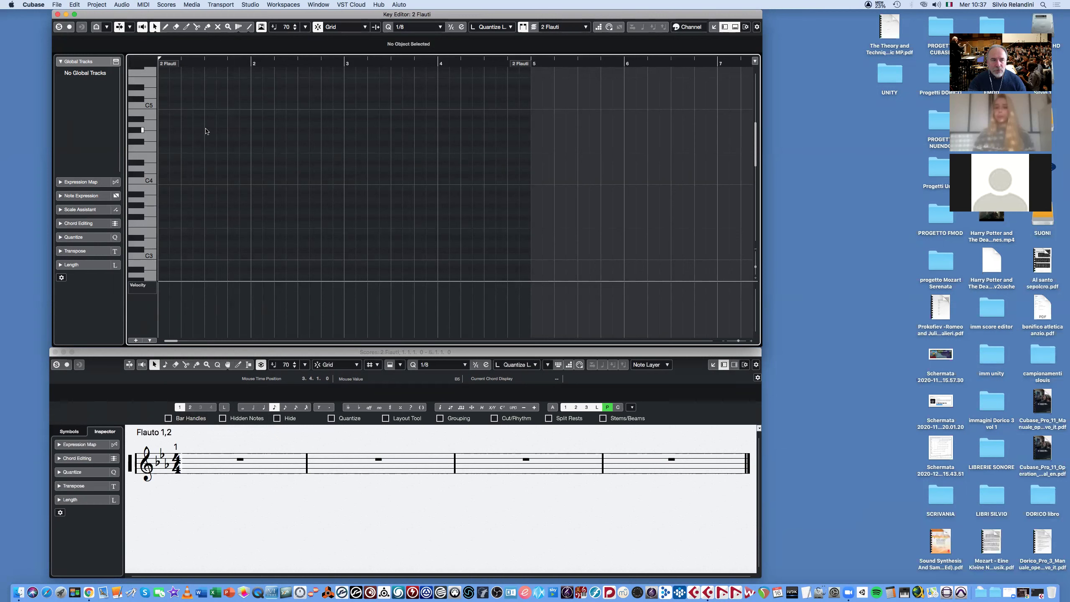
# - Draw a half-note C4 and quarter notes D4 and D#4 in bar 1, then a half-note G4 and quarter notes G#4 and A#4 in bar 2
pyautogui.click(166, 27)
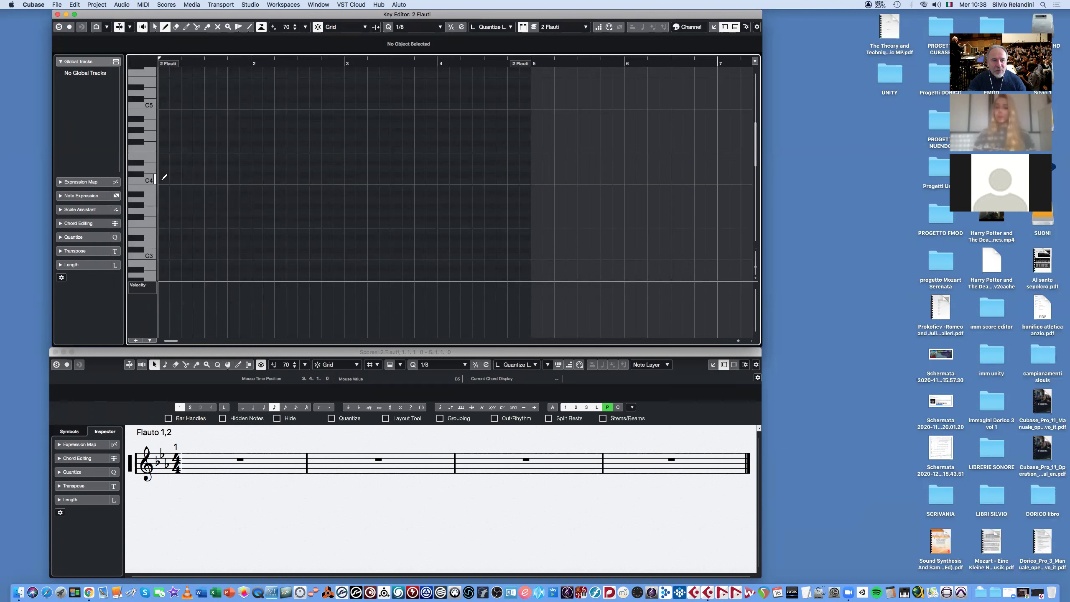
pyautogui.moveTo(164, 178); pyautogui.dragTo(211, 180)
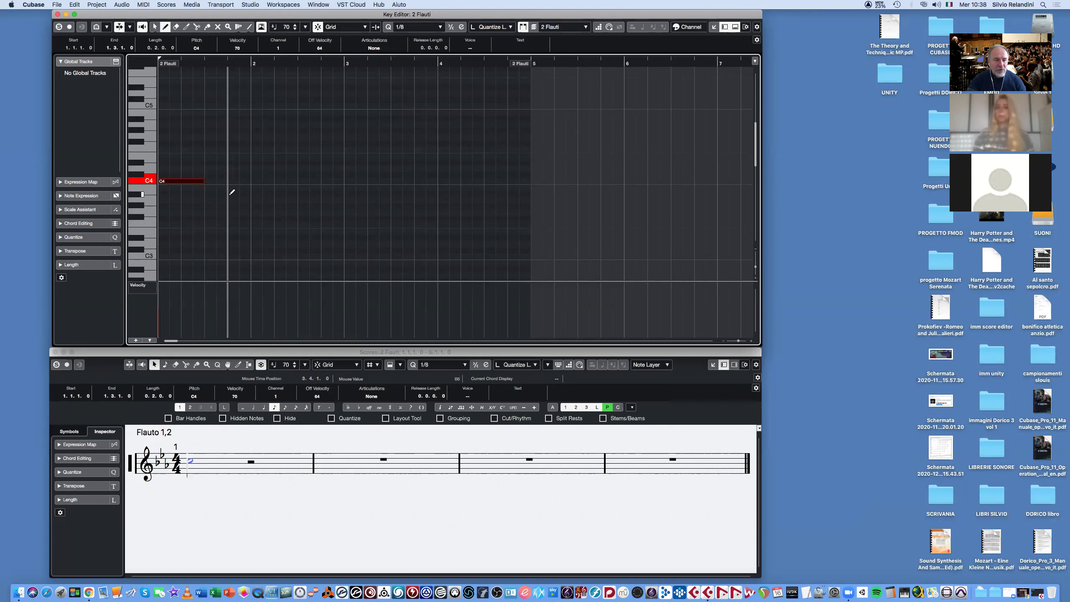
pyautogui.click(210, 168)
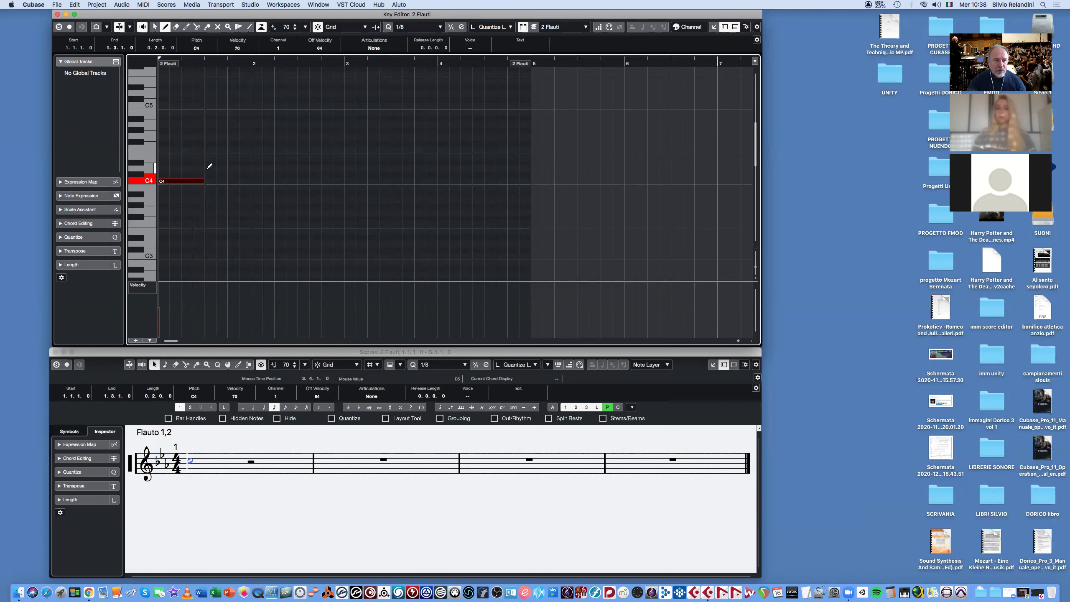
pyautogui.moveTo(215, 167); pyautogui.dragTo(248, 160)
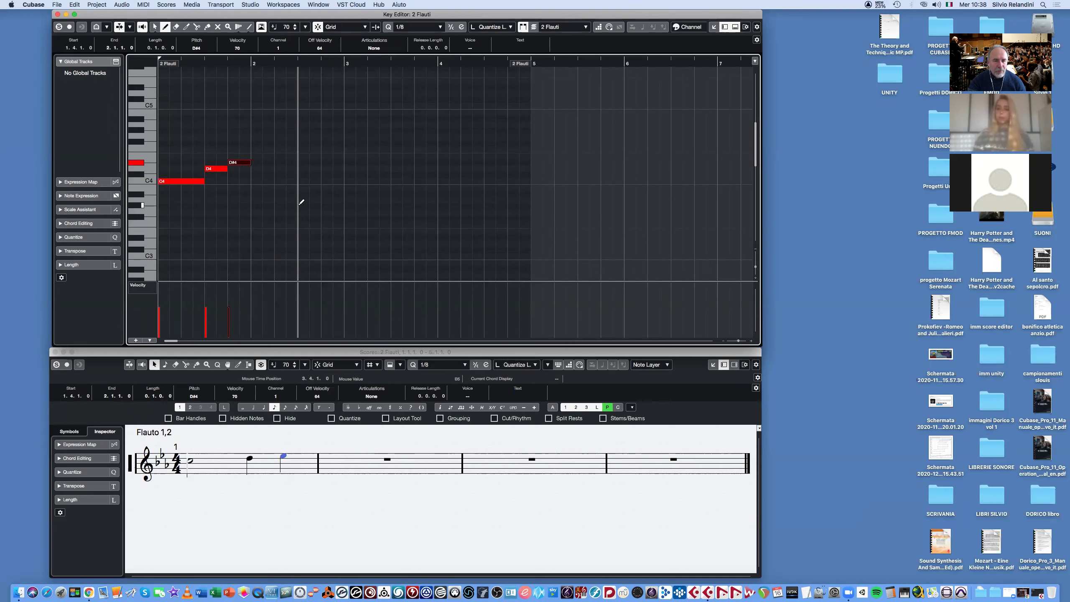
pyautogui.moveTo(256, 136); pyautogui.dragTo(296, 135)
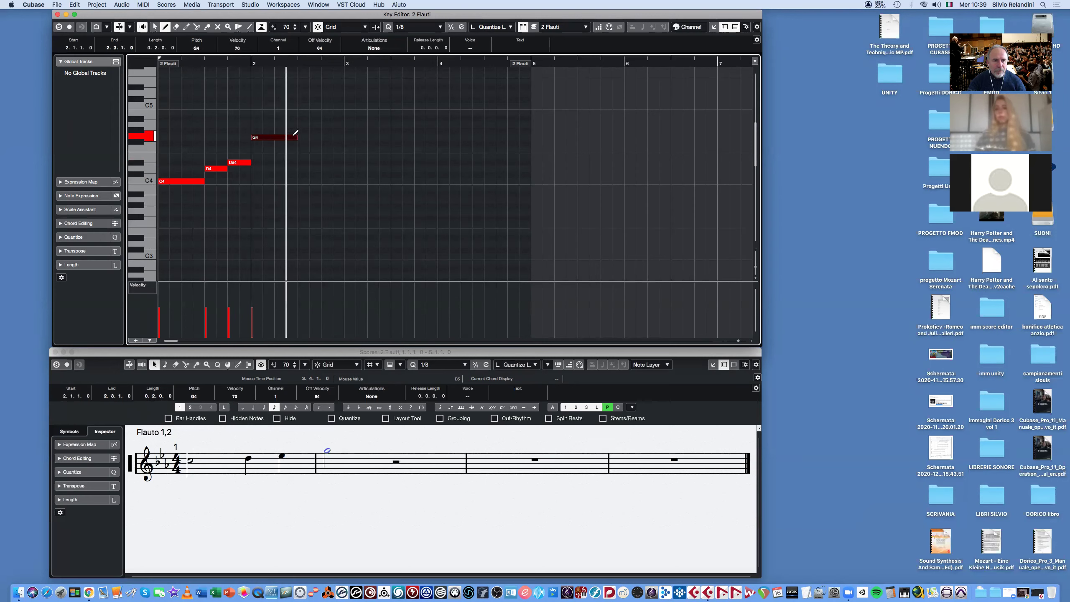
pyautogui.moveTo(300, 131); pyautogui.dragTo(350, 117)
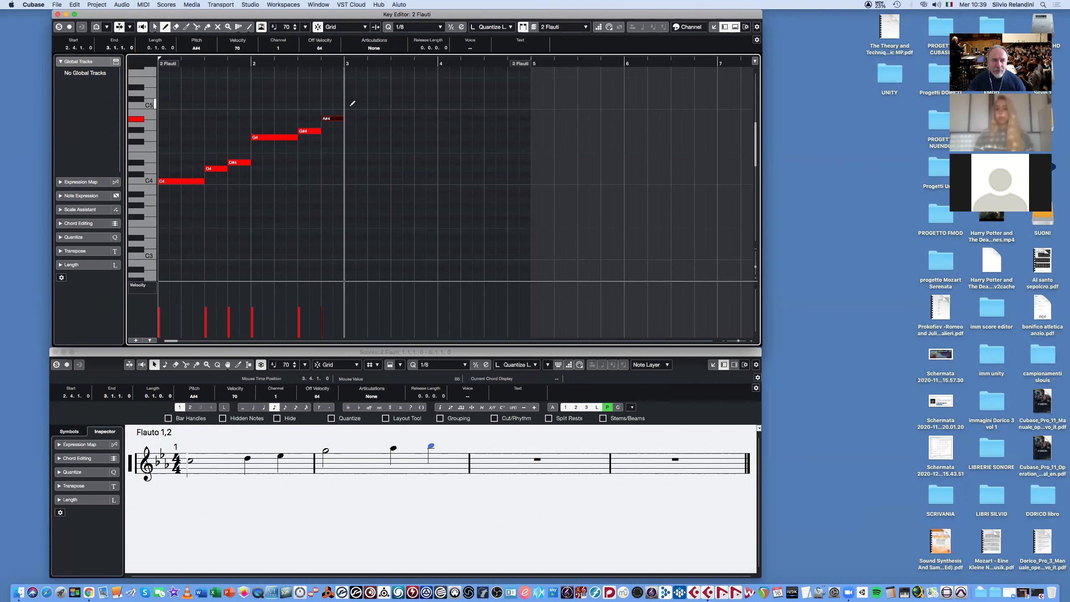
# - Fill bar 3 with eighth-note pairs on C5, D5, D#5 and F5, and draw a whole-note G5 across bar 4
pyautogui.click(351, 105)
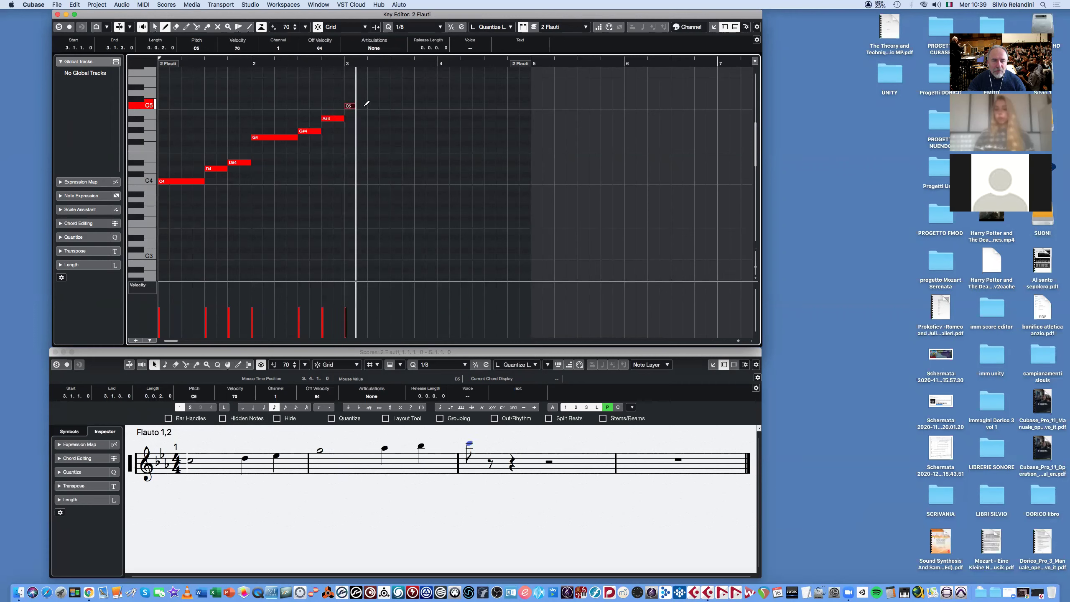
pyautogui.click(363, 106)
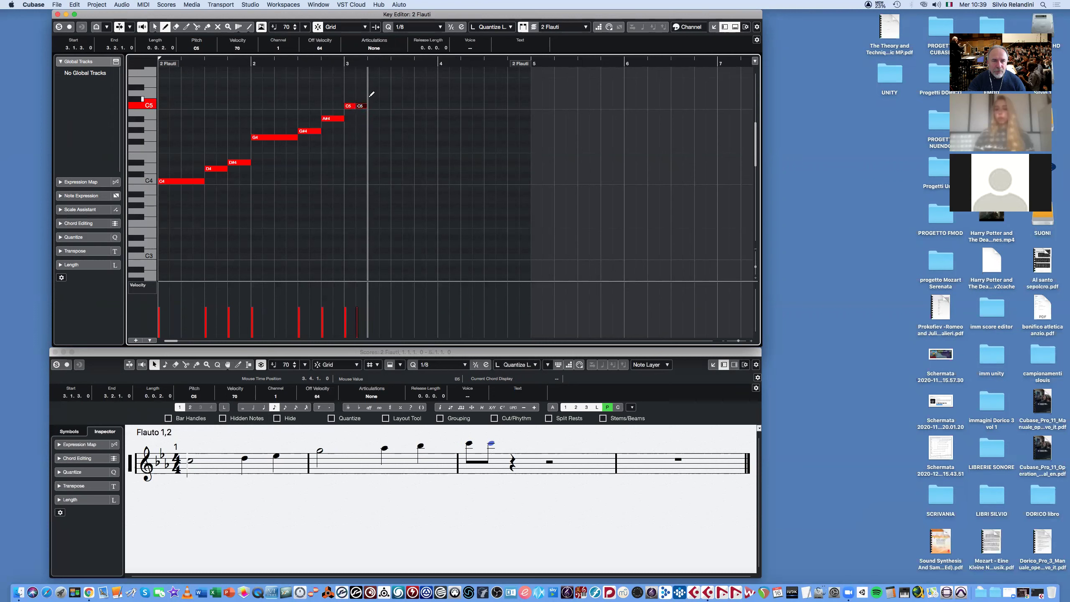
pyautogui.click(372, 93)
pyautogui.click(384, 93)
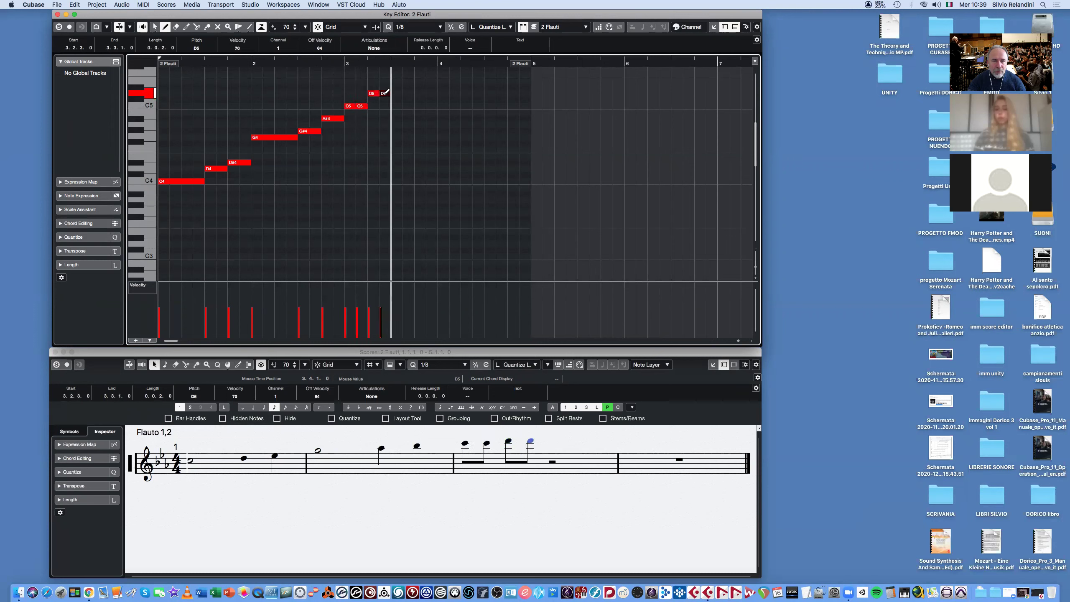
pyautogui.click(396, 87)
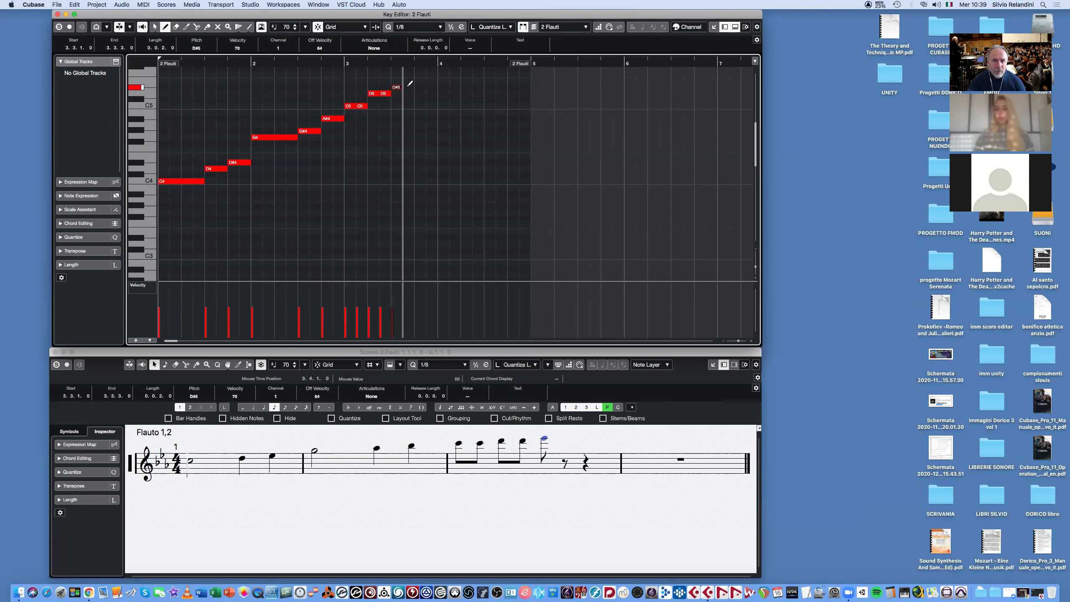
pyautogui.click(409, 87)
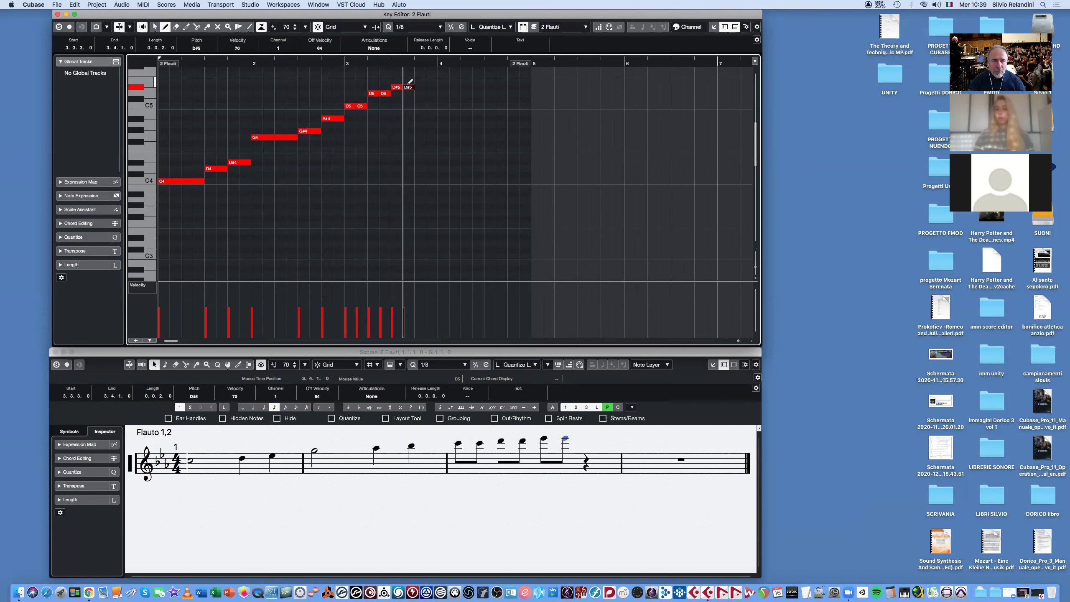
pyautogui.click(419, 74)
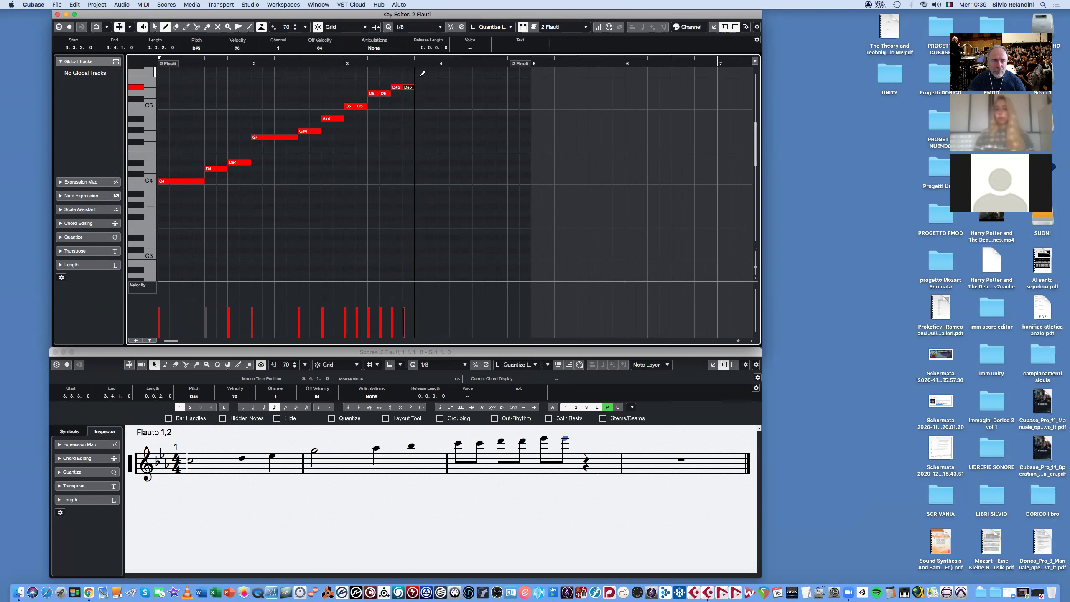
pyautogui.click(431, 75)
pyautogui.scroll(2, 468, 125)
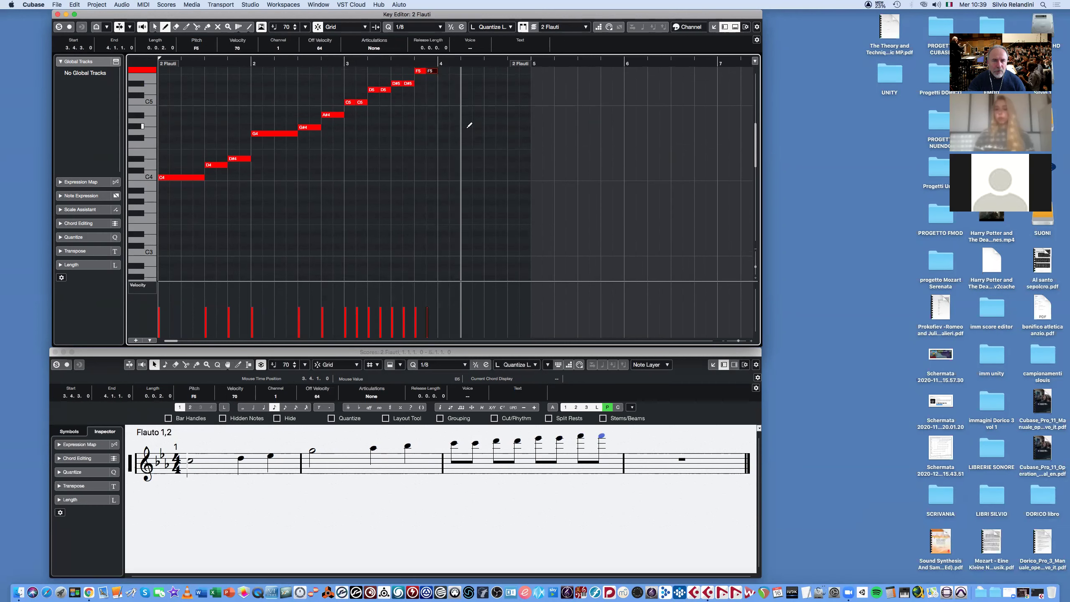
pyautogui.moveTo(441, 83); pyautogui.dragTo(532, 83)
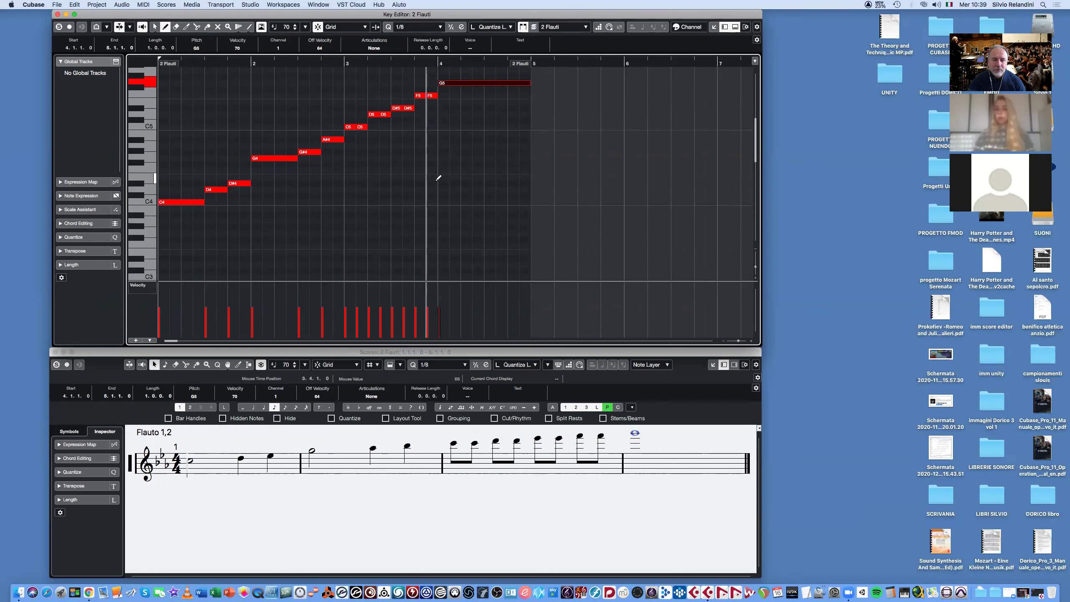
# - Draw a half-note D4 beneath the G4 at the start of bar 2 and set its MIDI channel to 2
pyautogui.scroll(4, 438, 178)
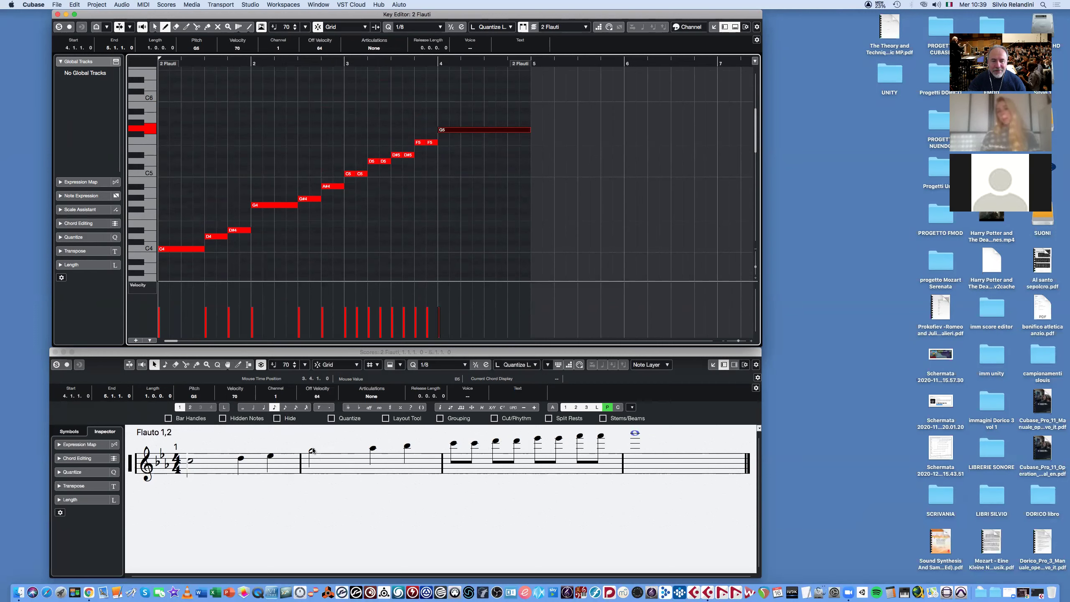
pyautogui.click(256, 236)
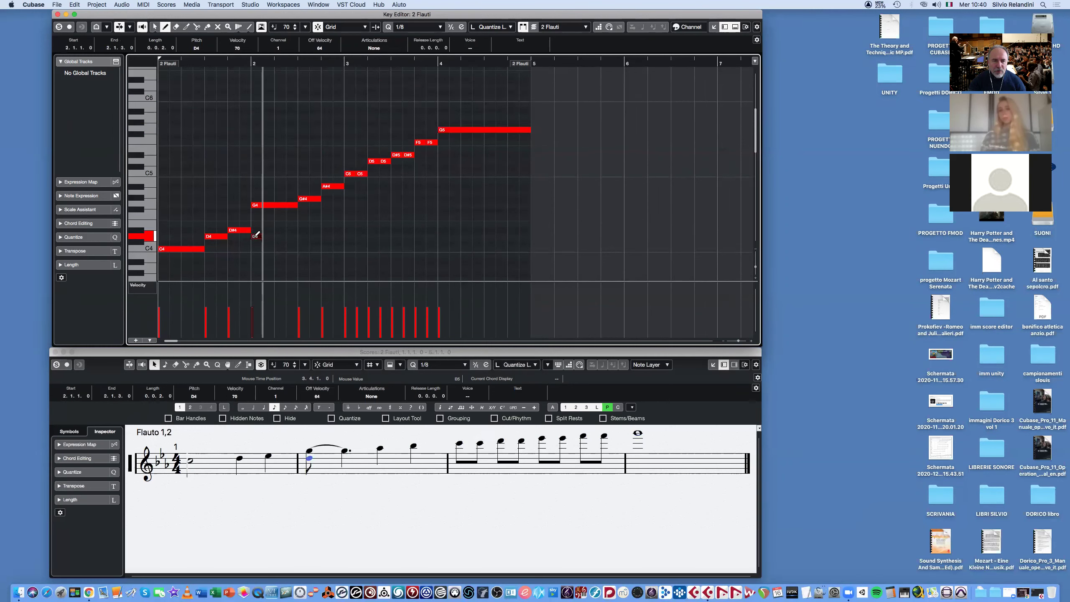
pyautogui.moveTo(274, 234); pyautogui.dragTo(303, 244)
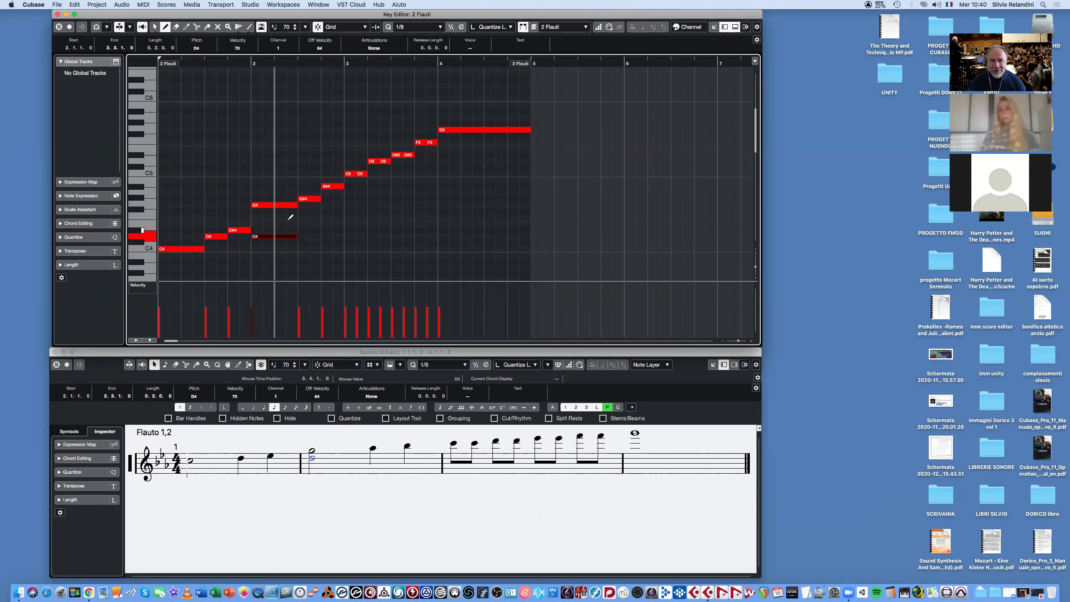
pyautogui.click(278, 48)
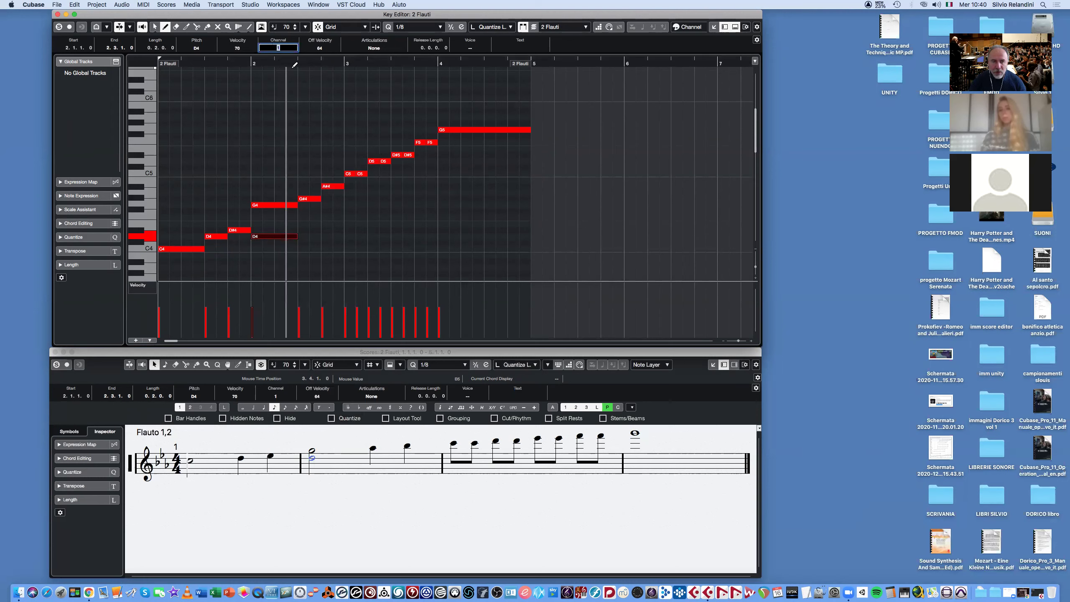
pyautogui.write('2')
pyautogui.press('Return')
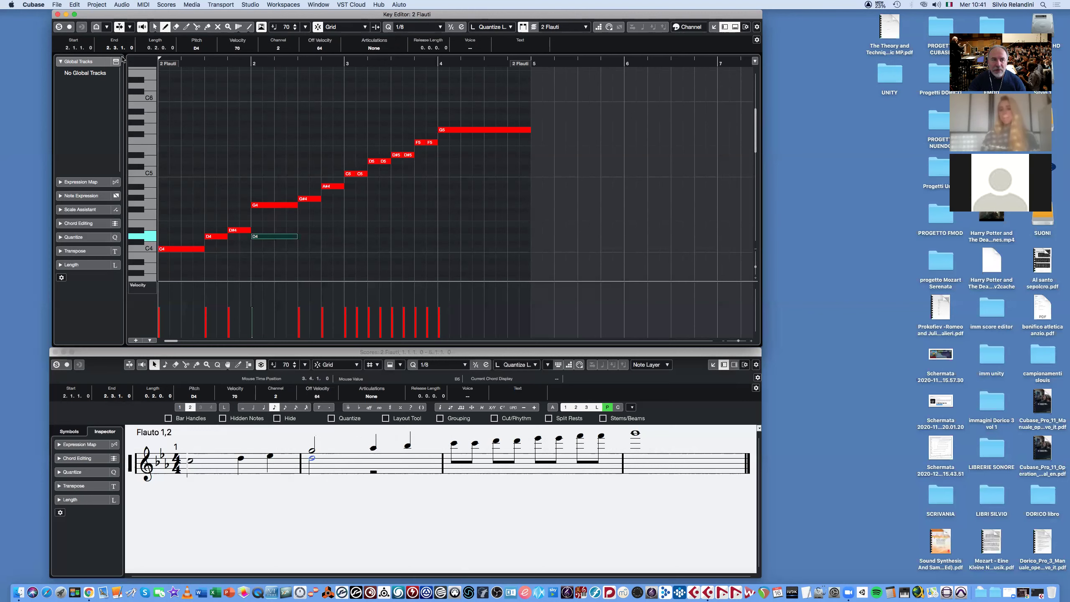
# - Deselect the notes with the Object Selection tool and review the event color options, leaving the colors set to Channel
pyautogui.click(154, 27)
pyautogui.click(306, 227)
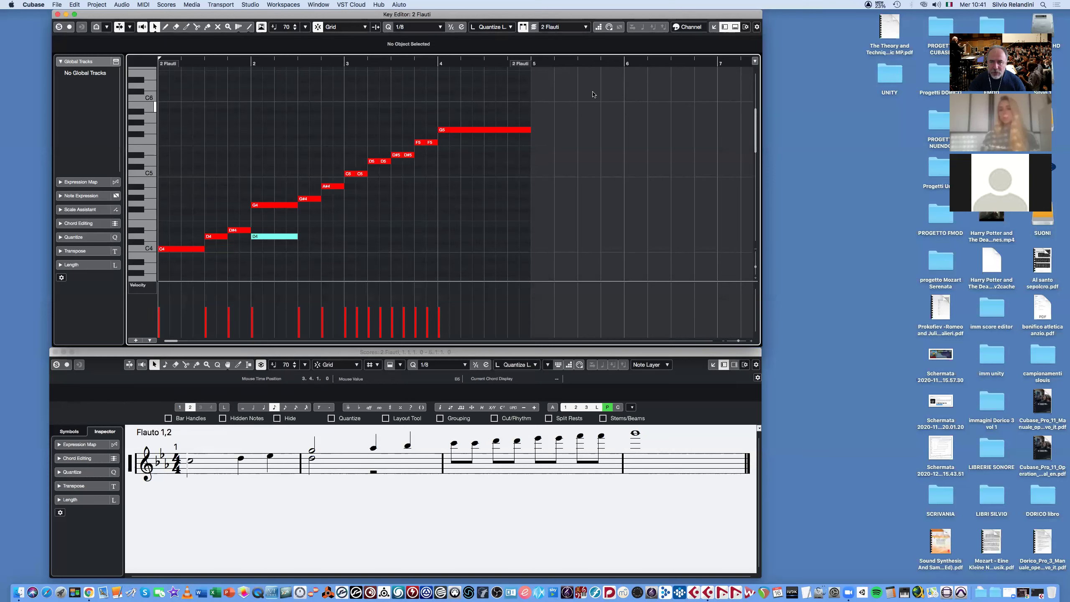
pyautogui.click(688, 28)
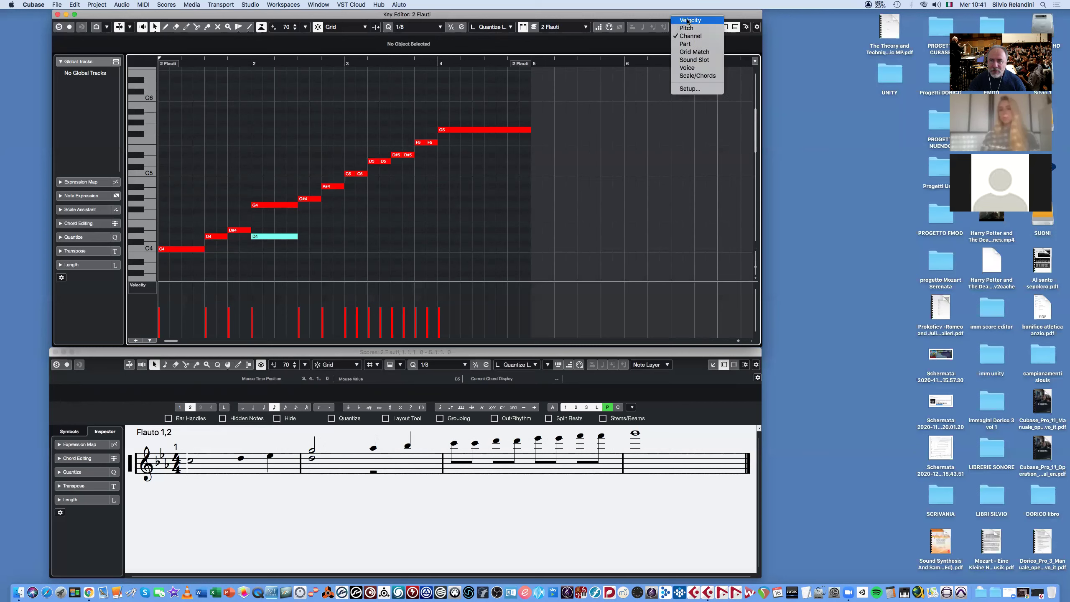
pyautogui.click(667, 33)
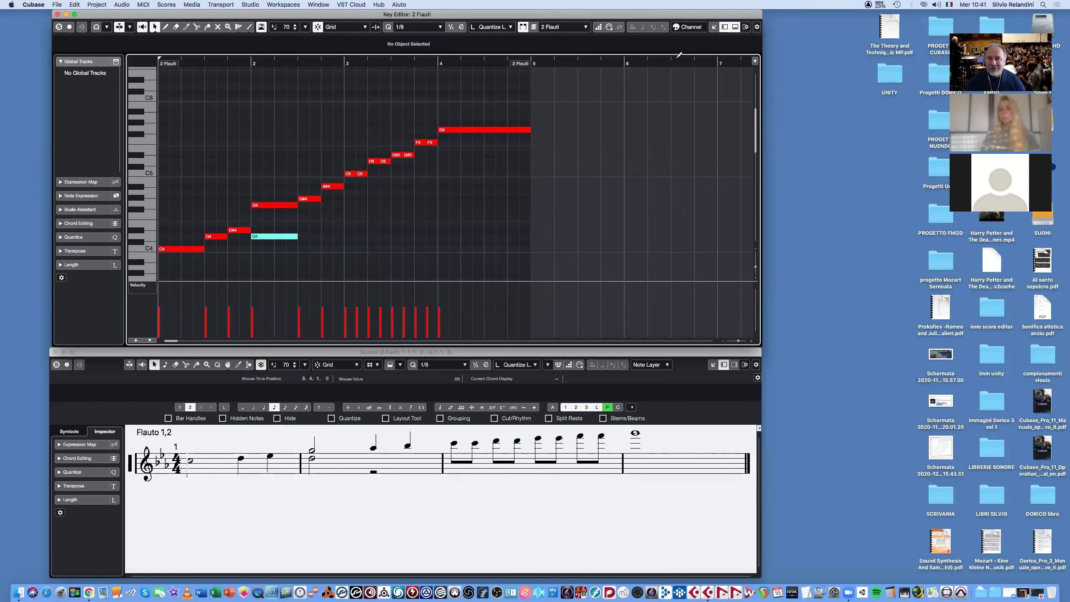
pyautogui.click(675, 28)
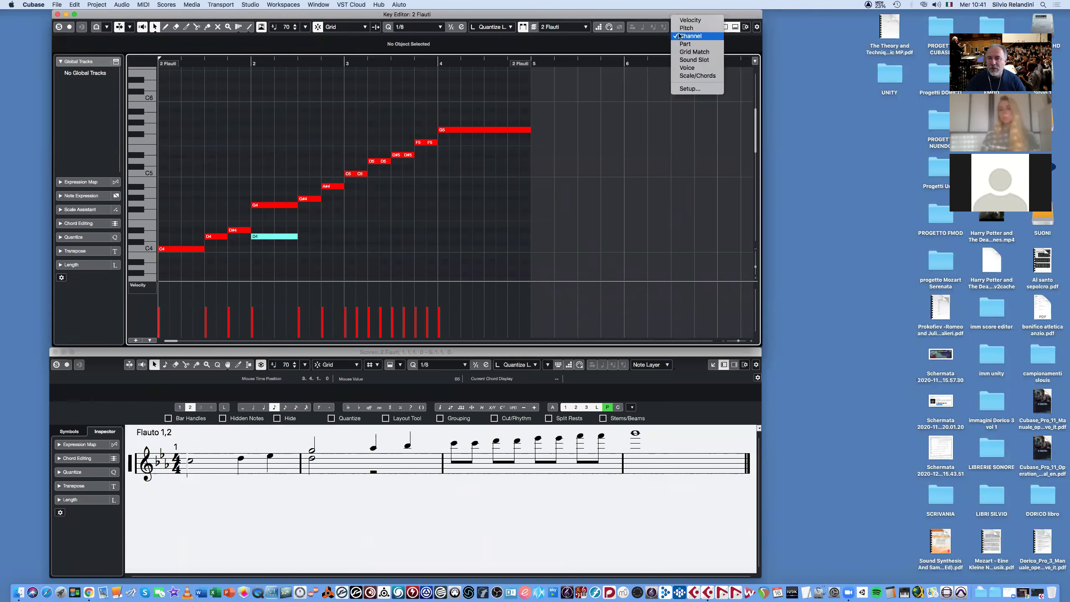
pyautogui.click(624, 105)
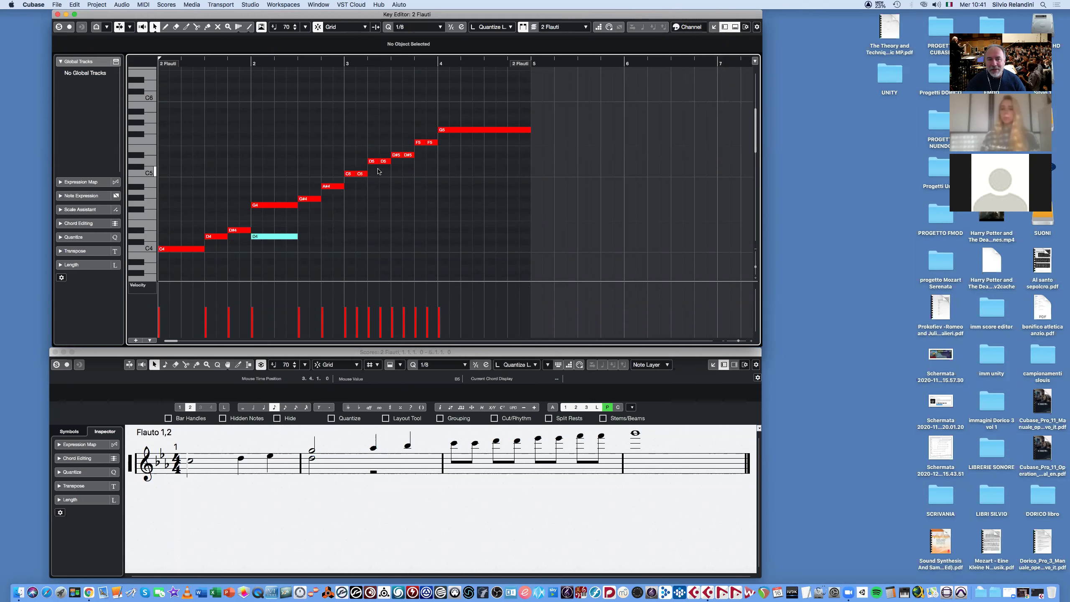
# - Restore the project window, set the 2 Flauti track's MIDI channel to 2, and minimize the project window again
pyautogui.click(1038, 594)
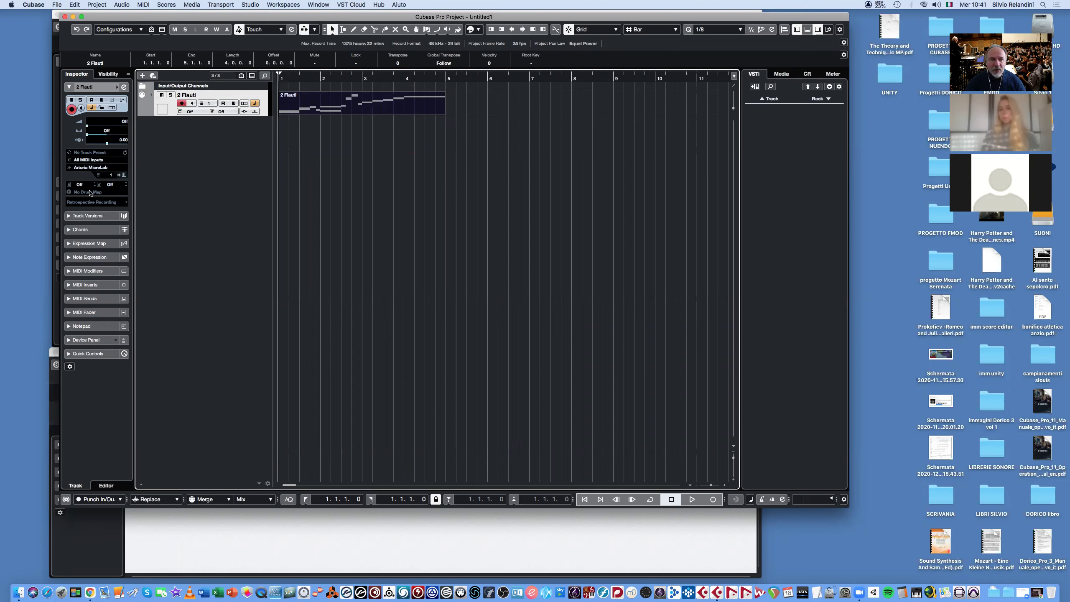
pyautogui.click(112, 178)
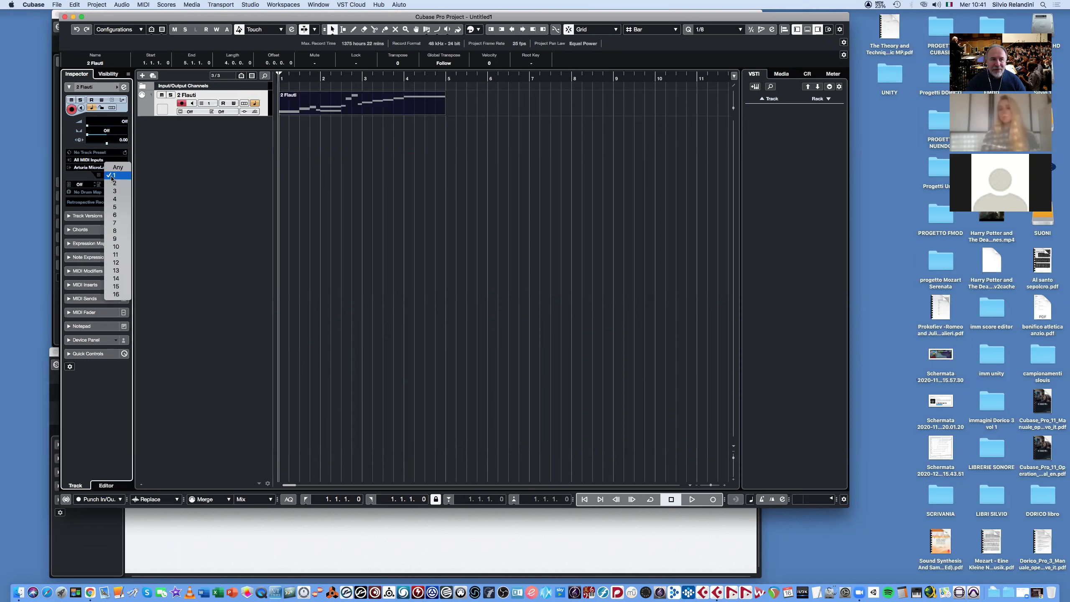
pyautogui.click(113, 184)
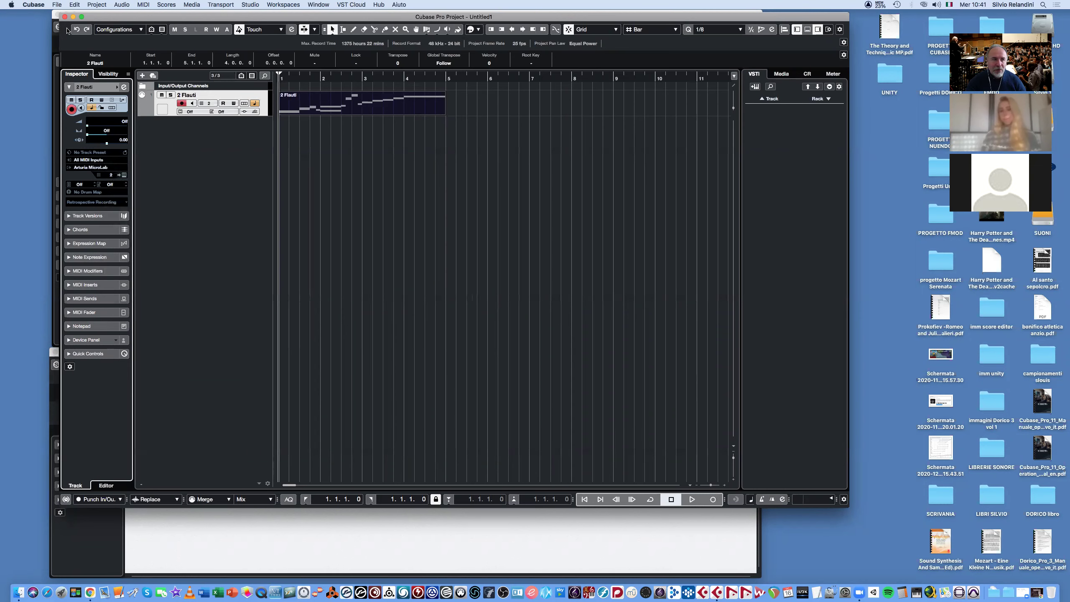
pyautogui.click(74, 16)
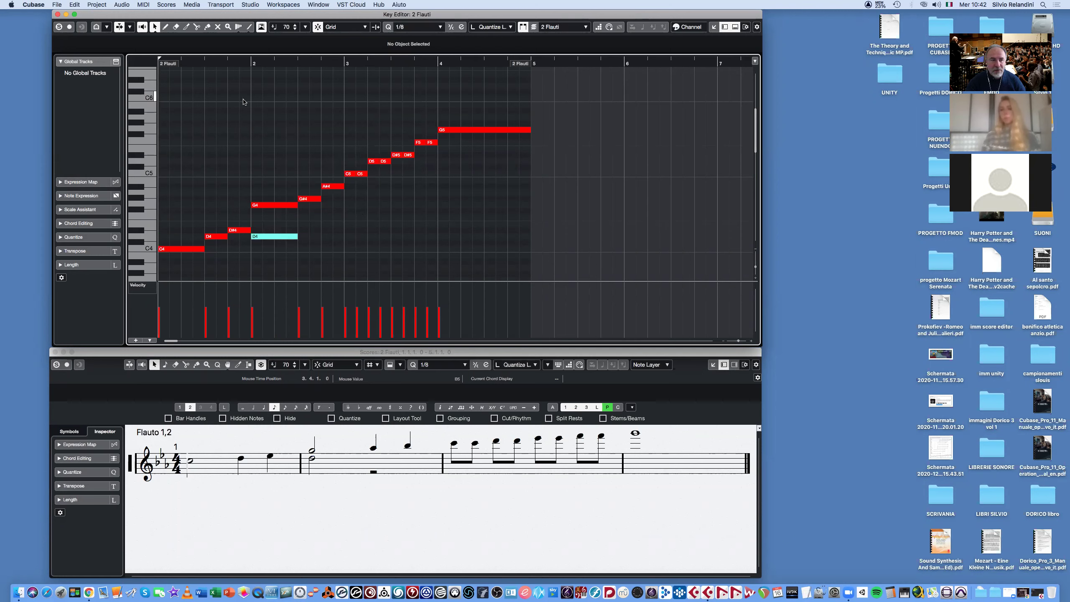
# - Draw a second-voice half-note D#4 on beat 3 of bar 2, and eighth-note pairs on F4 and D4 starting bar 3
pyautogui.click(165, 27)
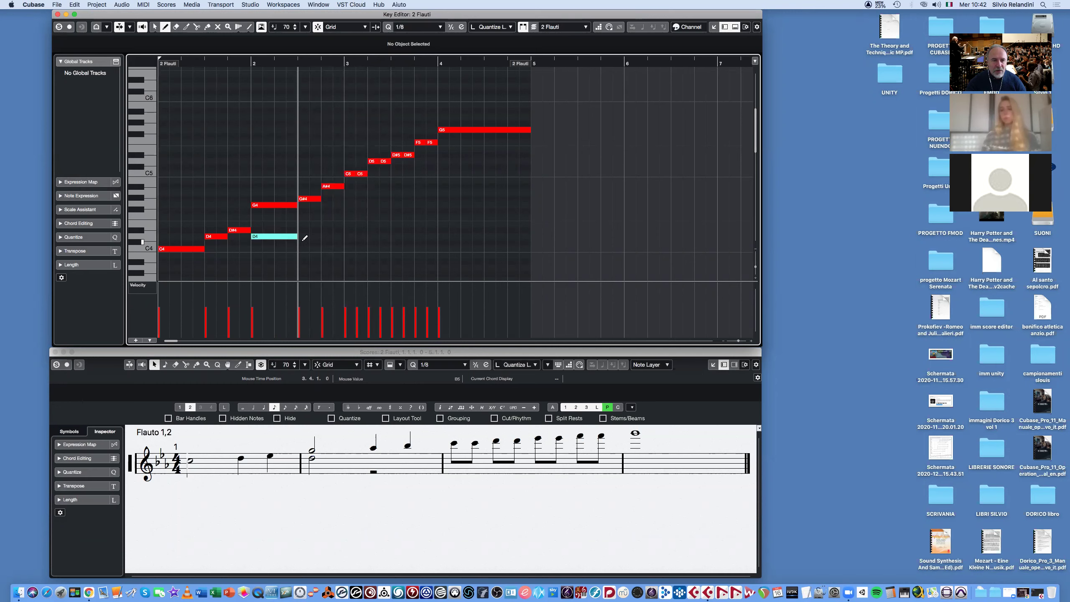
pyautogui.moveTo(304, 228); pyautogui.dragTo(337, 227)
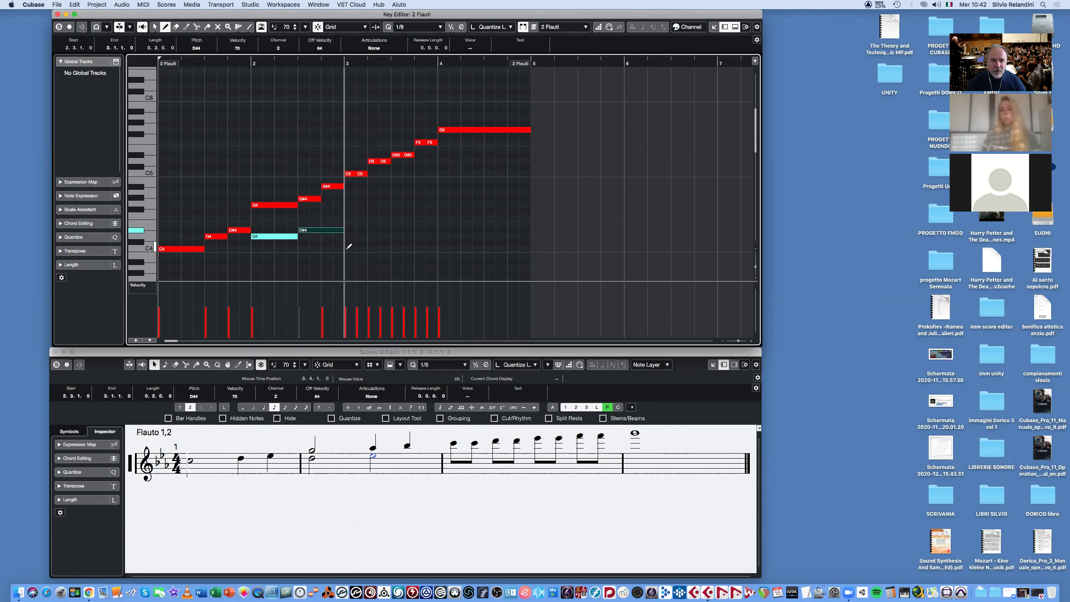
pyautogui.click(349, 218)
pyautogui.click(364, 218)
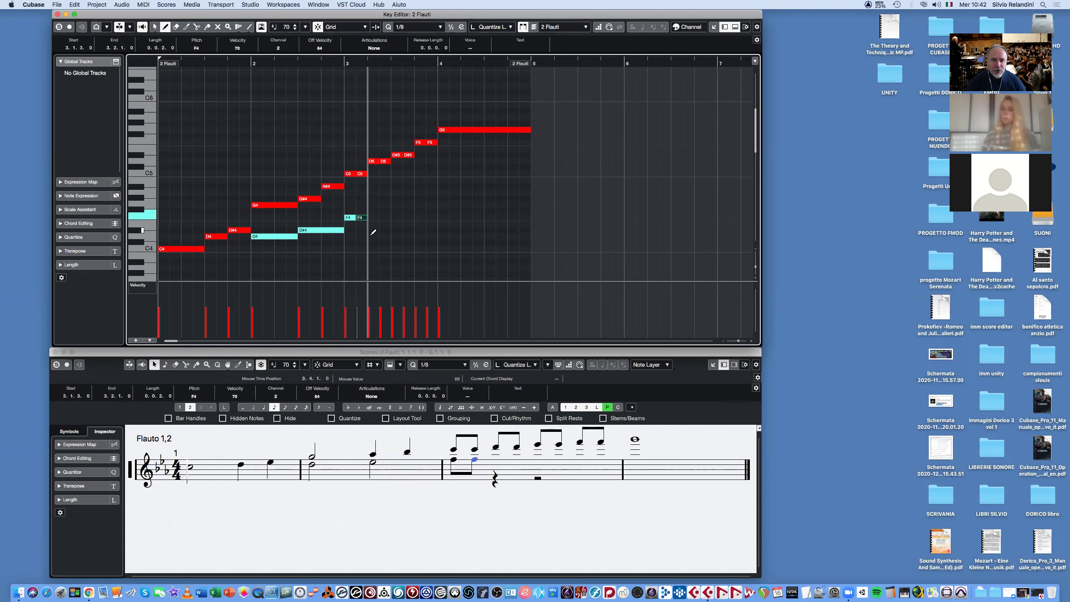
pyautogui.click(371, 236)
pyautogui.click(384, 236)
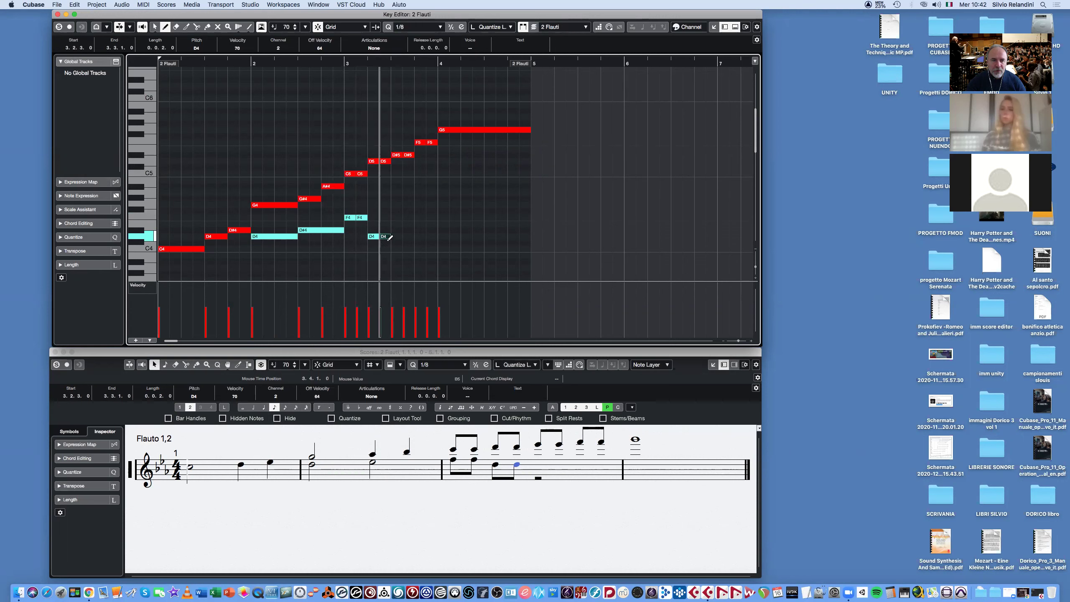
# - Complete the lower voice with four eighth-note C4s ending bar 3 and a whole-note C4 across bar 4, leaving nothing selected
pyautogui.click(396, 249)
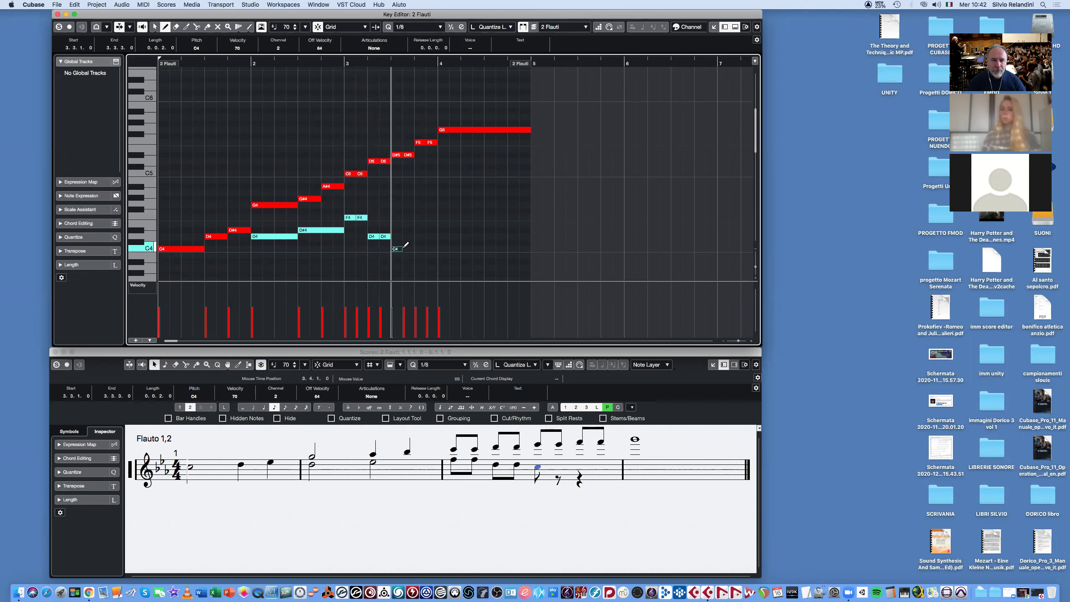
pyautogui.click(407, 249)
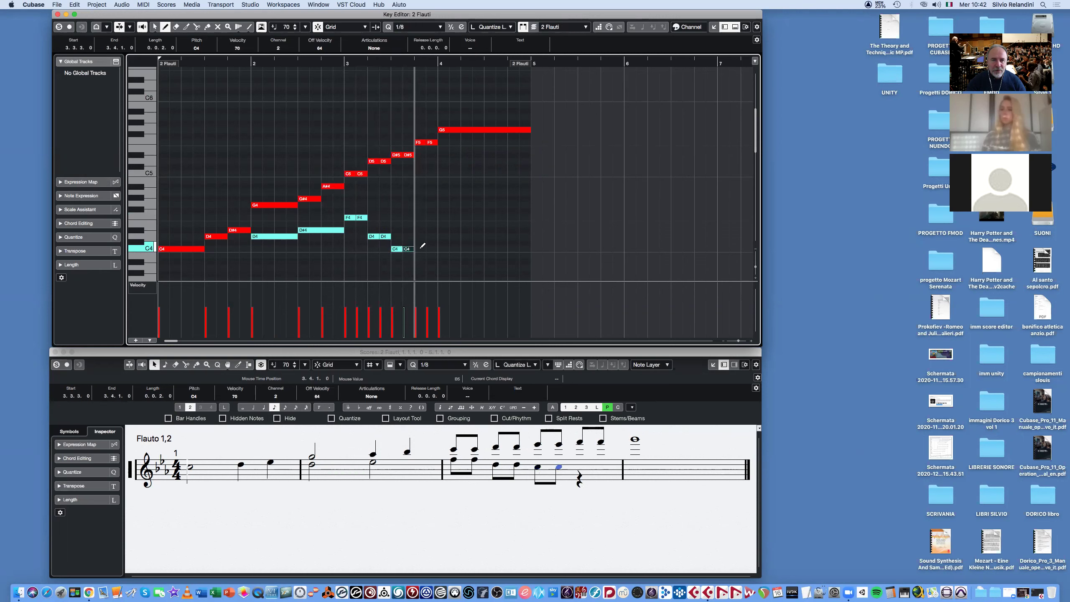
pyautogui.click(422, 249)
pyautogui.click(433, 248)
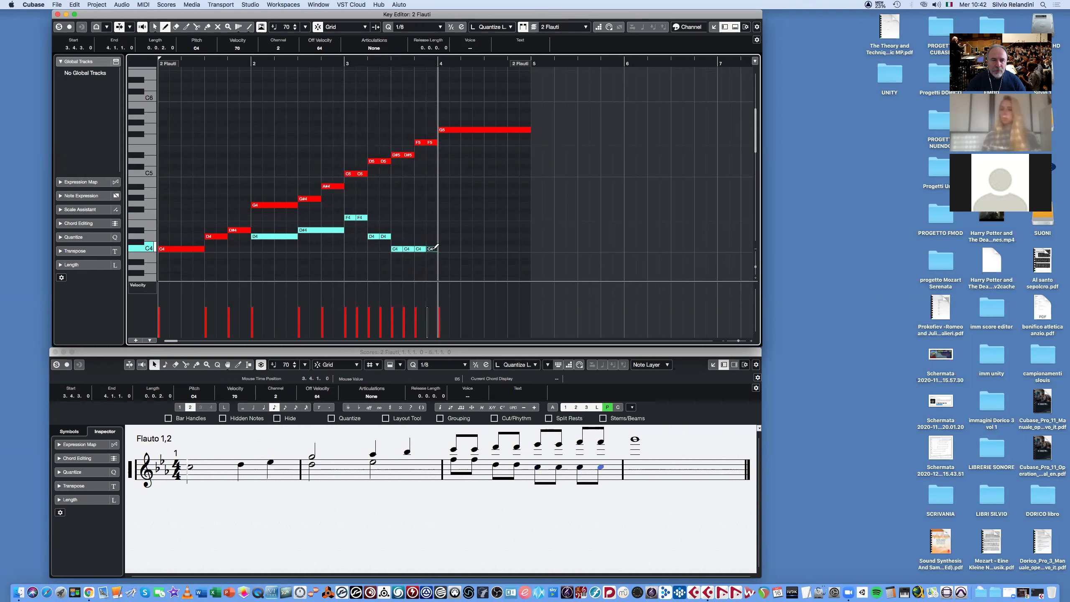
pyautogui.moveTo(442, 248); pyautogui.dragTo(534, 252)
pyautogui.click(154, 27)
pyautogui.click(593, 175)
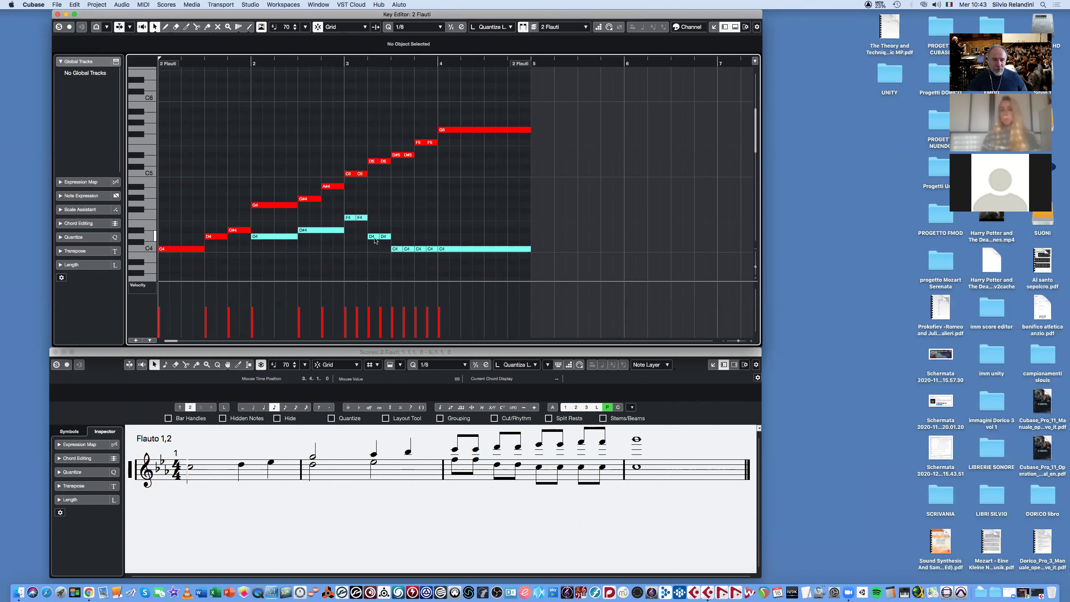
pyautogui.moveTo(177, 215); pyautogui.dragTo(238, 266)
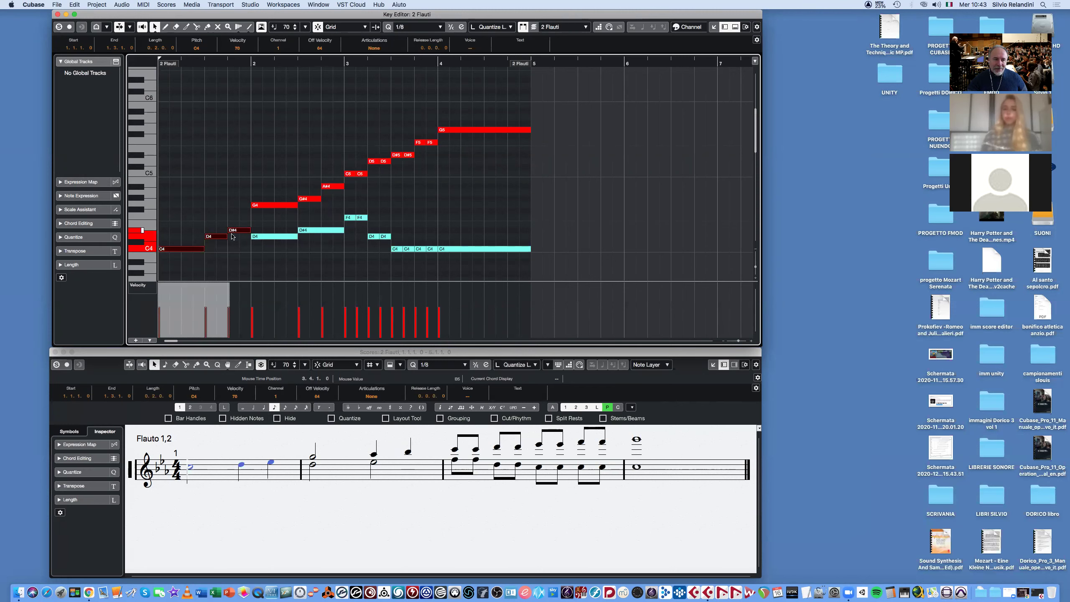
pyautogui.click(226, 248)
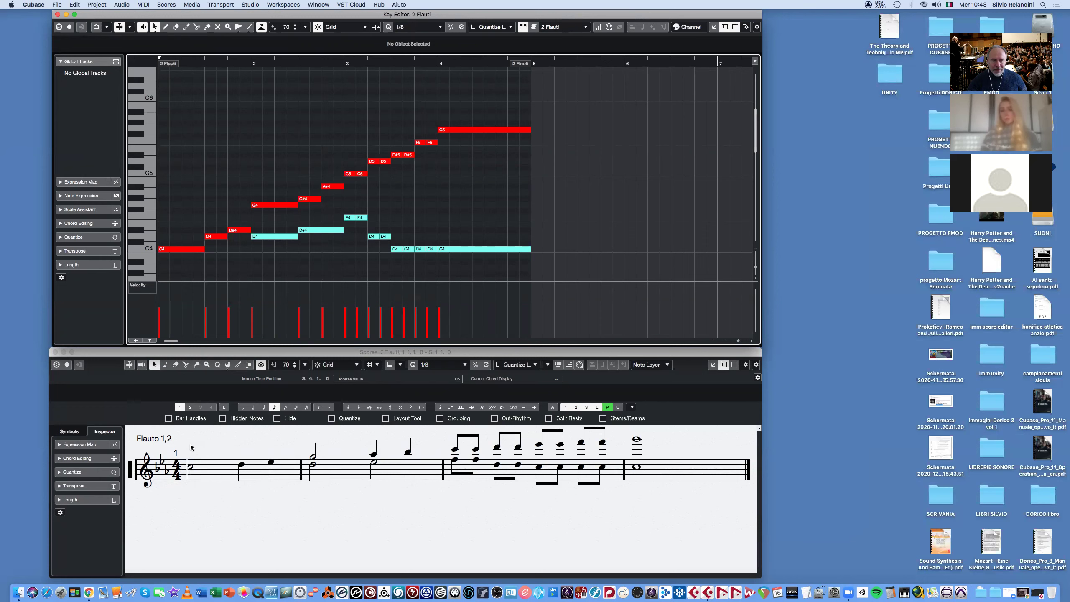
# - Add the text "a2" above the first note of bar 1 in the score using the Text symbol
pyautogui.click(69, 431)
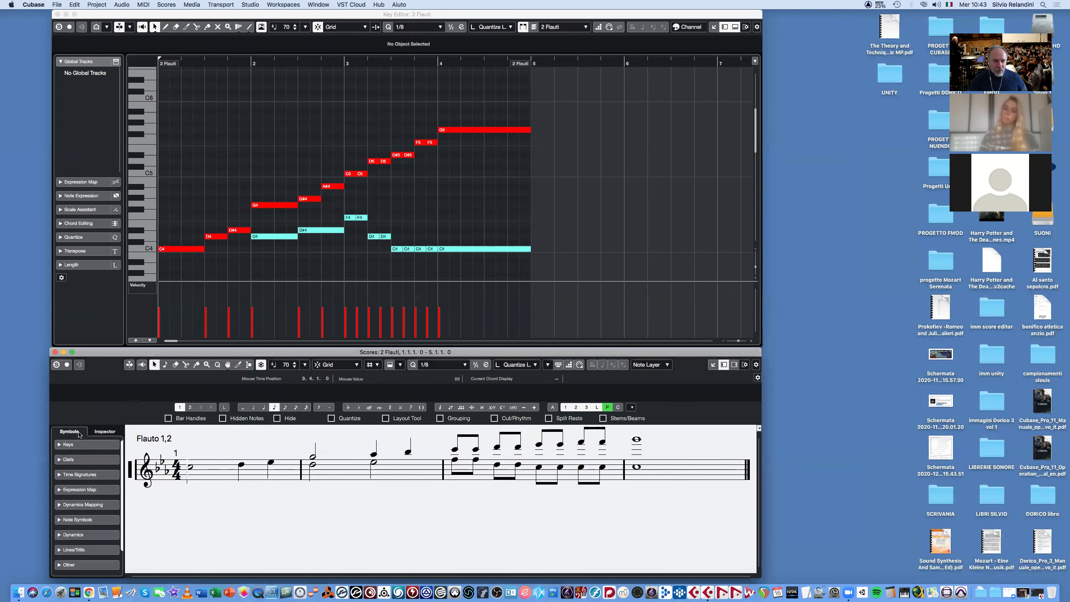
pyautogui.click(59, 565)
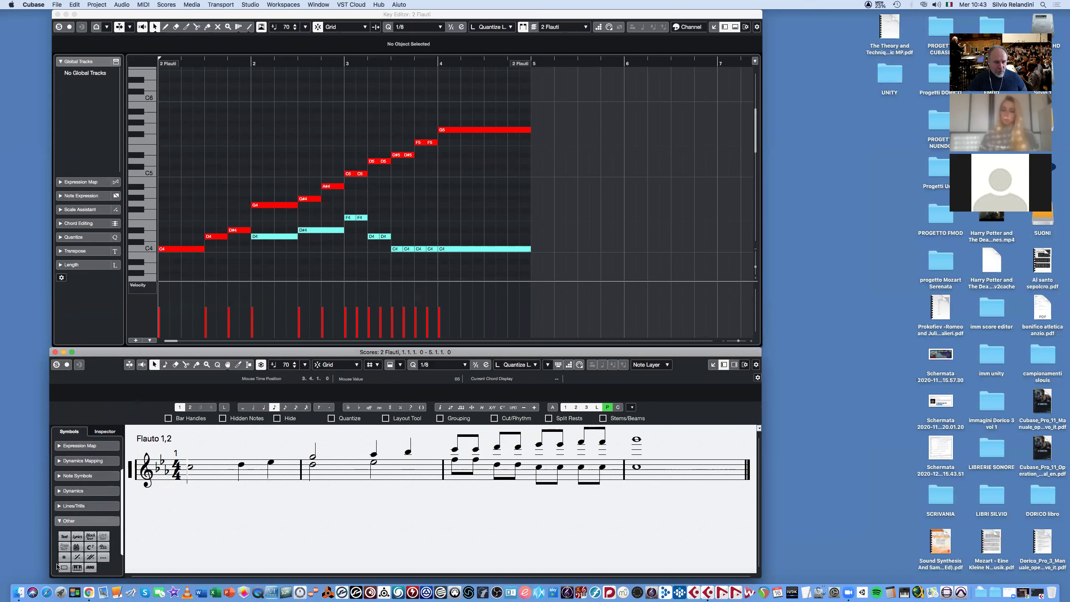
pyautogui.click(65, 538)
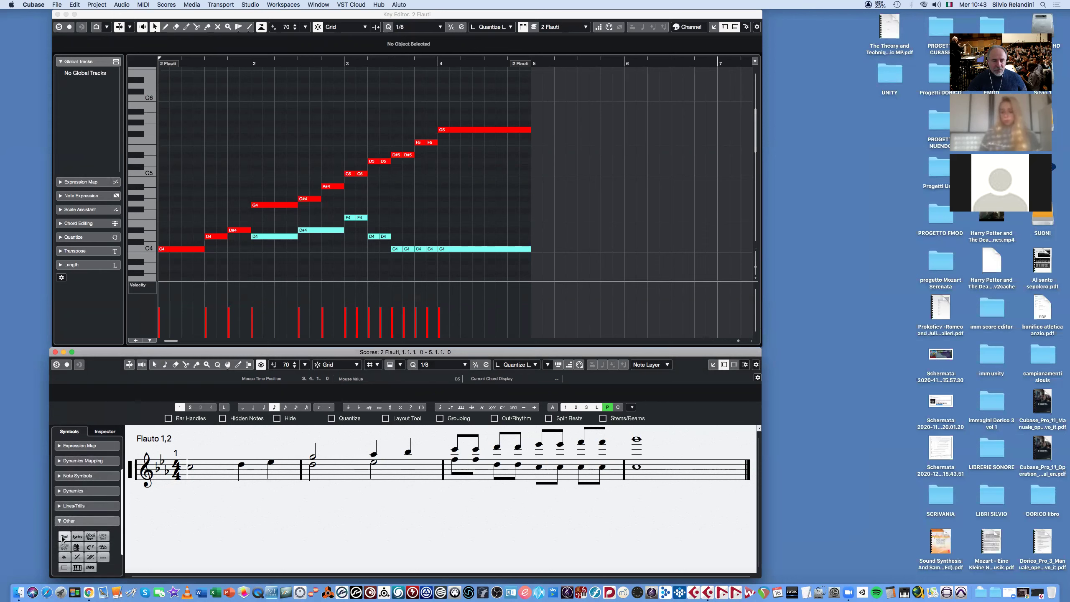
pyautogui.click(186, 452)
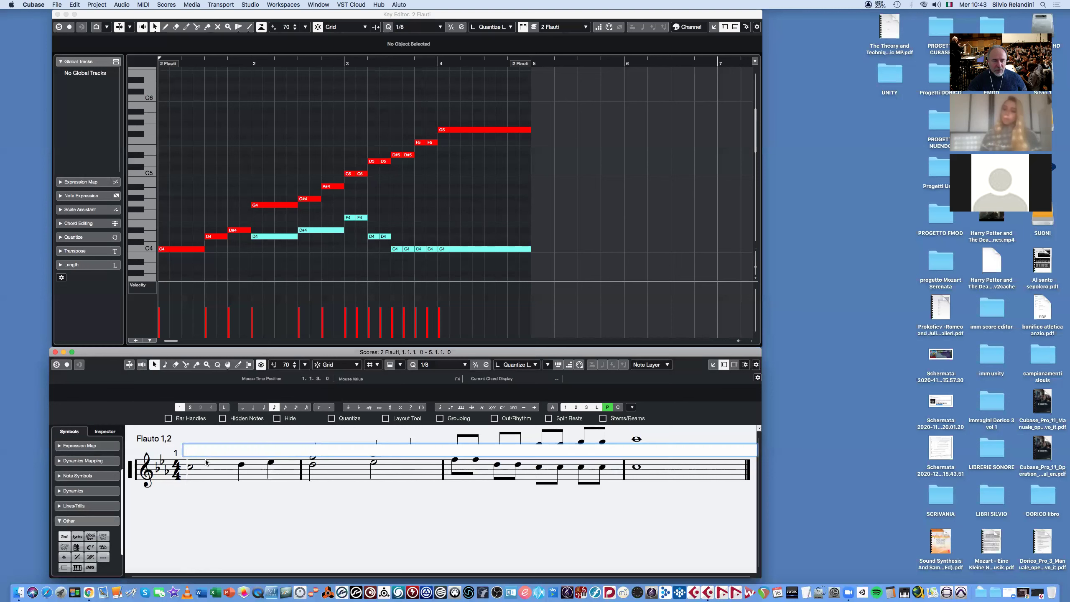
pyautogui.write('a')
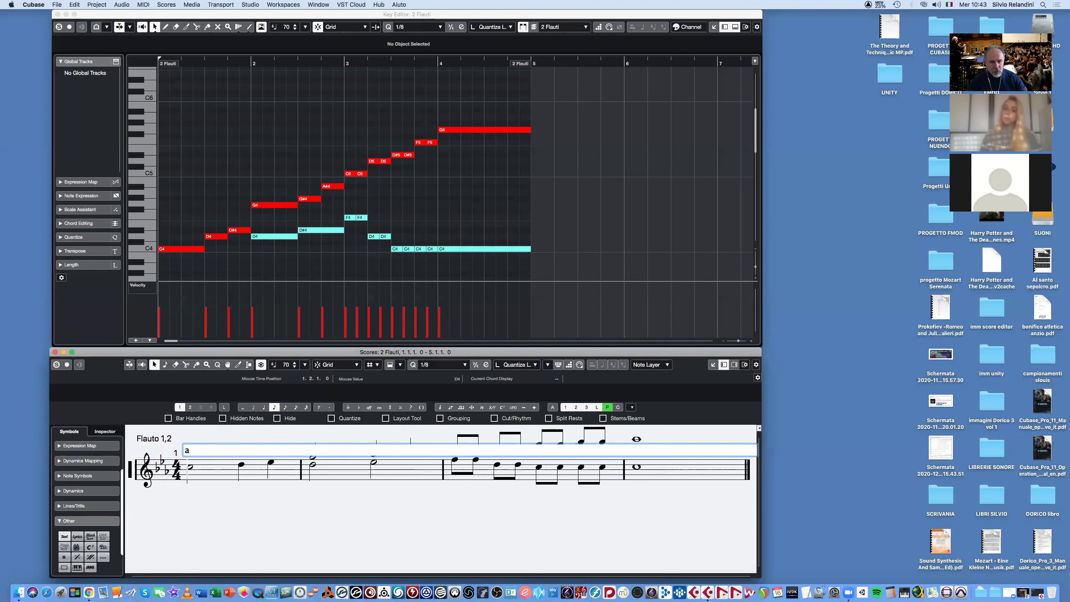
pyautogui.write('2')
pyautogui.press('Return')
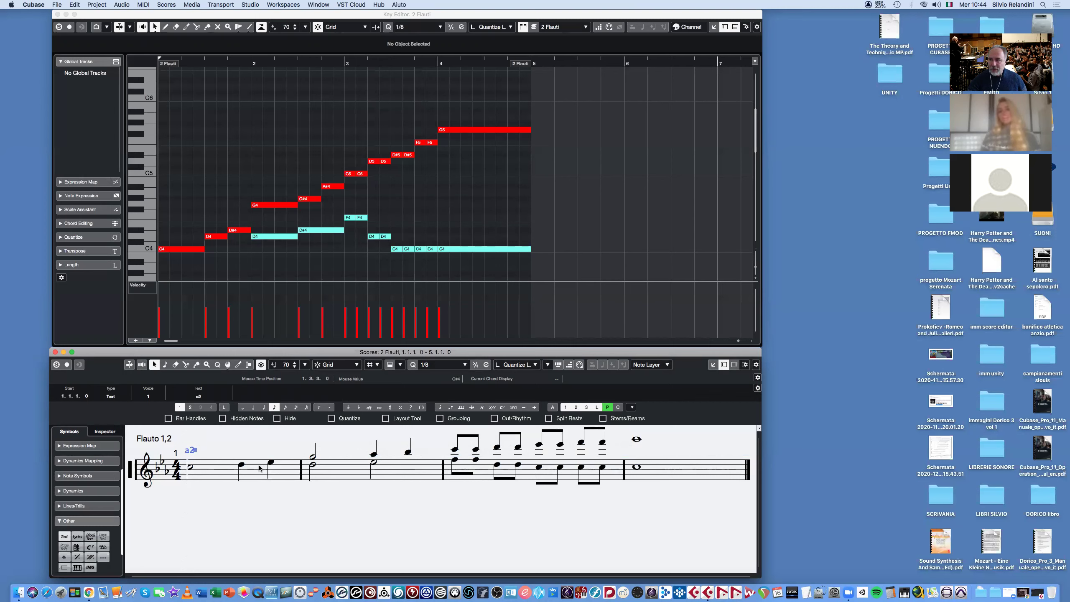
pyautogui.click(257, 442)
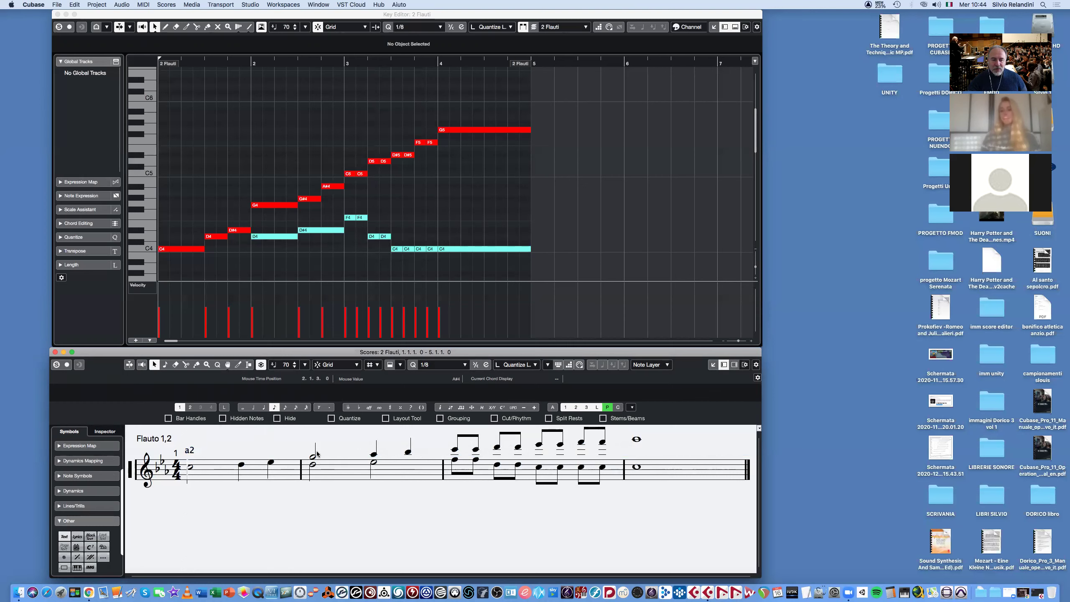
# - Add the text "I,II" above the start of bar 2 in the score and nudge it closer to the staff
pyautogui.click(69, 538)
pyautogui.click(302, 442)
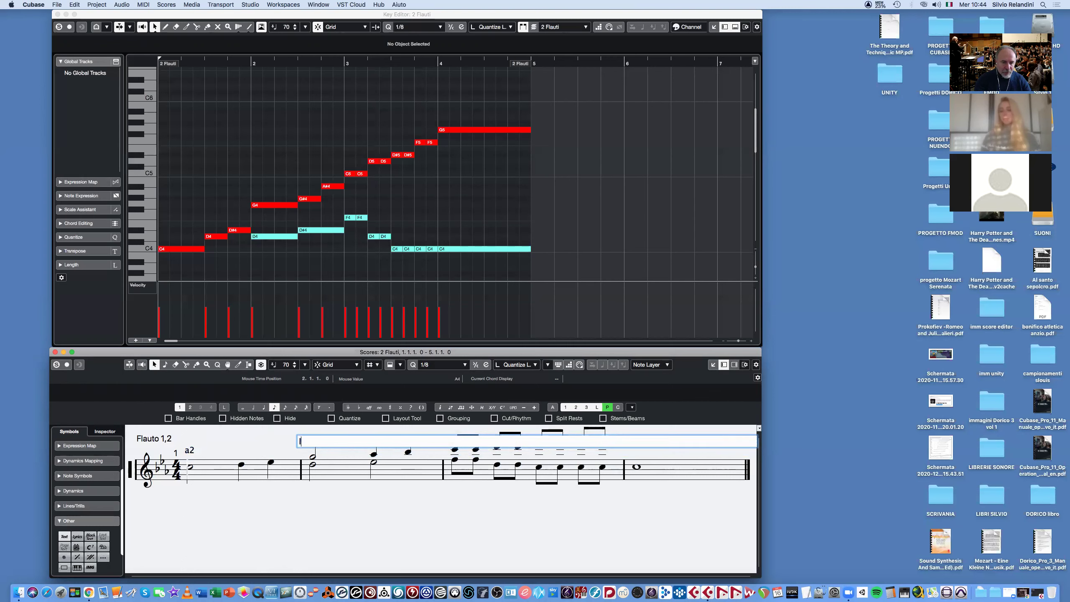
pyautogui.write('I,II')
pyautogui.press('Return')
pyautogui.click(286, 442)
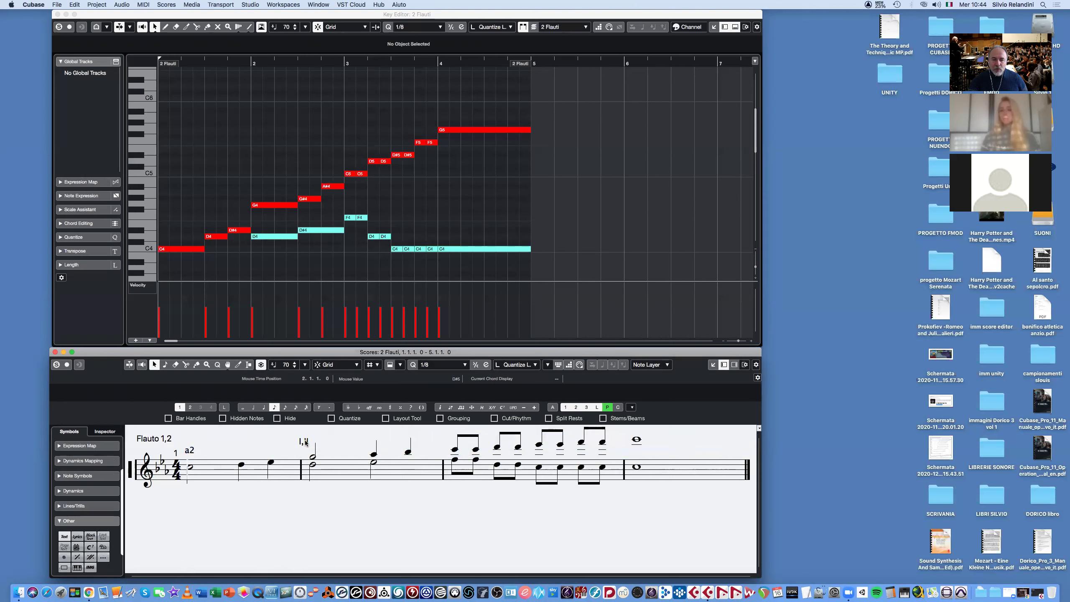
pyautogui.moveTo(306, 443); pyautogui.dragTo(302, 449)
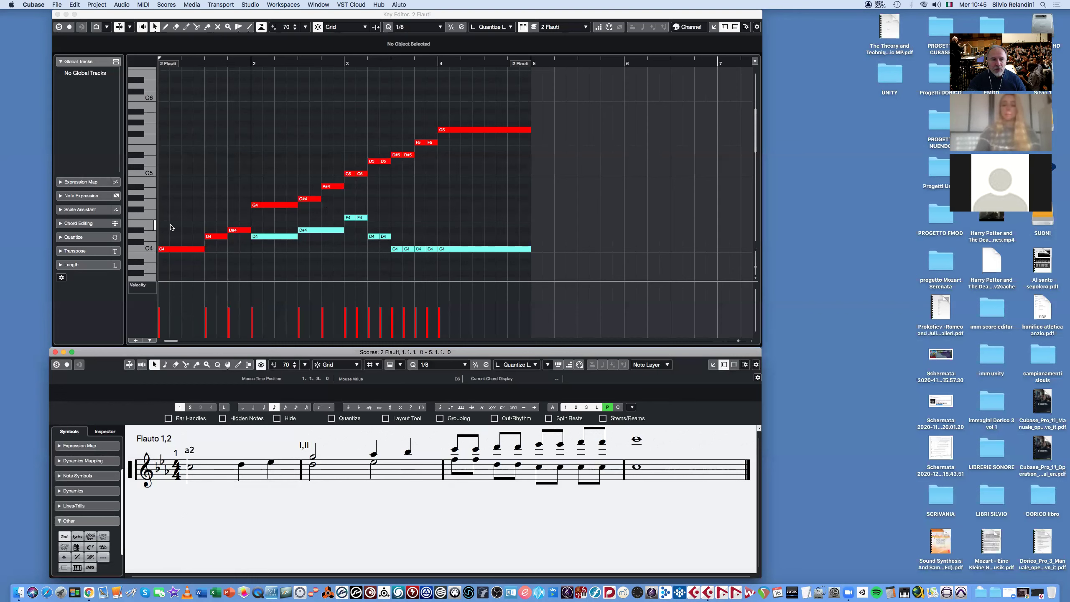
# - Draw a channel 2 half-note A3 at the start of bar 1, raise it to C4, and briefly run playback
pyautogui.click(166, 27)
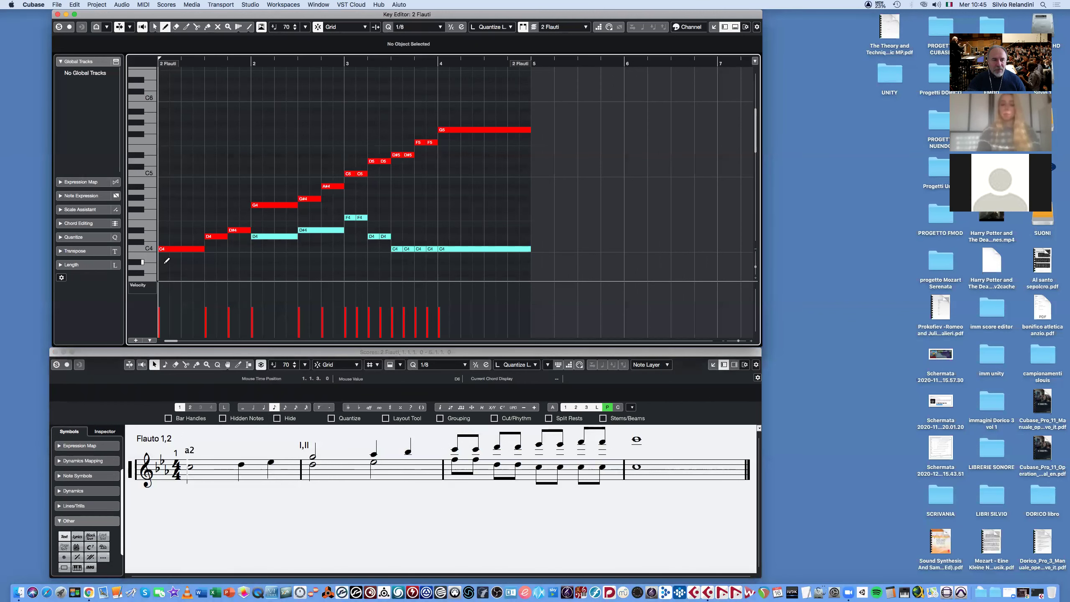
pyautogui.moveTo(165, 267); pyautogui.dragTo(205, 268)
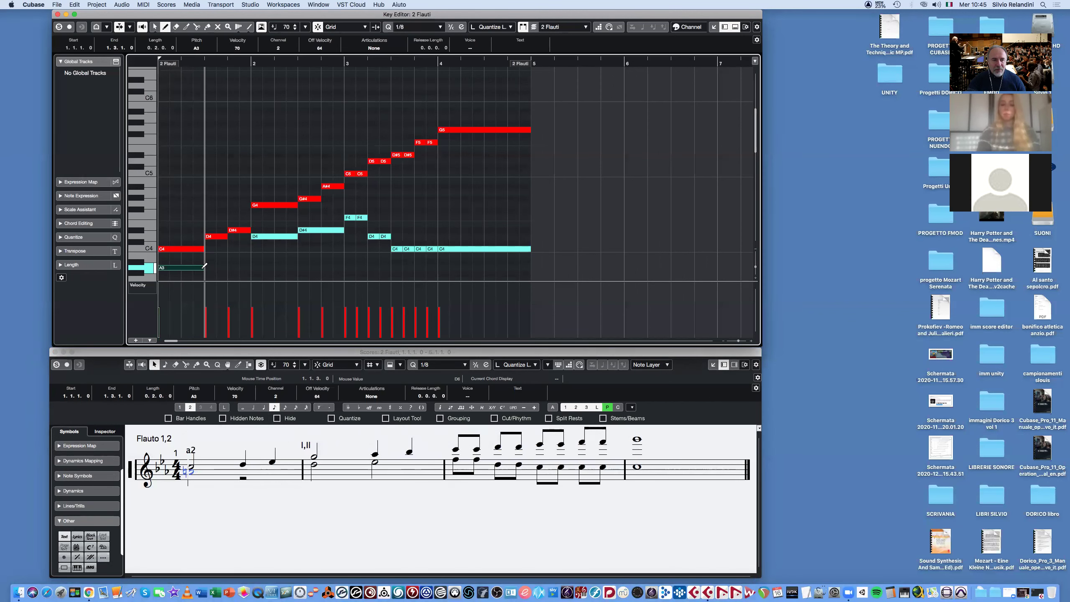
pyautogui.click(155, 27)
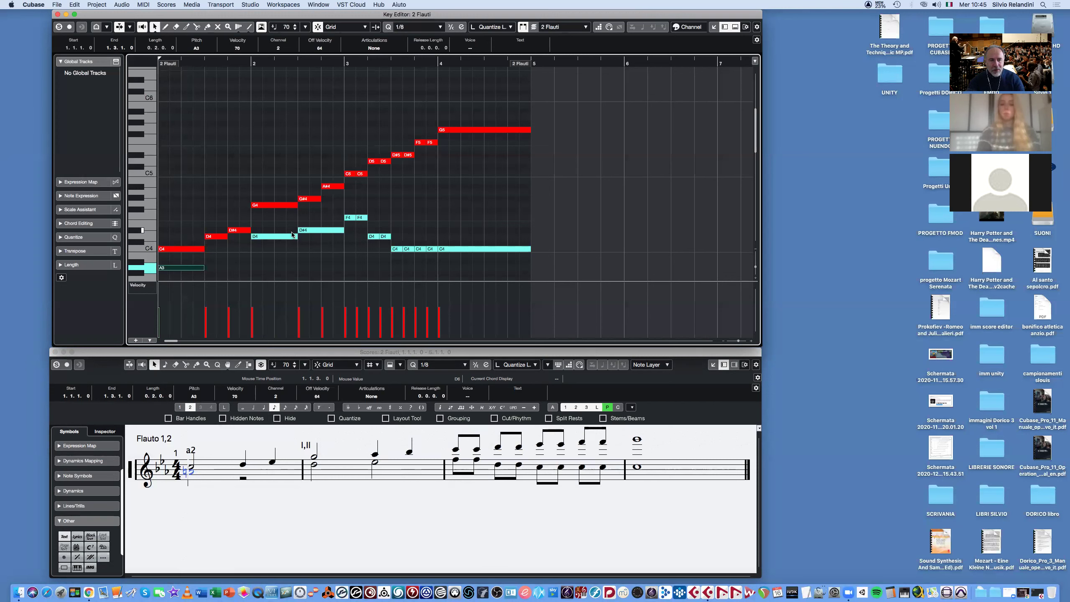
pyautogui.moveTo(186, 268); pyautogui.dragTo(186, 262)
pyautogui.press('Up')
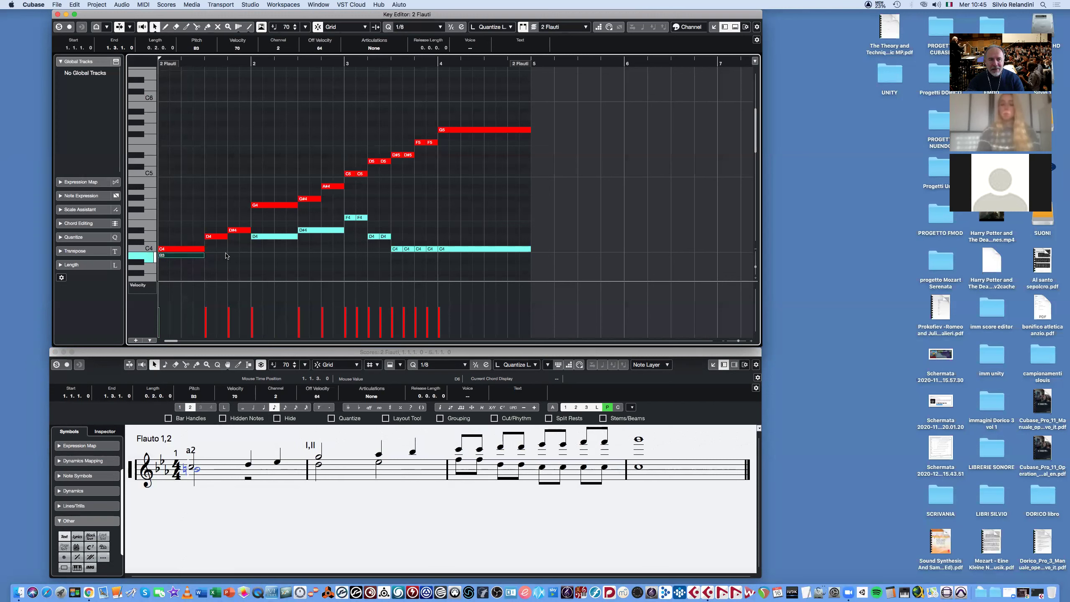
pyautogui.press('Up')
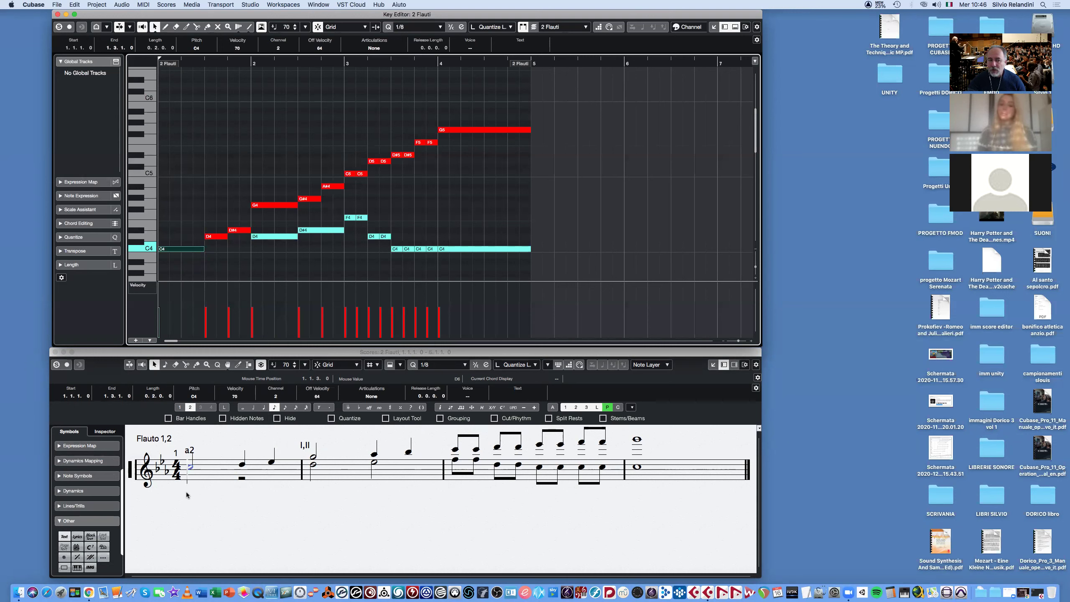
pyautogui.press('space')
pyautogui.press('space')
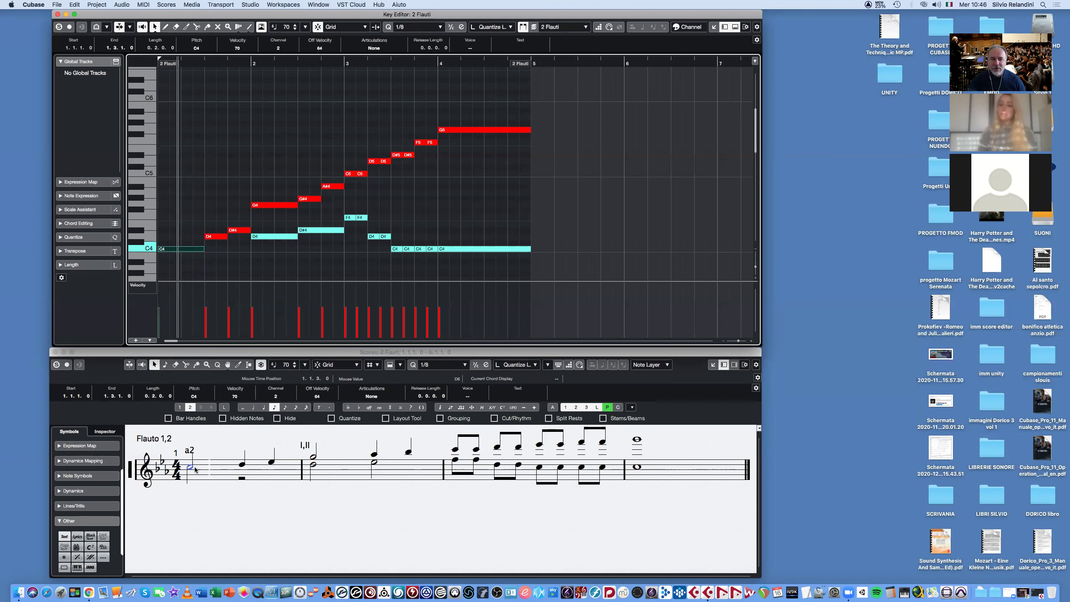
# - Delete the overlapping channel 2 C4 at the start of bar 1 and reposition the a2 text above the first note
pyautogui.moveTo(191, 451); pyautogui.dragTo(189, 446)
pyautogui.click(215, 448)
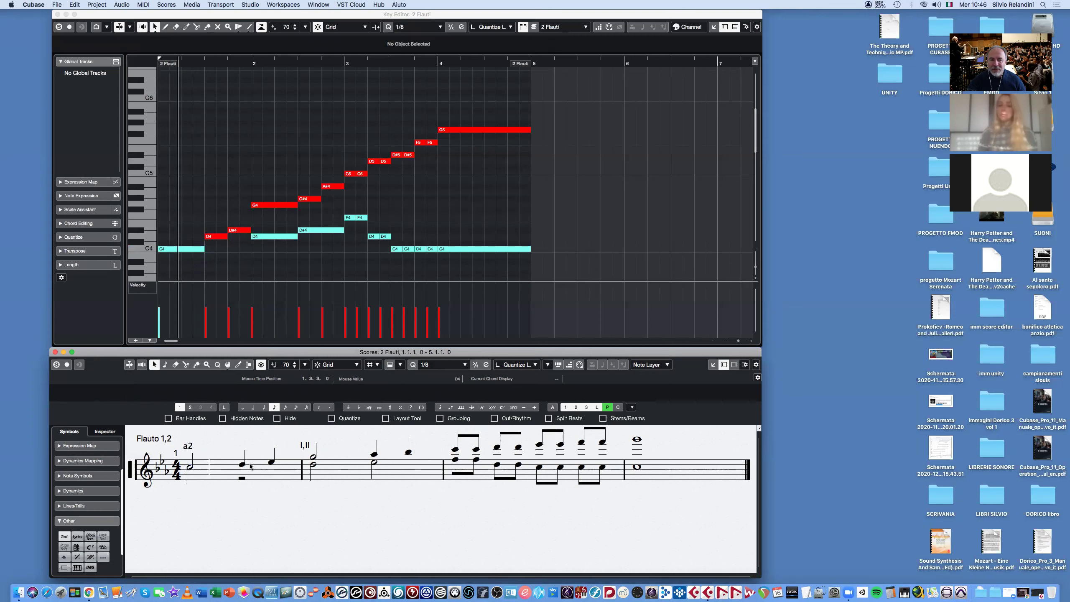
pyautogui.click(192, 249)
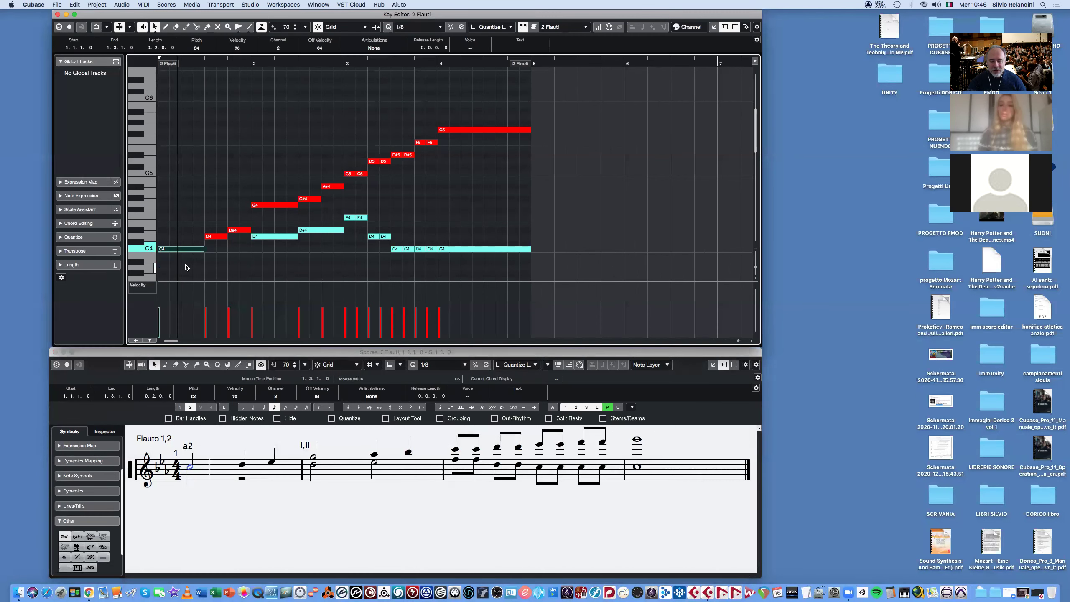
pyautogui.press('Delete')
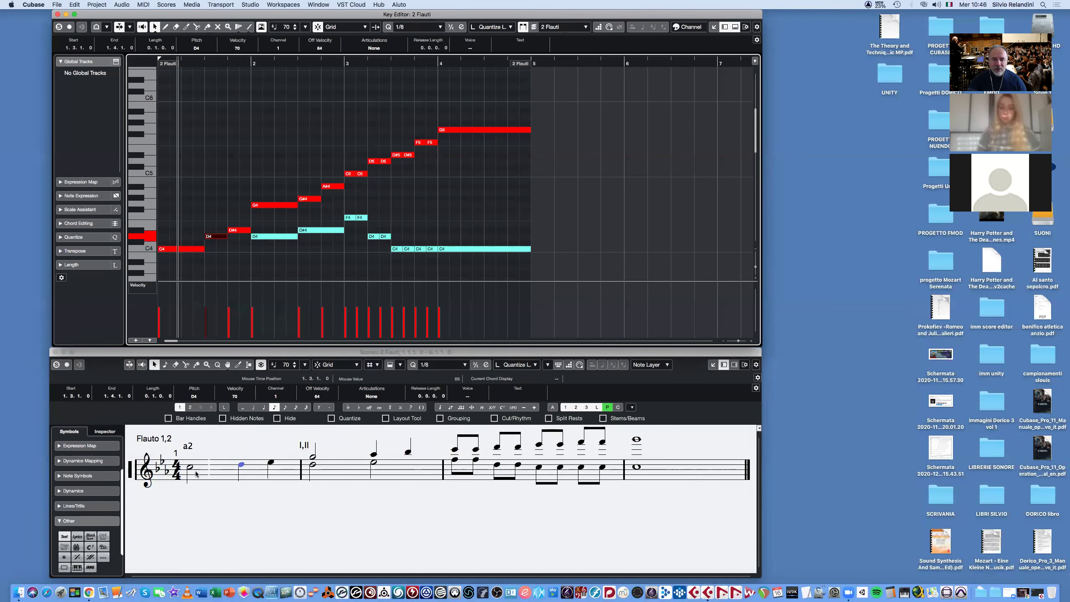
pyautogui.click(191, 450)
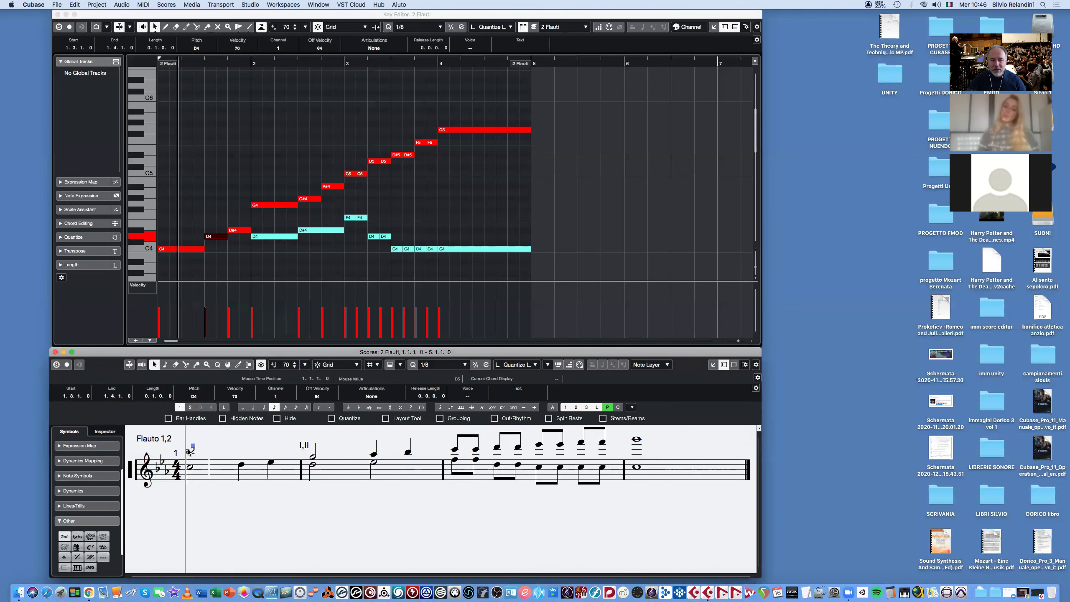
pyautogui.click(221, 444)
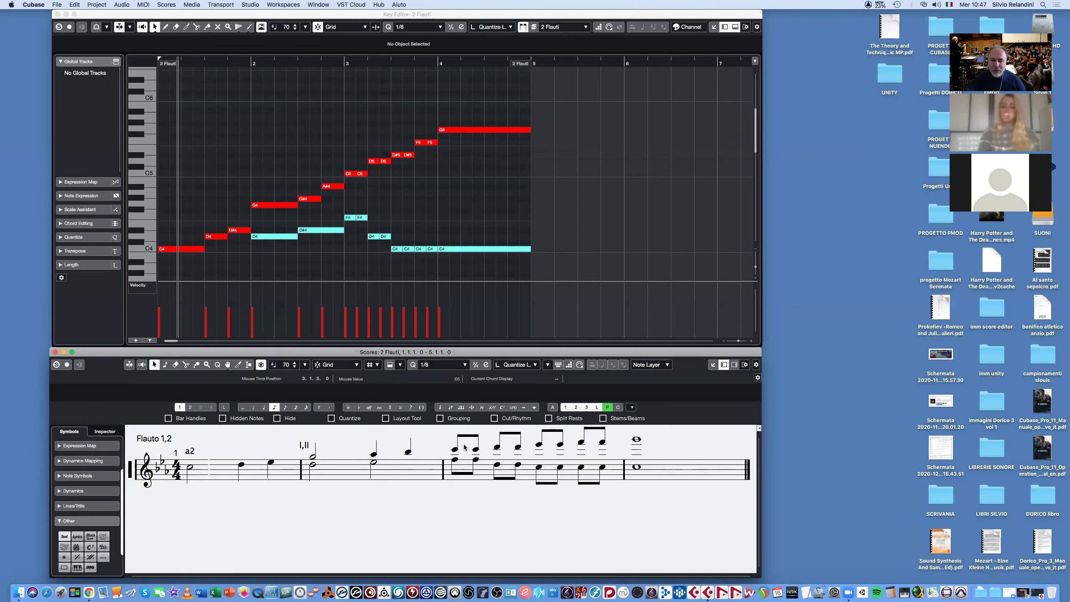
# - Select the bar 3 eighth notes of both flutes and apply staccato to them from the favourite note symbols
pyautogui.moveTo(451, 428); pyautogui.dragTo(608, 481)
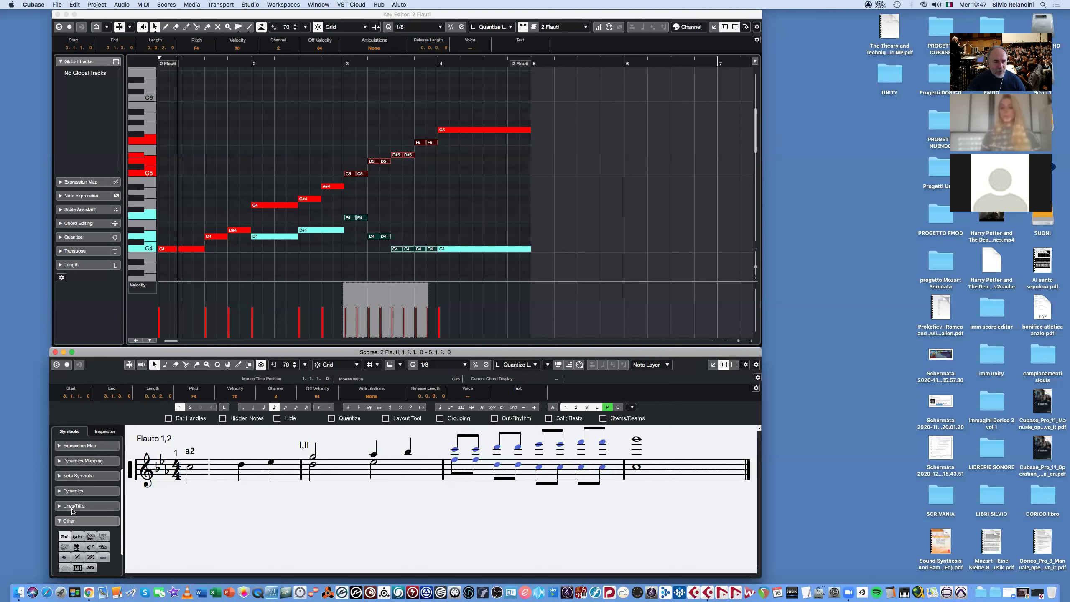
pyautogui.click(59, 477)
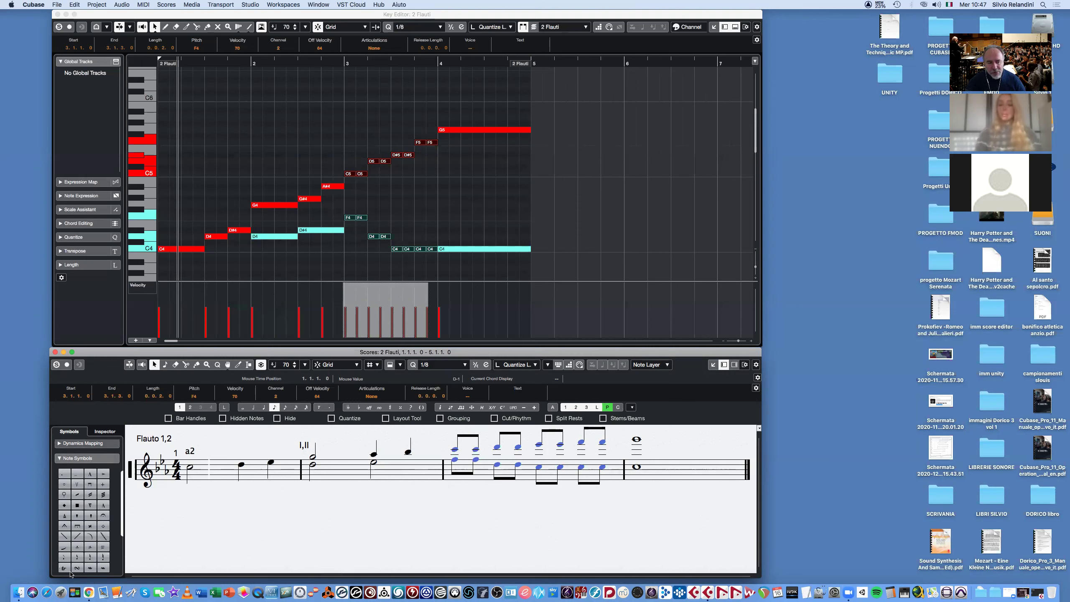
pyautogui.click(735, 365)
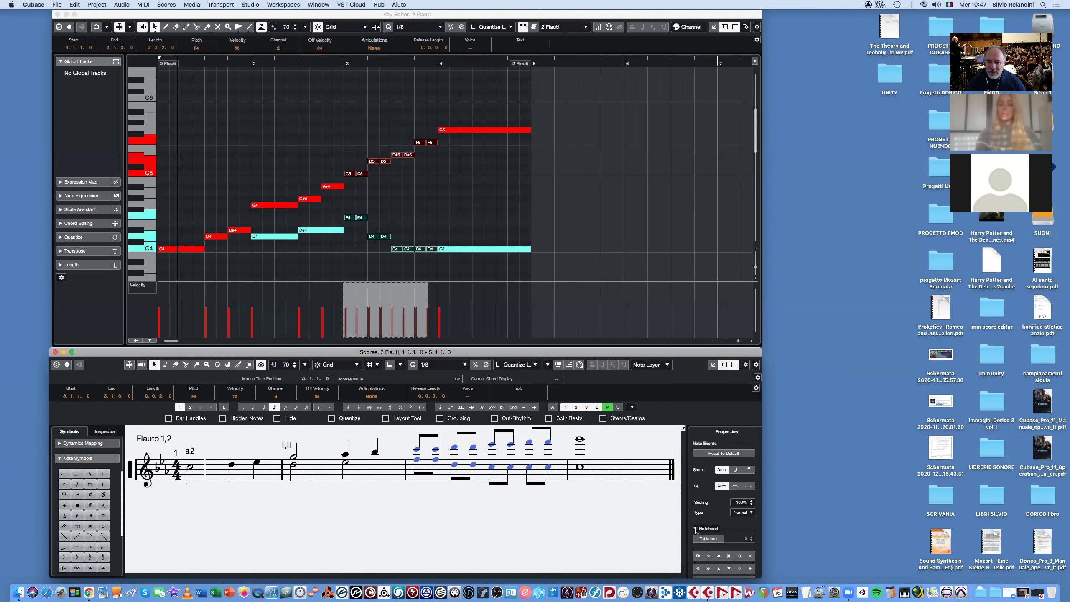
pyautogui.click(709, 528)
pyautogui.click(695, 548)
pyautogui.click(695, 549)
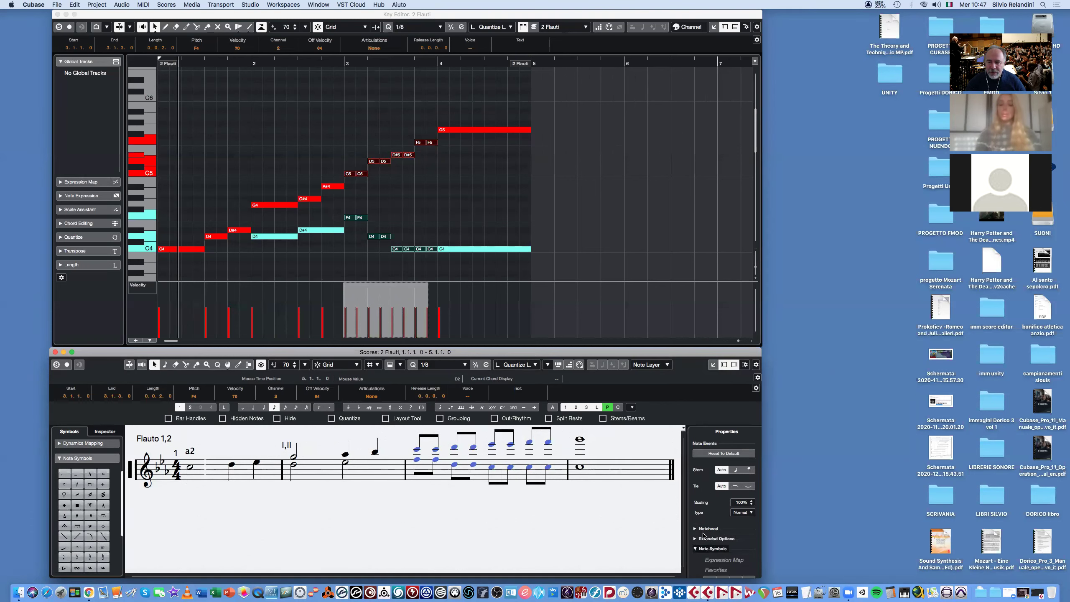
pyautogui.moveTo(680, 352); pyautogui.dragTo(684, 240)
pyautogui.moveTo(764, 440); pyautogui.dragTo(768, 478)
pyautogui.moveTo(642, 213); pyautogui.dragTo(643, 303)
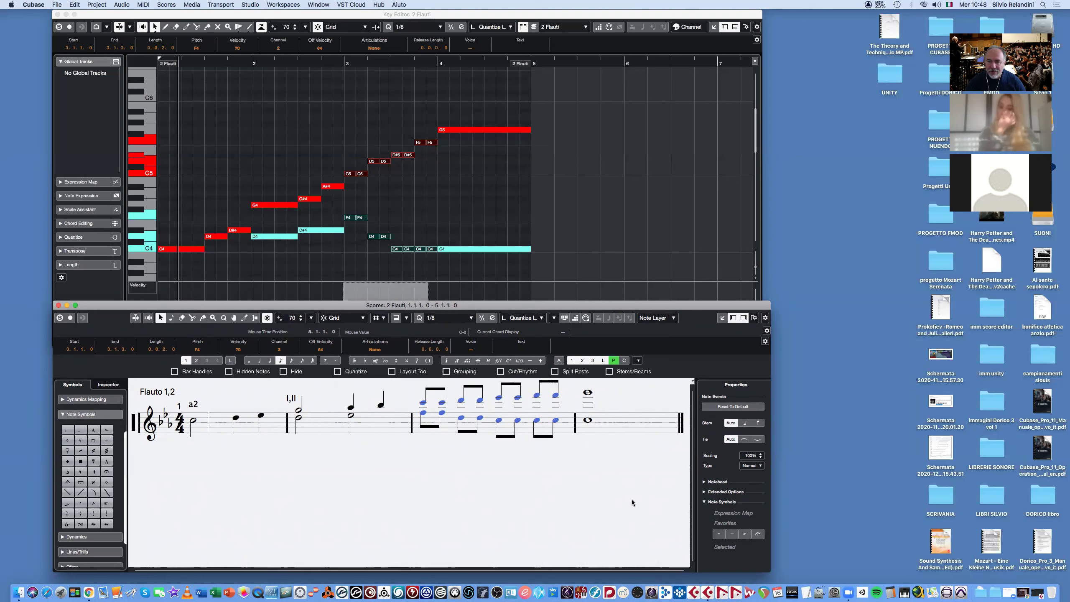
pyautogui.click(719, 535)
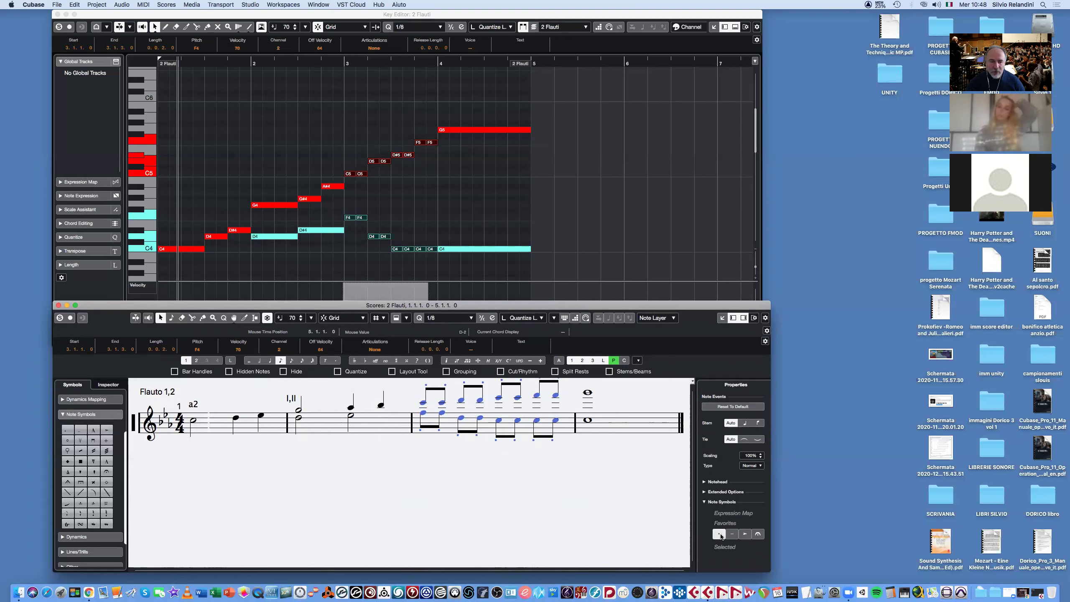
pyautogui.click(550, 525)
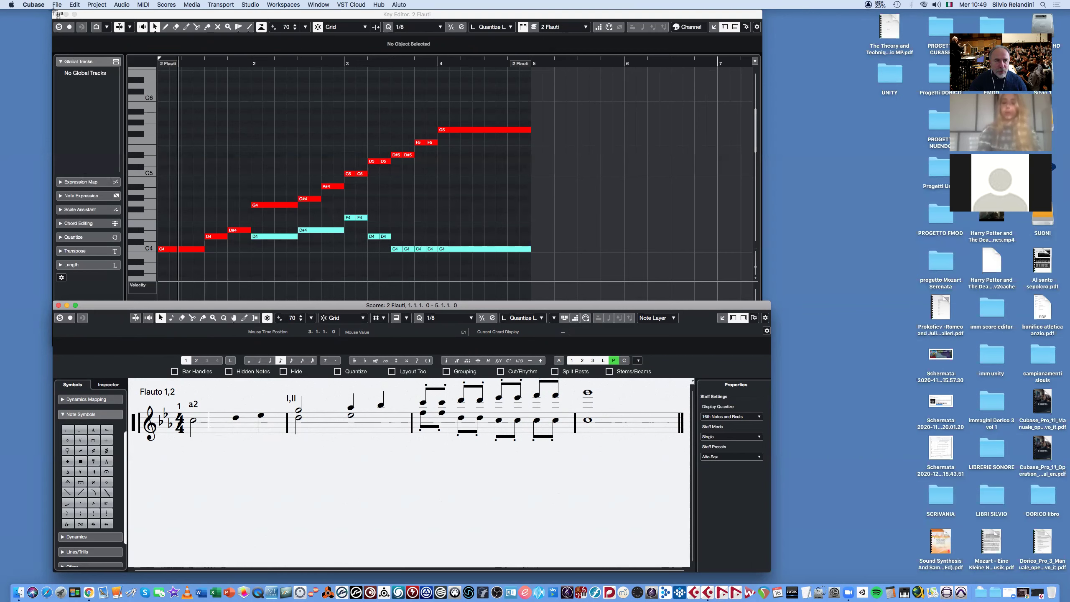
# - Capture a screenshot of the area covering the Key Editor and the score window
pyautogui.press('super+shift+4')
pyautogui.moveTo(51, 9); pyautogui.dragTo(769, 572)
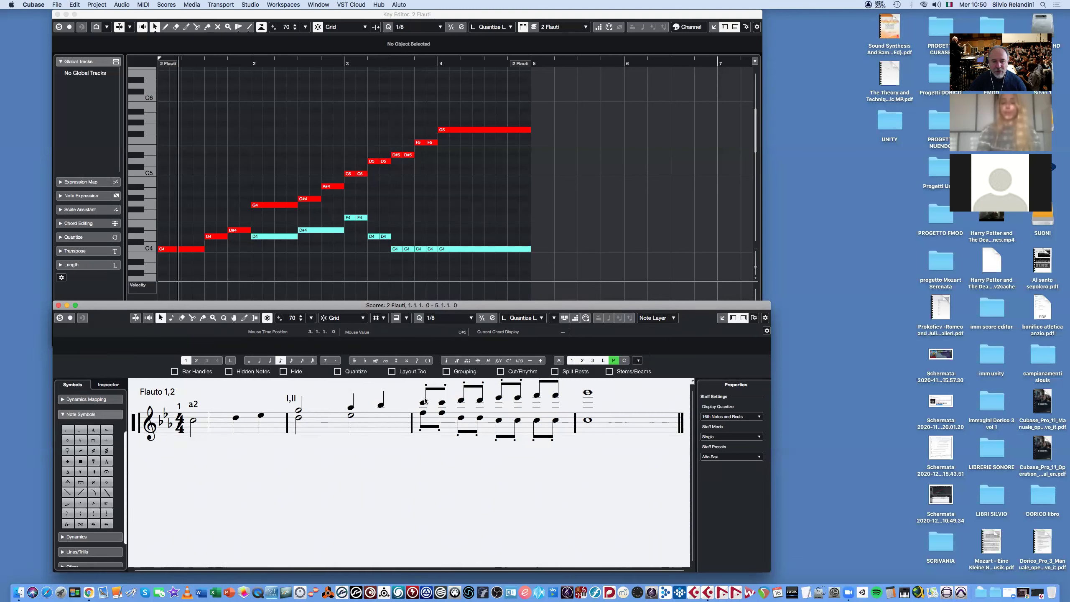
# - Compare the available export options with the score editor open and closed, and reopen the 2 Flauti score
pyautogui.click(57, 5)
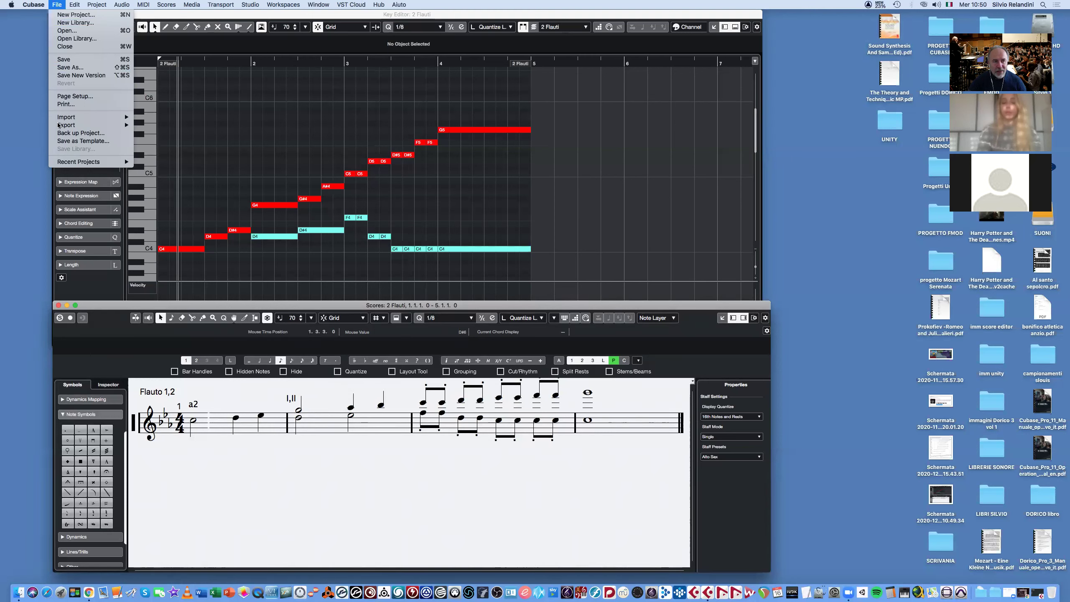
pyautogui.moveTo(61, 126)
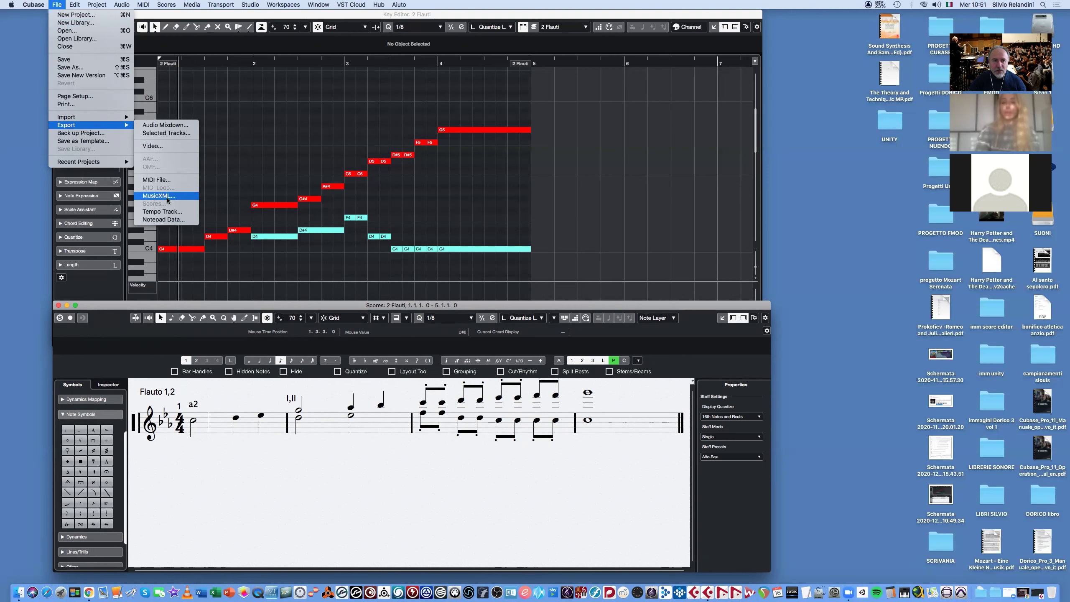
pyautogui.click(108, 300)
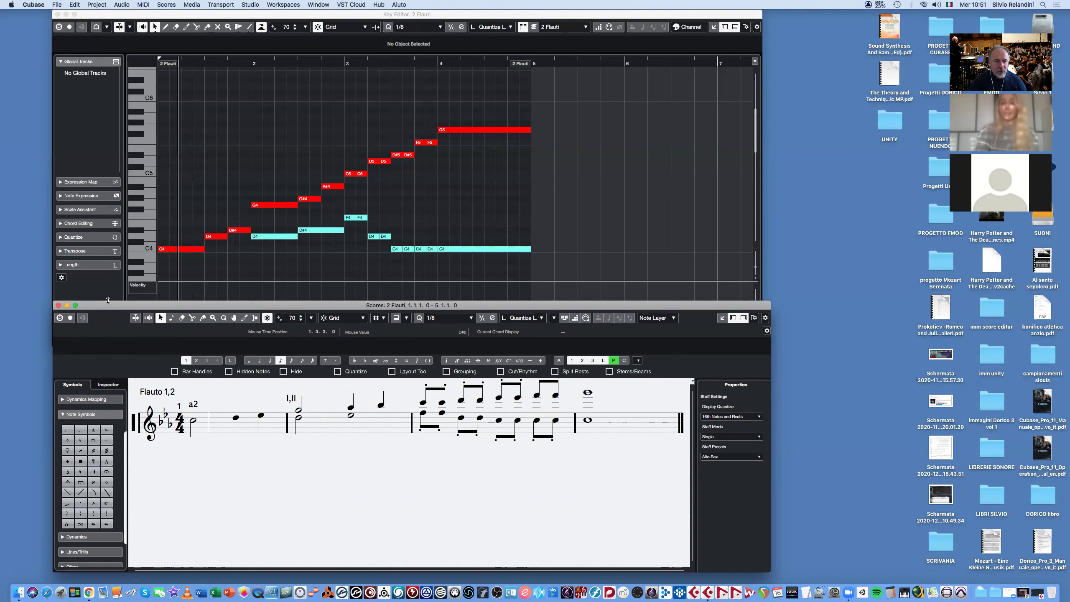
pyautogui.click(58, 305)
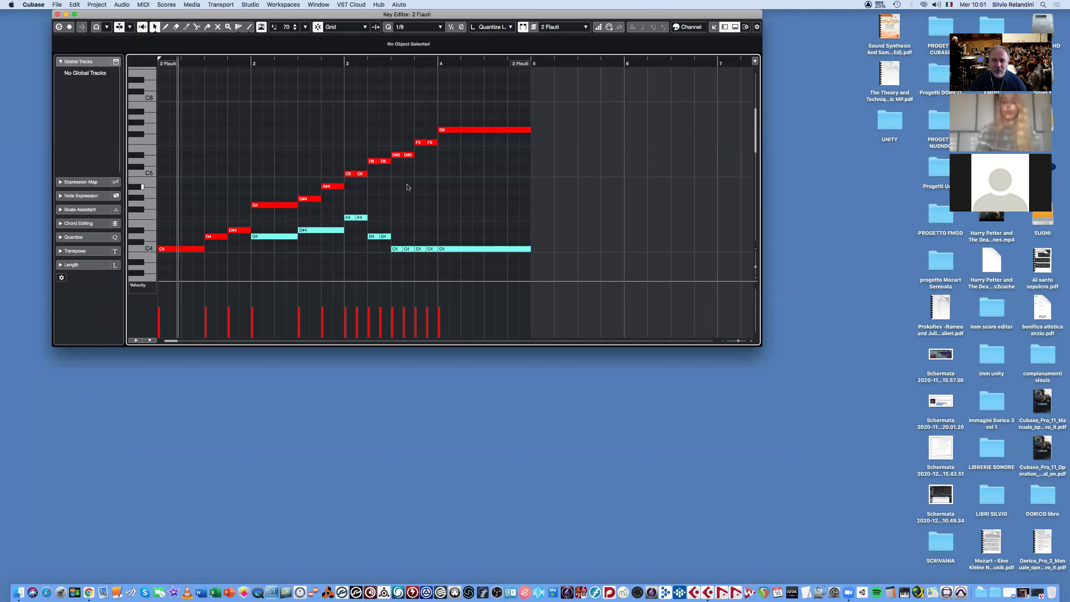
pyautogui.click(57, 4)
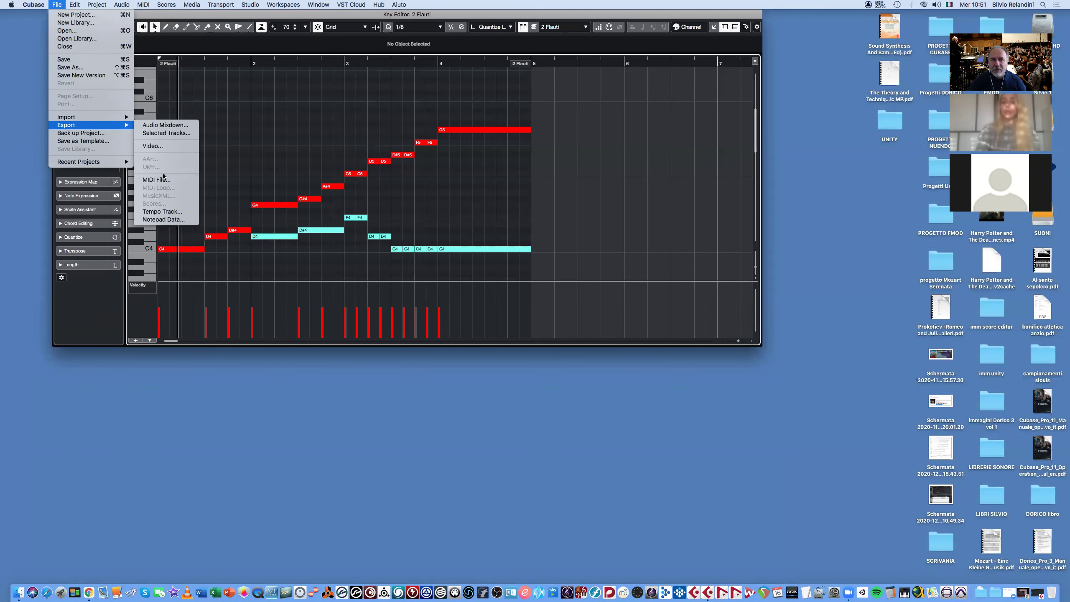
pyautogui.click(135, 18)
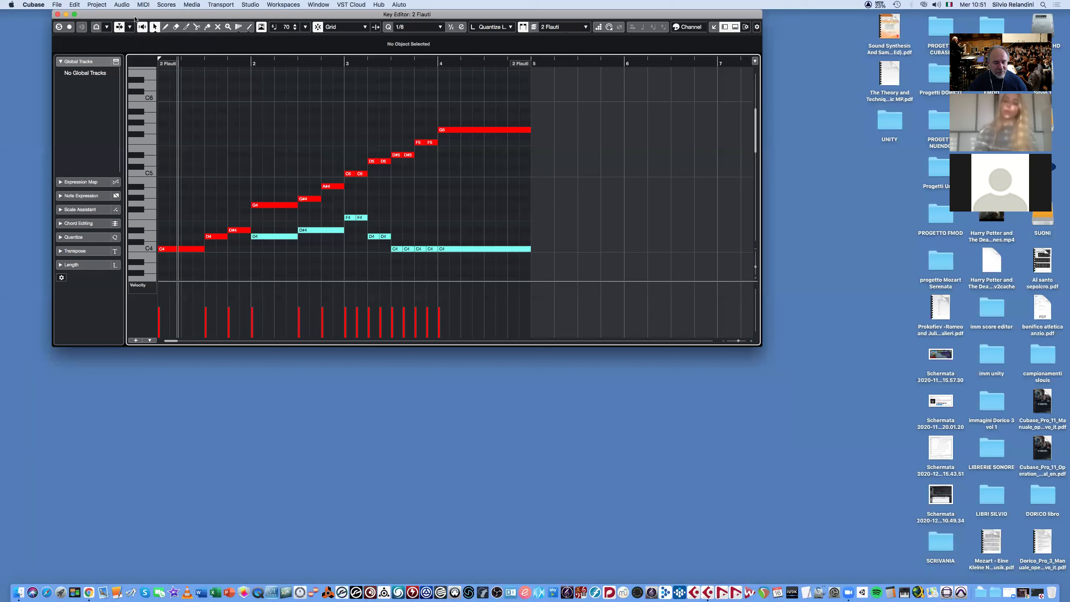
pyautogui.press('super+r')
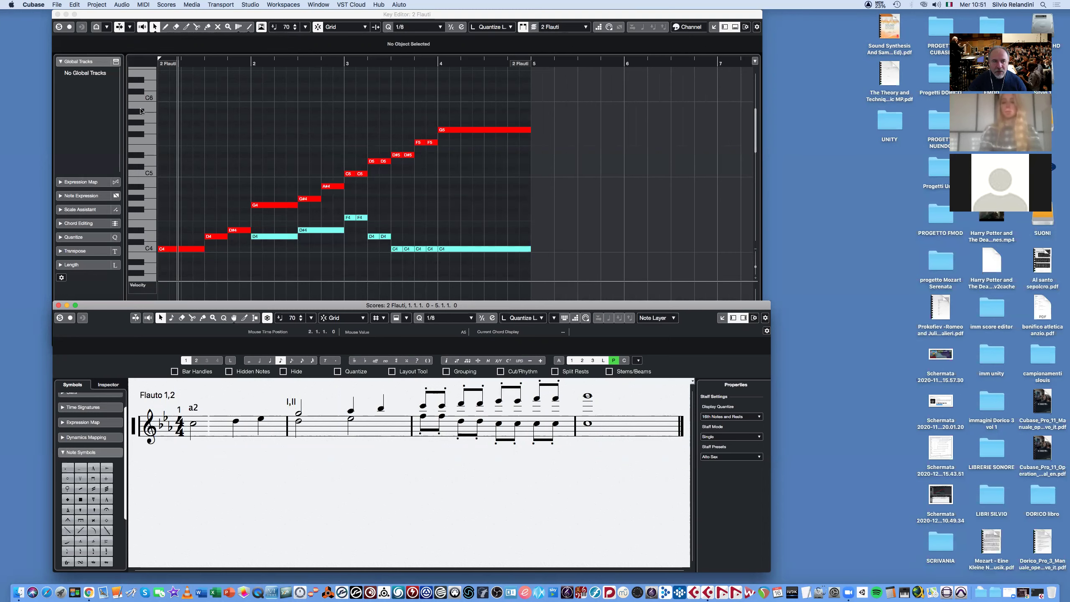
# - Switch the score to page mode and indent the start of the staff so the name Flauto 1,2 stands beside it
pyautogui.click(164, 6)
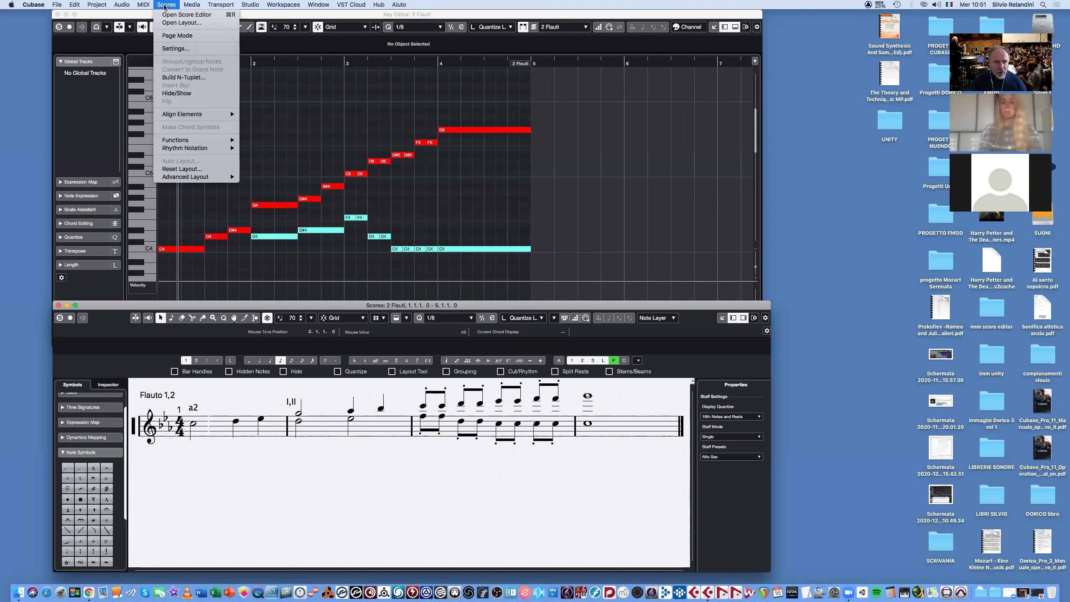
pyautogui.click(177, 36)
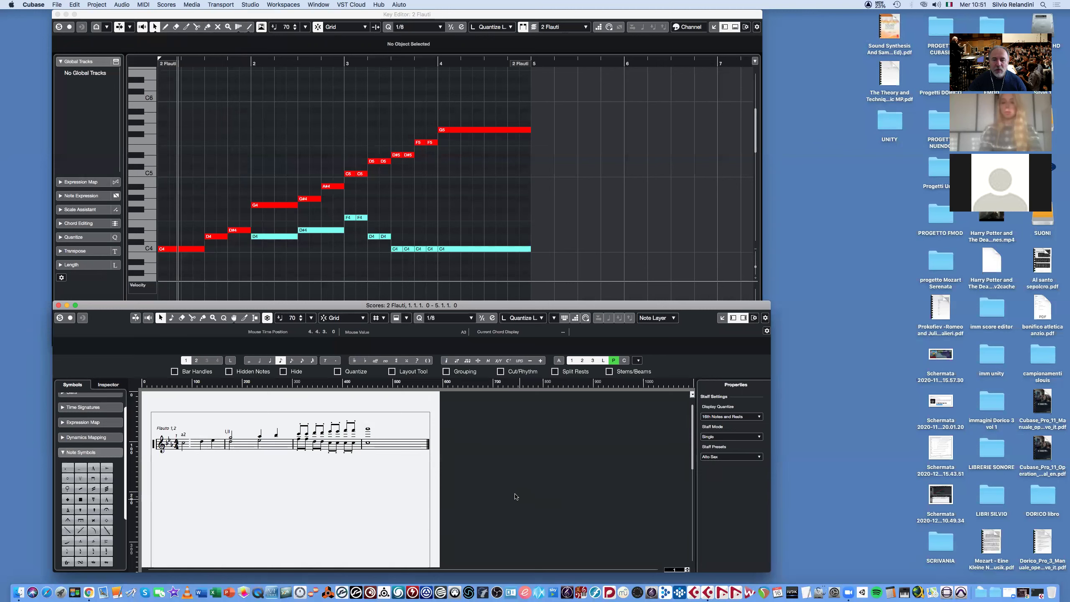
pyautogui.scroll(-5, 378, 489)
pyautogui.scroll(5, 378, 490)
pyautogui.doubleClick(154, 446)
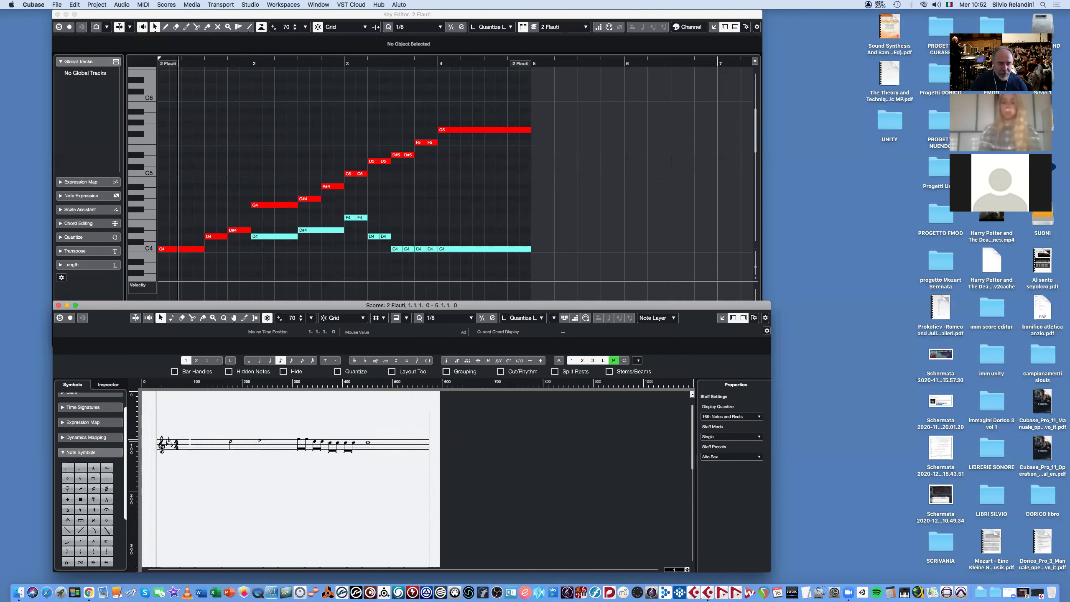
pyautogui.moveTo(160, 447)
pyautogui.mouseDown()
pyautogui.moveTo(181, 447)
pyautogui.moveTo(170, 439)
pyautogui.moveTo(159, 448)
pyautogui.mouseUp()
pyautogui.click(182, 430)
pyautogui.click(177, 477)
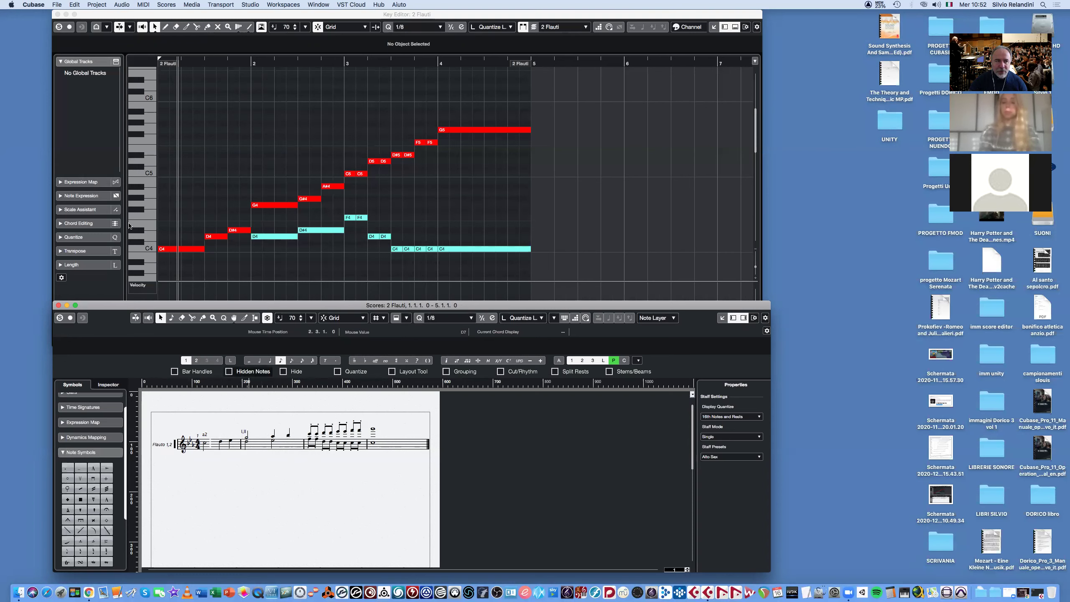
# - Switch the score out of page mode and back into it
pyautogui.click(170, 5)
pyautogui.click(177, 35)
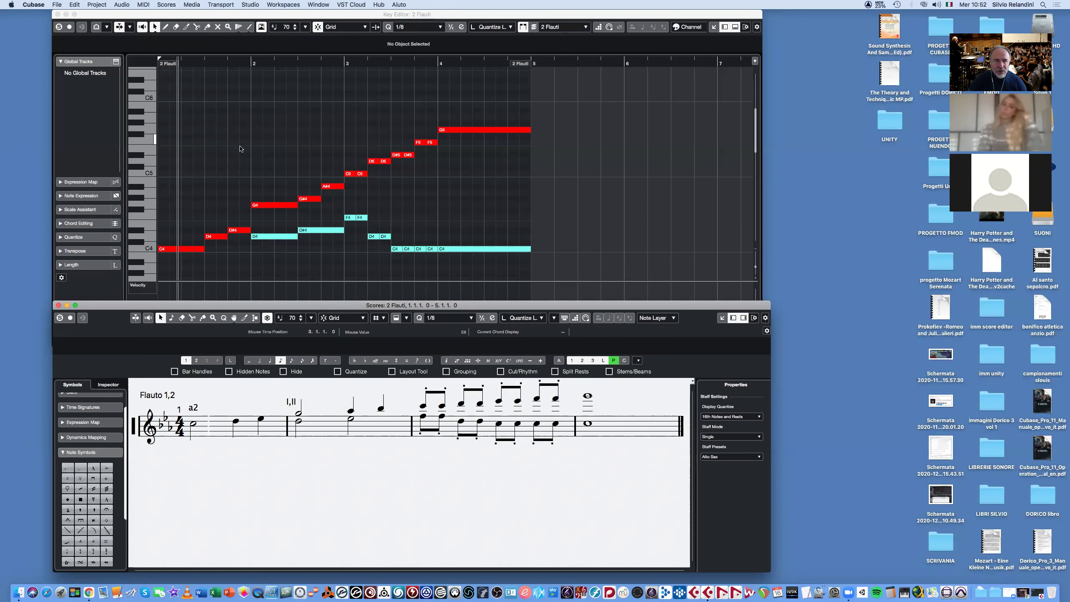
pyautogui.click(167, 5)
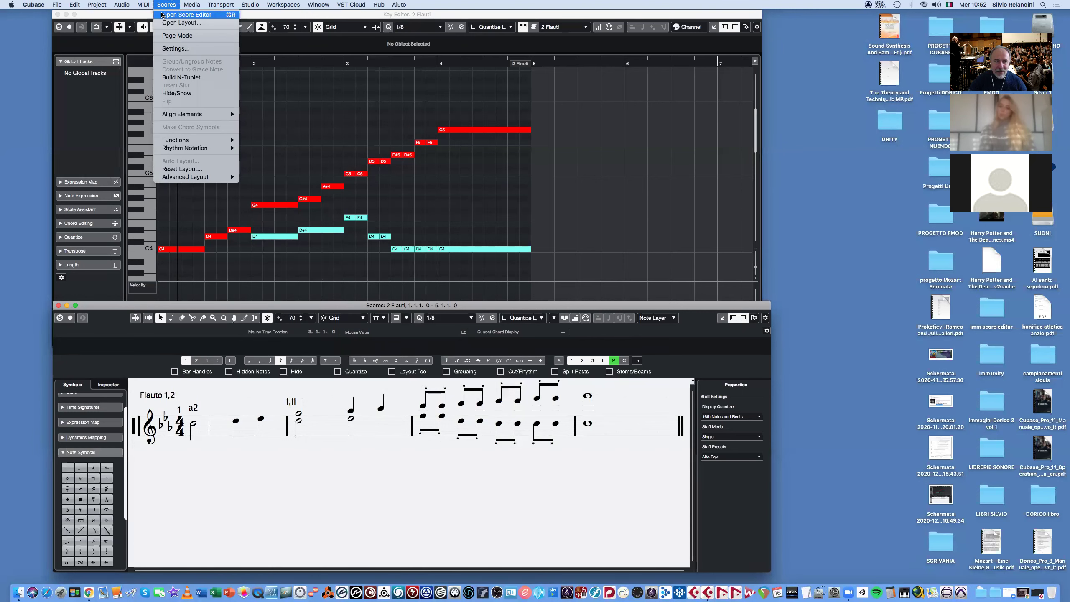
pyautogui.click(168, 35)
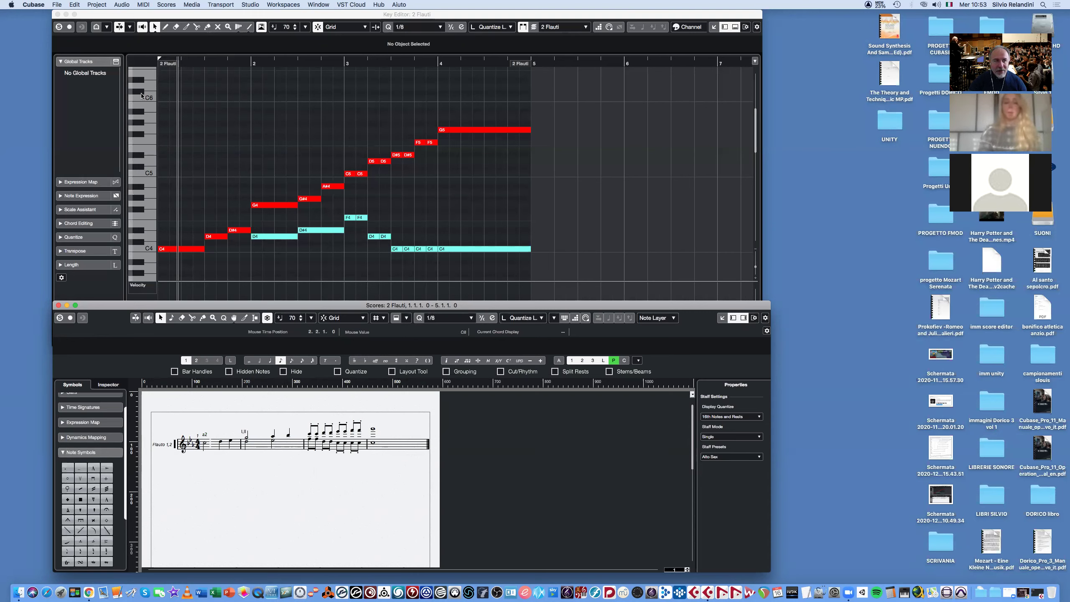
# - Export the score as a MusicXML file named "2 flauti" to the Scrivania folder
pyautogui.click(57, 4)
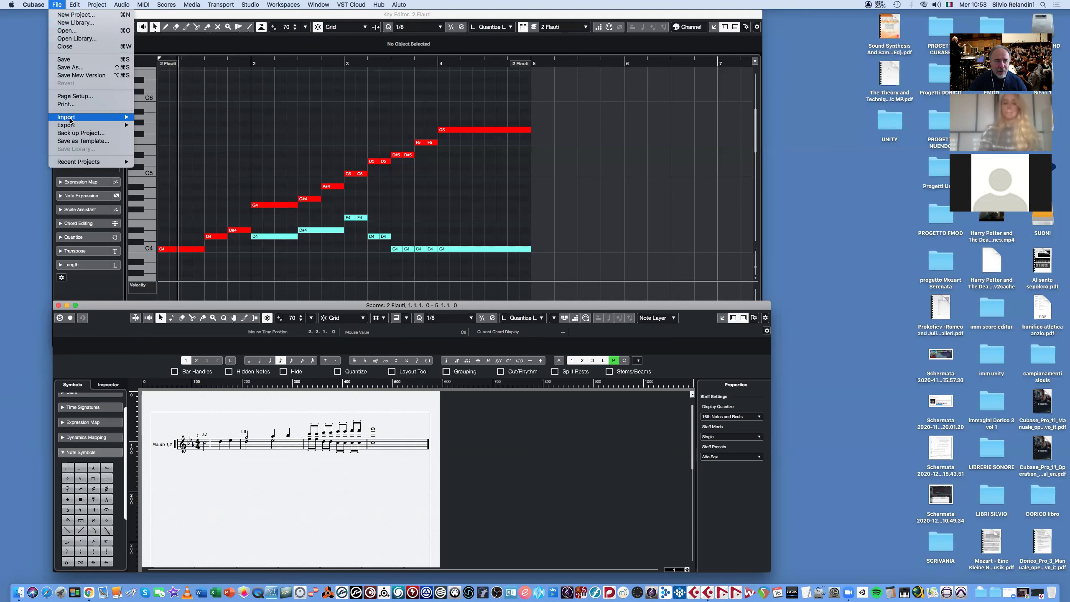
pyautogui.moveTo(69, 124)
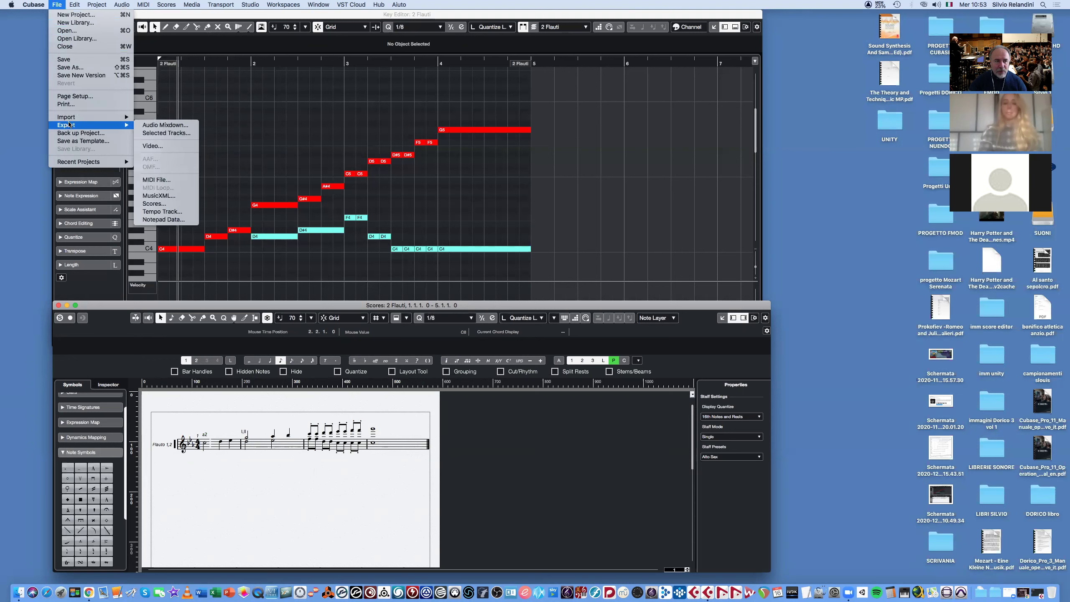
pyautogui.click(165, 197)
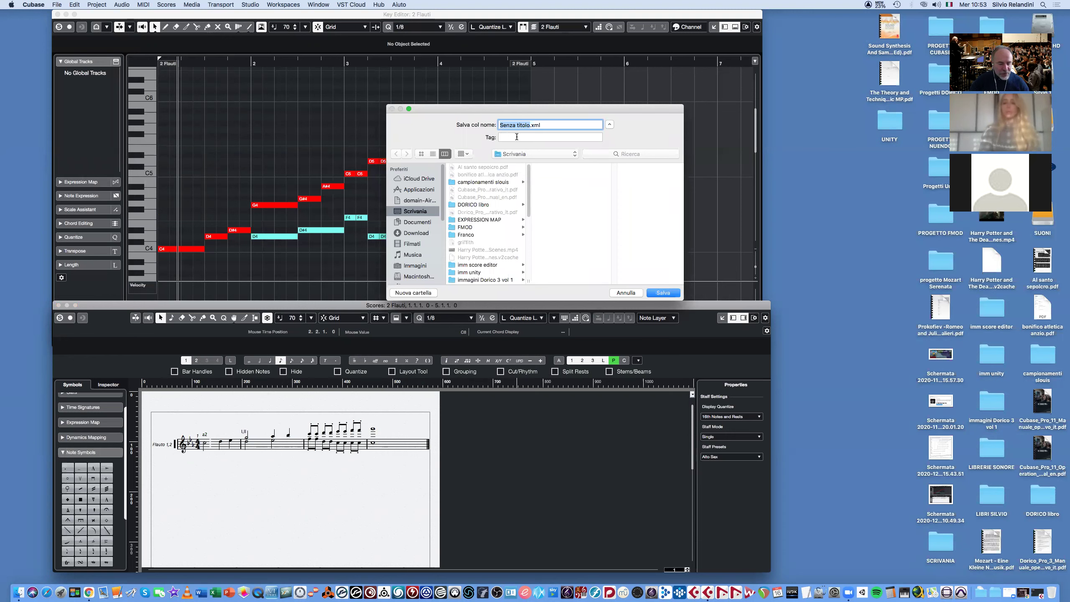
pyautogui.write('2 flauti')
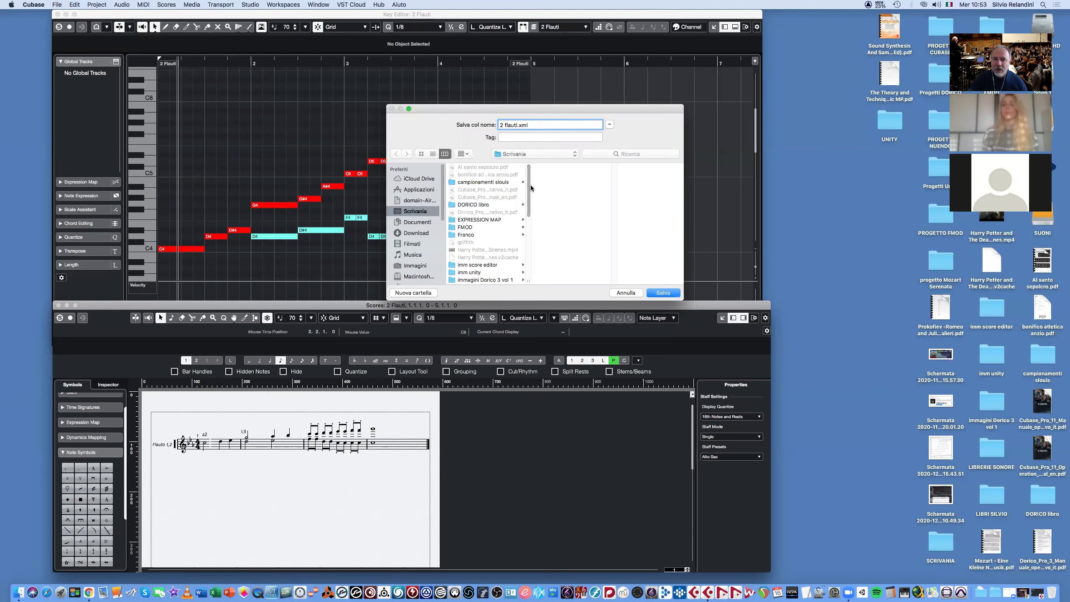
pyautogui.click(679, 292)
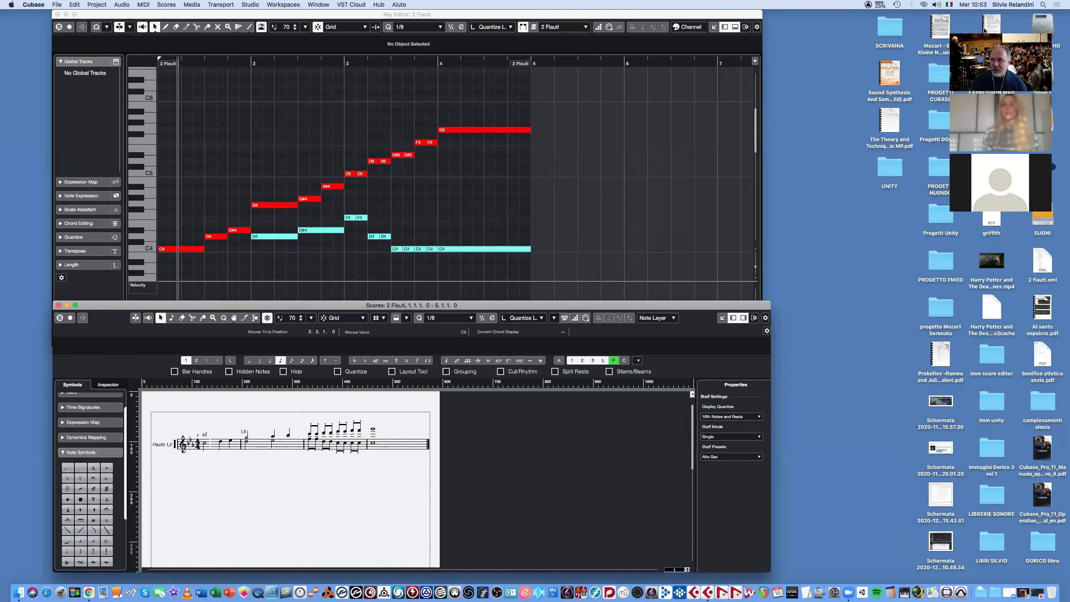
# - Preview the exported 2 flauti.xml from the desktop and examine its part, measure, text and articulation markup
pyautogui.moveTo(1003, 32); pyautogui.dragTo(963, 32)
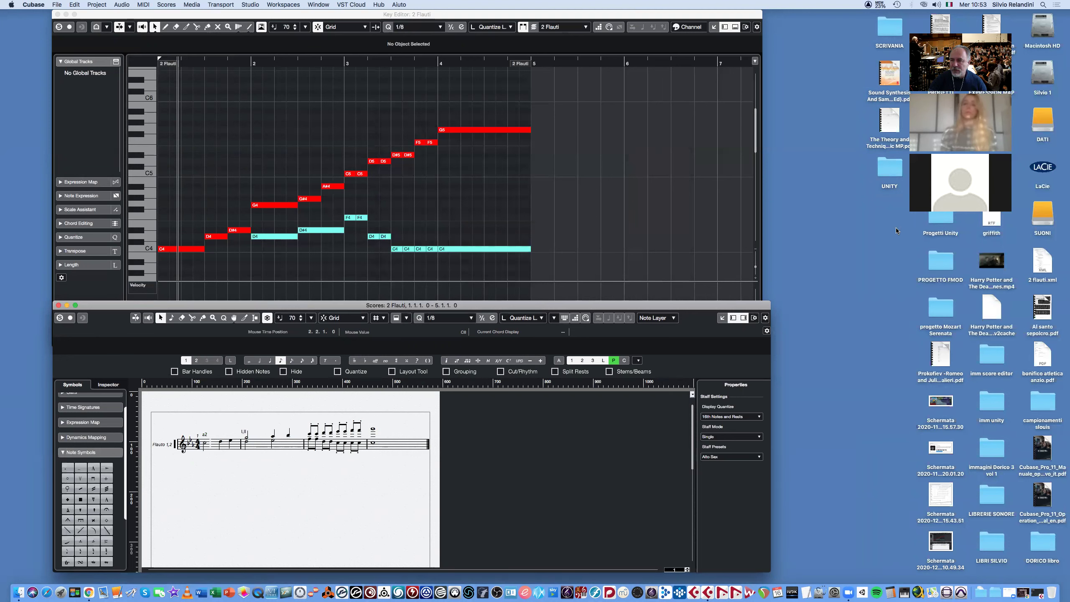
pyautogui.click(1042, 264)
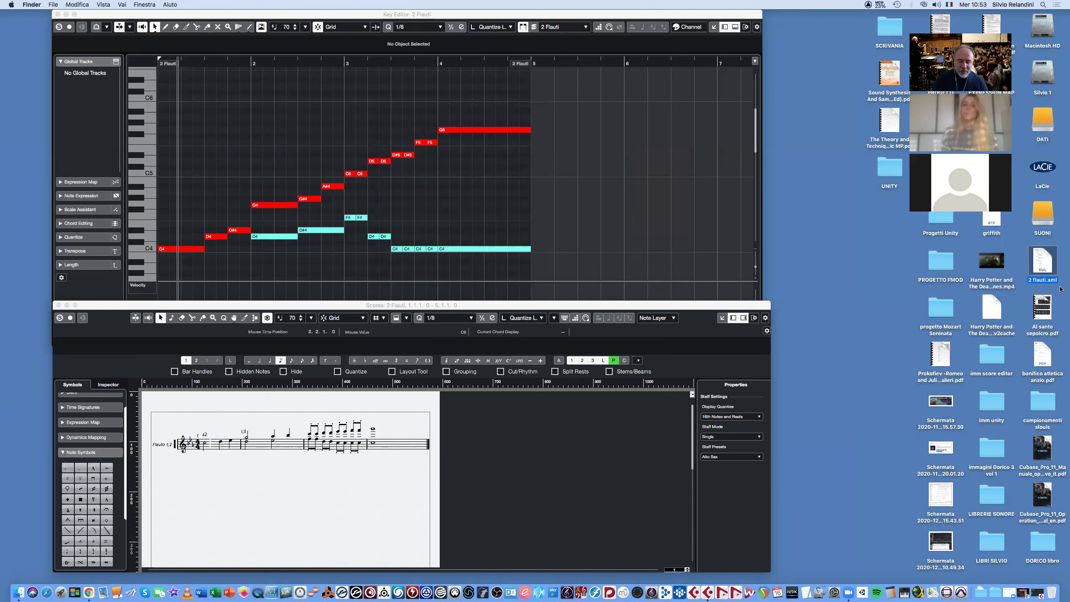
pyautogui.press('space')
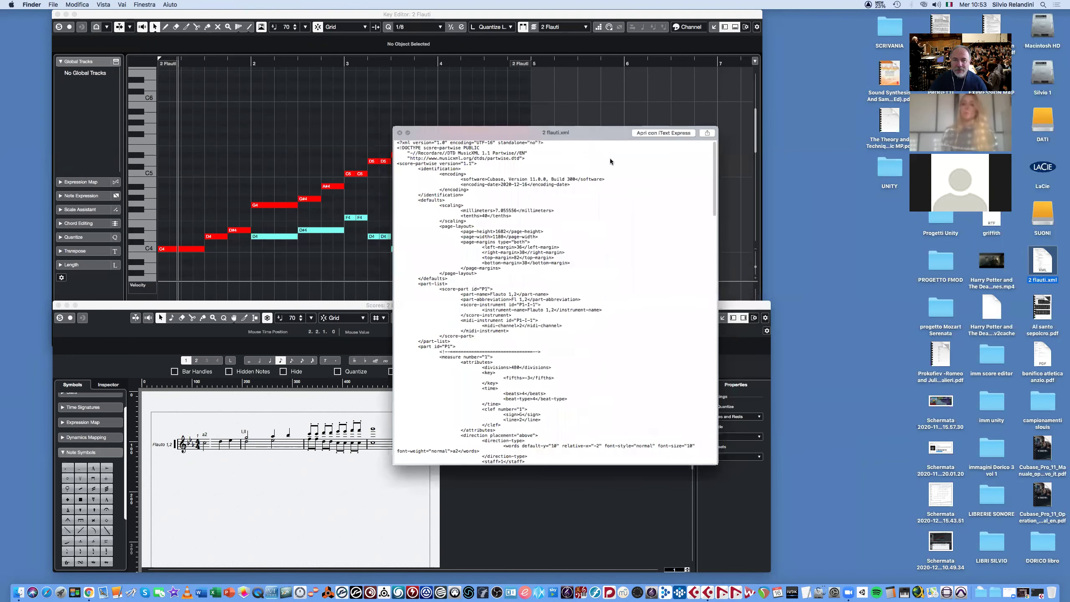
pyautogui.moveTo(577, 132); pyautogui.dragTo(605, 59)
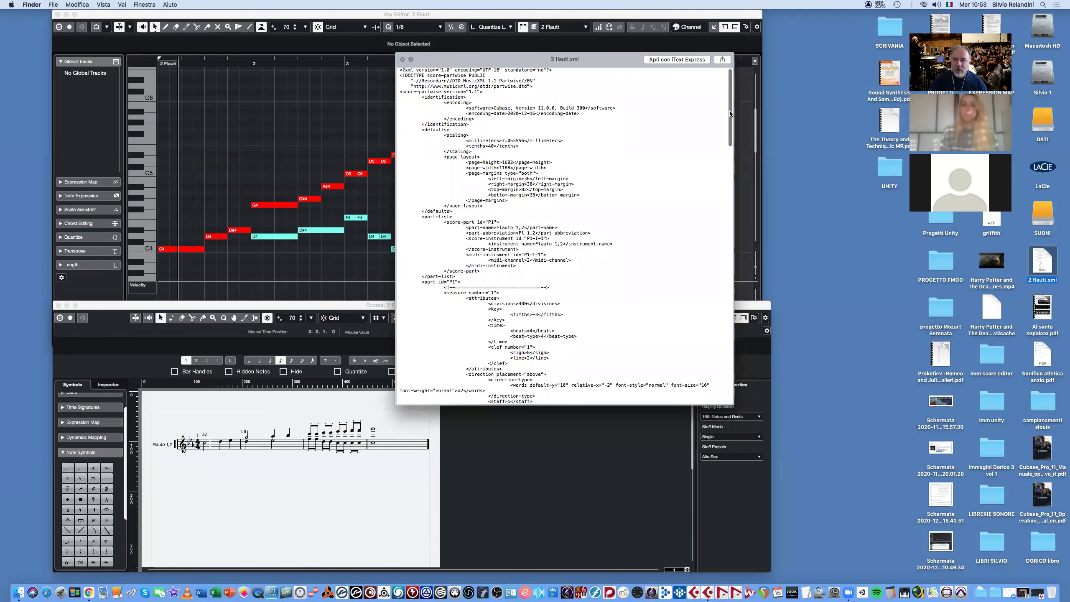
pyautogui.moveTo(729, 117); pyautogui.dragTo(710, 298)
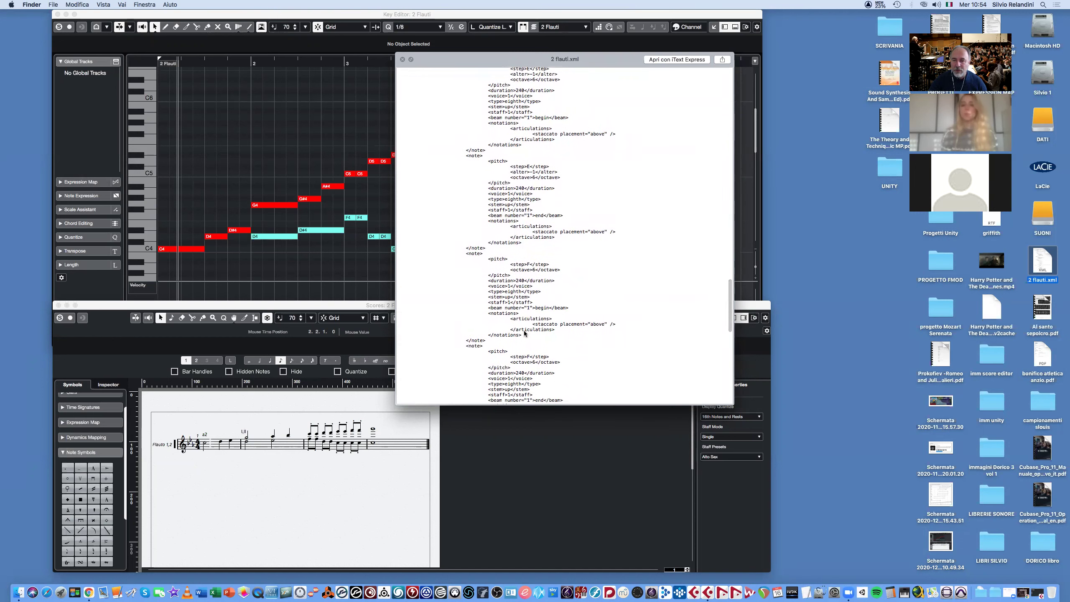
pyautogui.moveTo(732, 312); pyautogui.dragTo(745, 103)
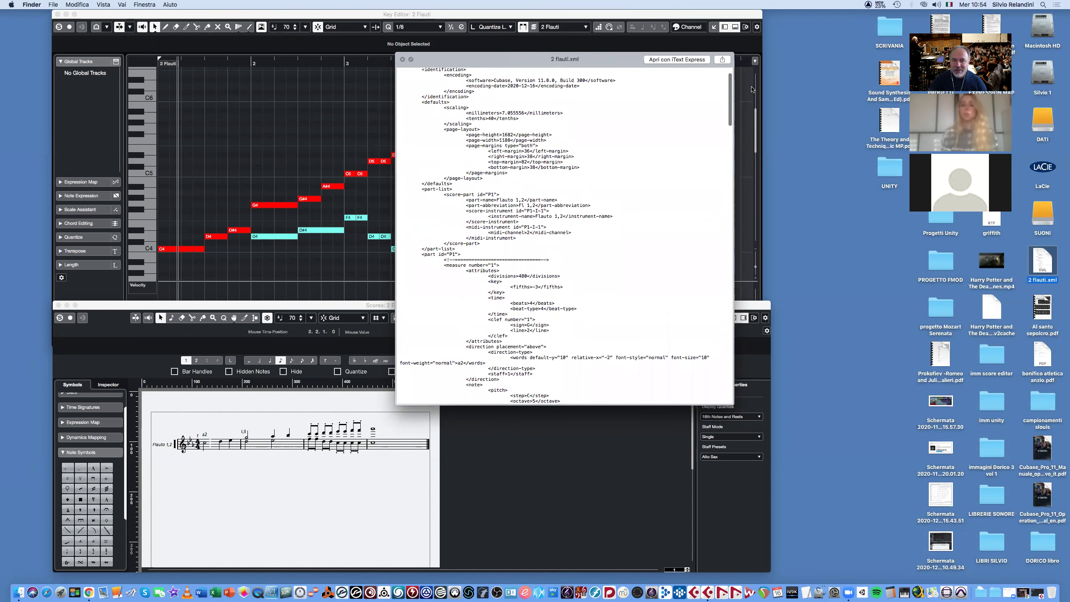
pyautogui.scroll(2, 468, 130)
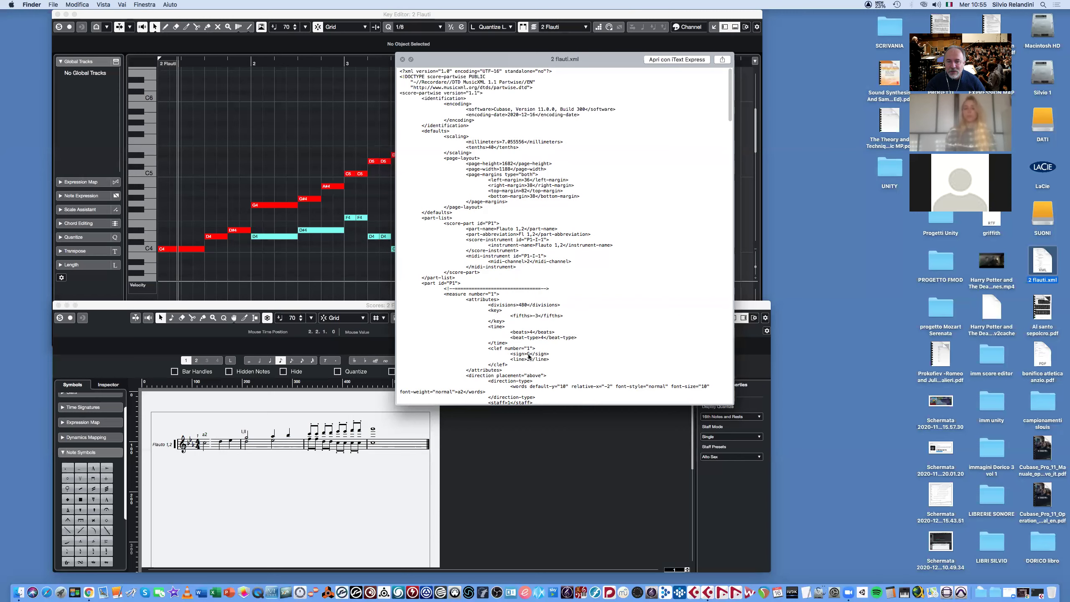
pyautogui.scroll(-3, 495, 360)
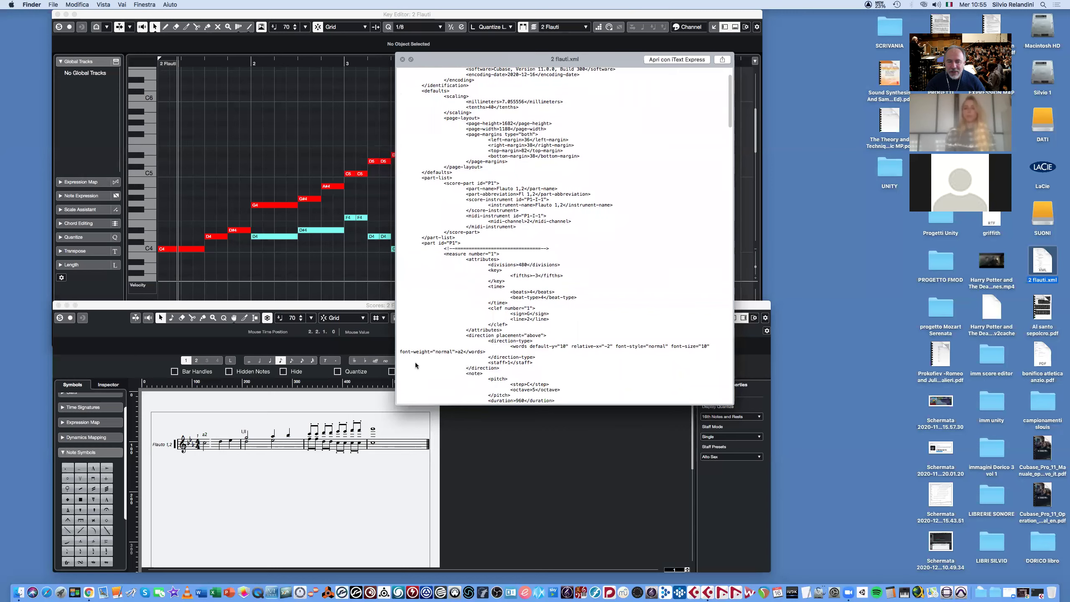
# - Examine the text directions and the pitch, duration and voice markup of the first measures in the 2 flauti.xml preview, and close it
pyautogui.scroll(-3, 455, 362)
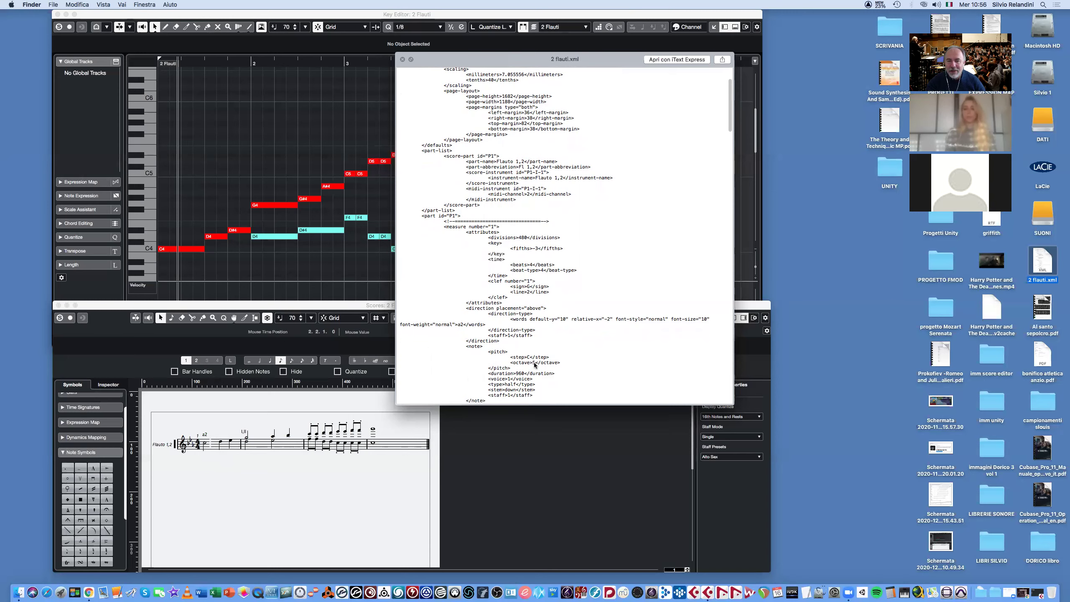
pyautogui.scroll(-1, 531, 361)
pyautogui.scroll(-1, 533, 358)
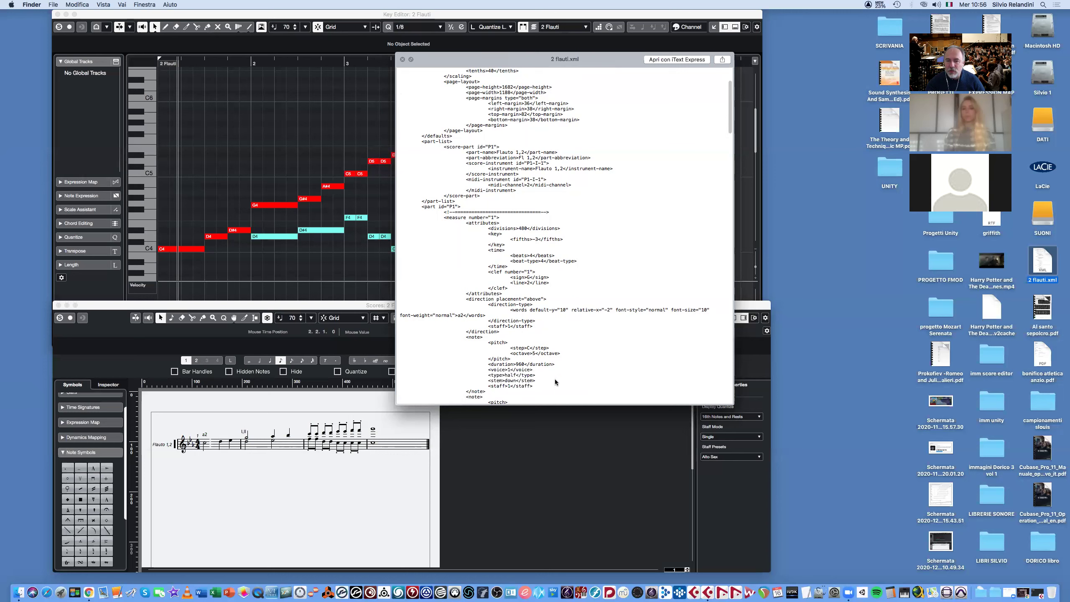
pyautogui.scroll(-2, 560, 383)
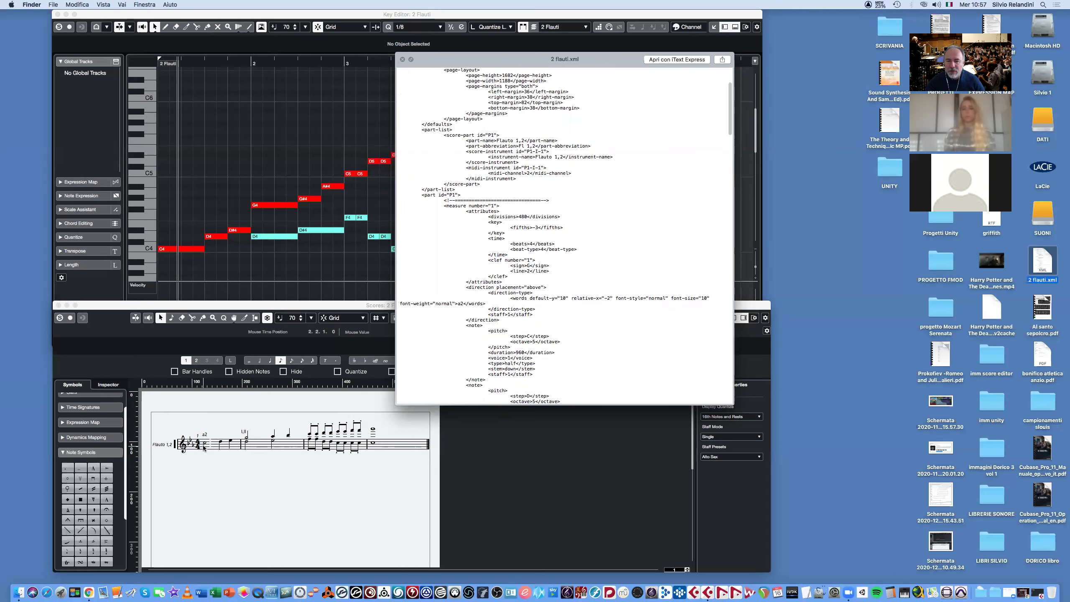
pyautogui.scroll(-3, 621, 360)
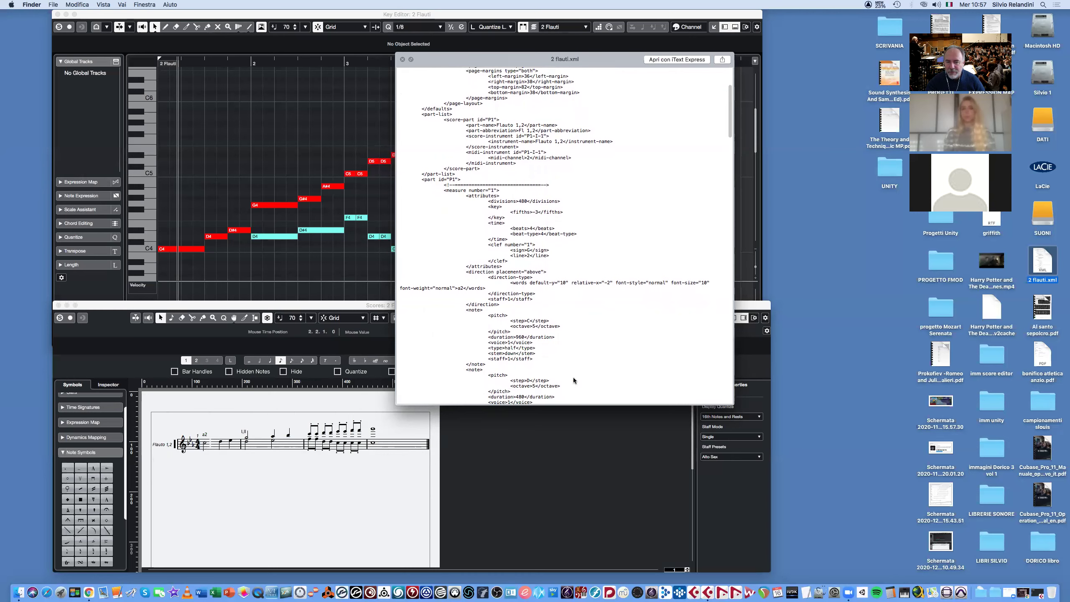
pyautogui.scroll(-3, 574, 377)
pyautogui.scroll(-3, 589, 375)
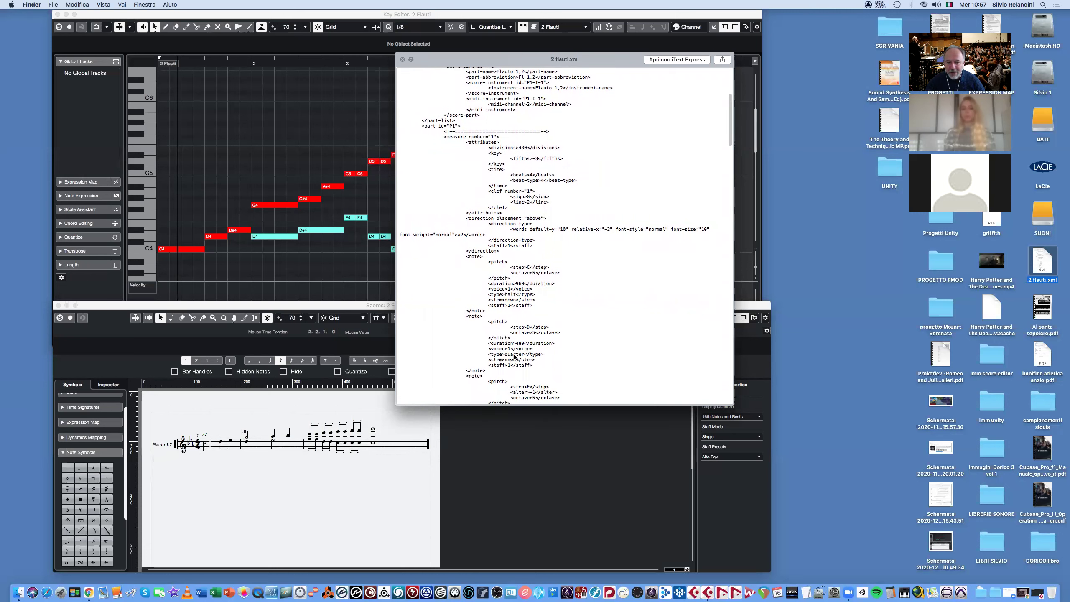
pyautogui.scroll(-2, 561, 368)
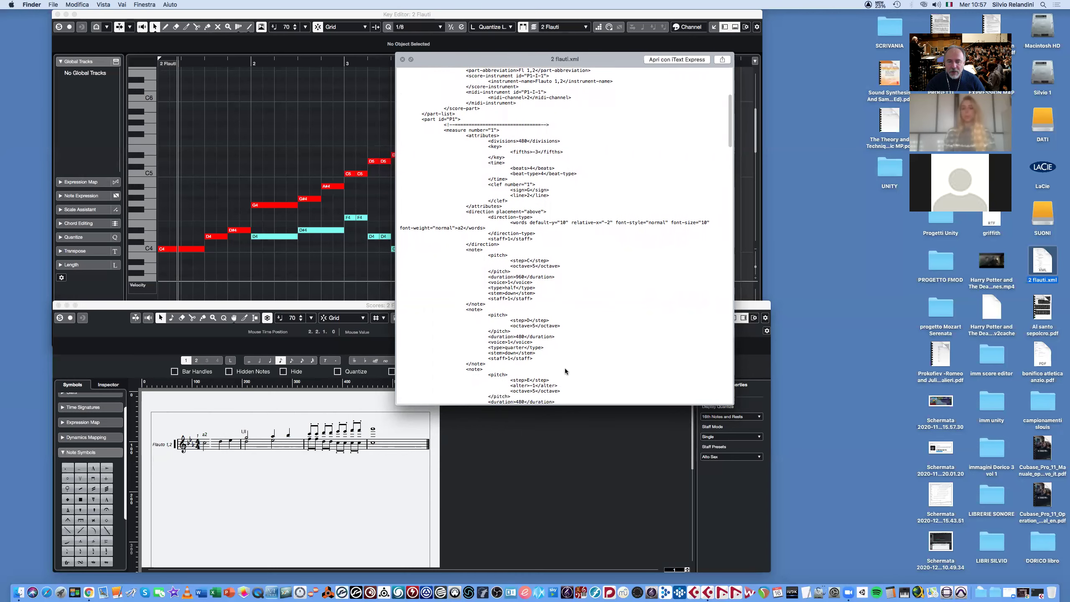
pyautogui.scroll(-1, 545, 368)
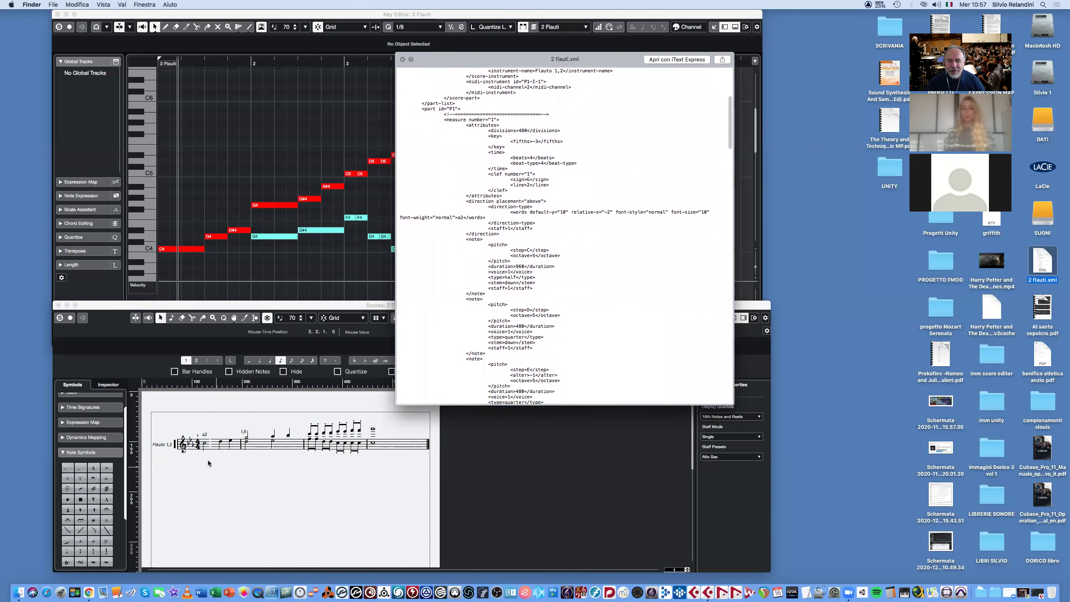
pyautogui.scroll(-3, 527, 354)
pyautogui.scroll(-5, 526, 354)
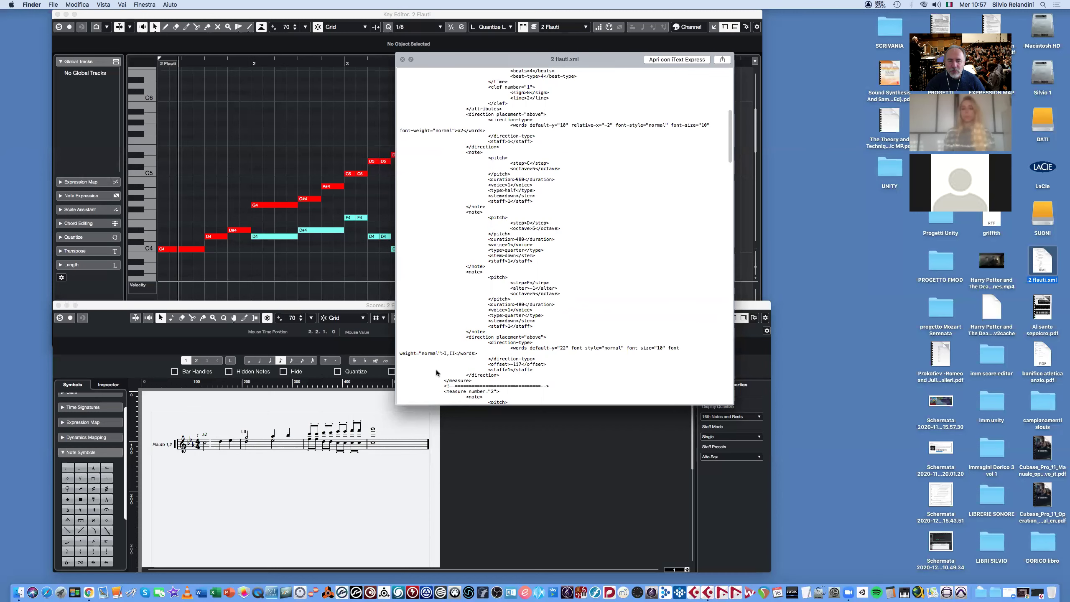
pyautogui.scroll(-4, 455, 367)
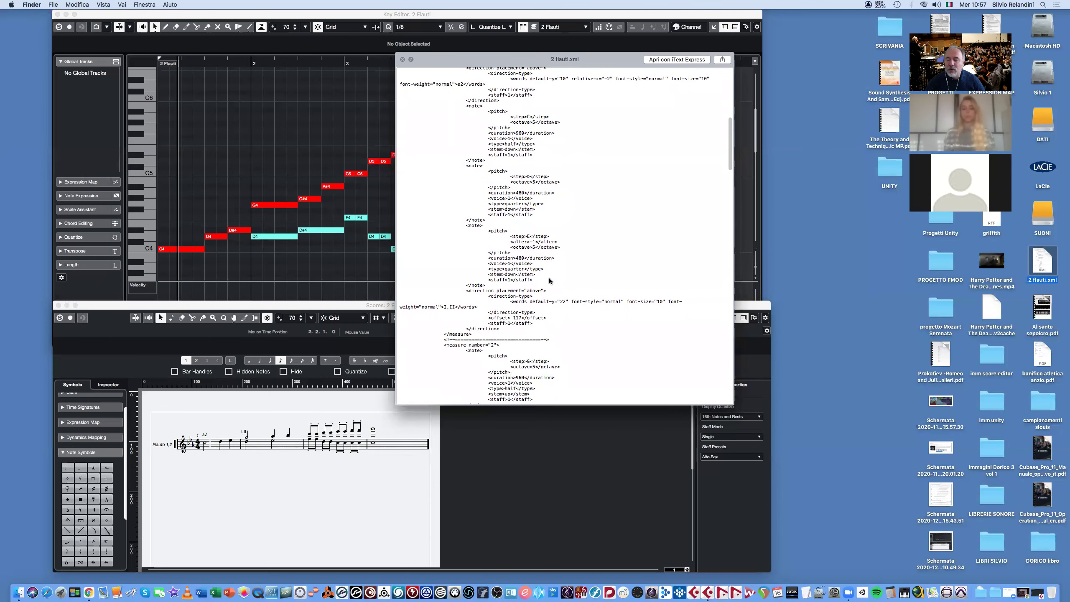
pyautogui.scroll(8, 547, 276)
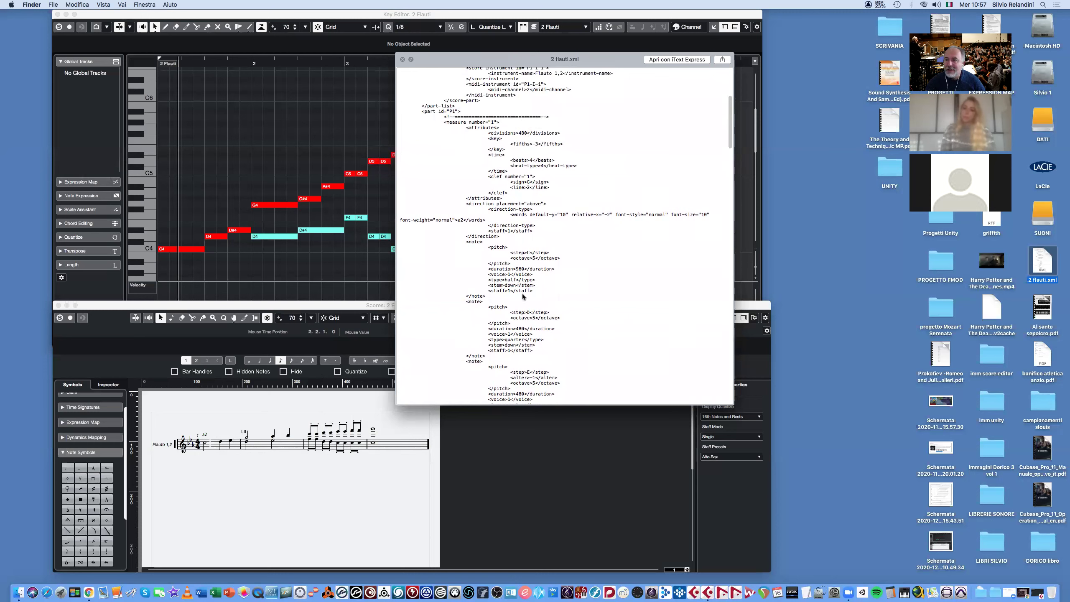
pyautogui.scroll(-3, 527, 273)
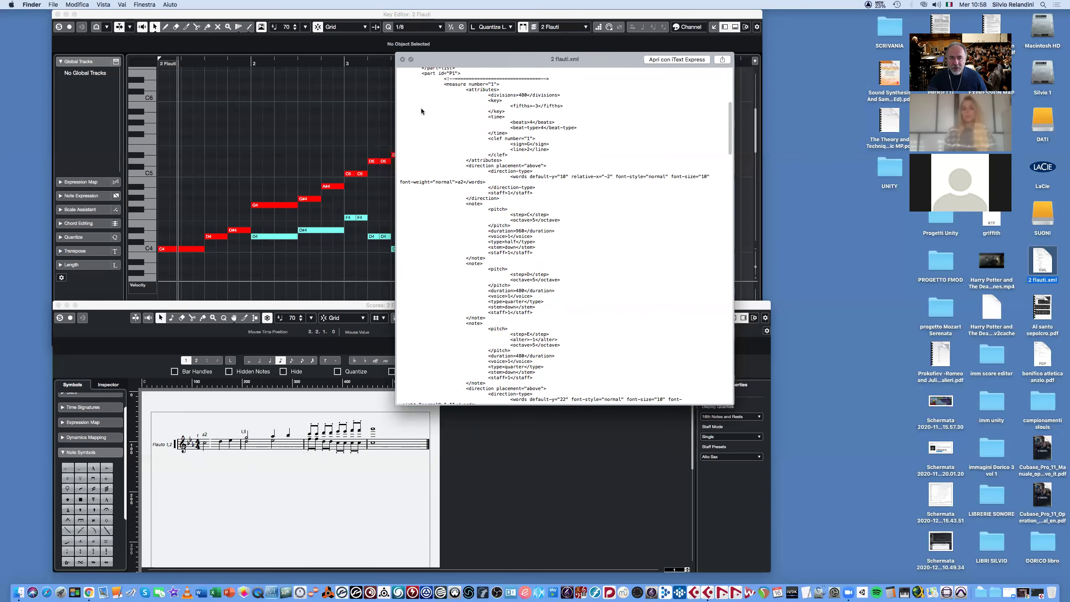
pyautogui.click(403, 59)
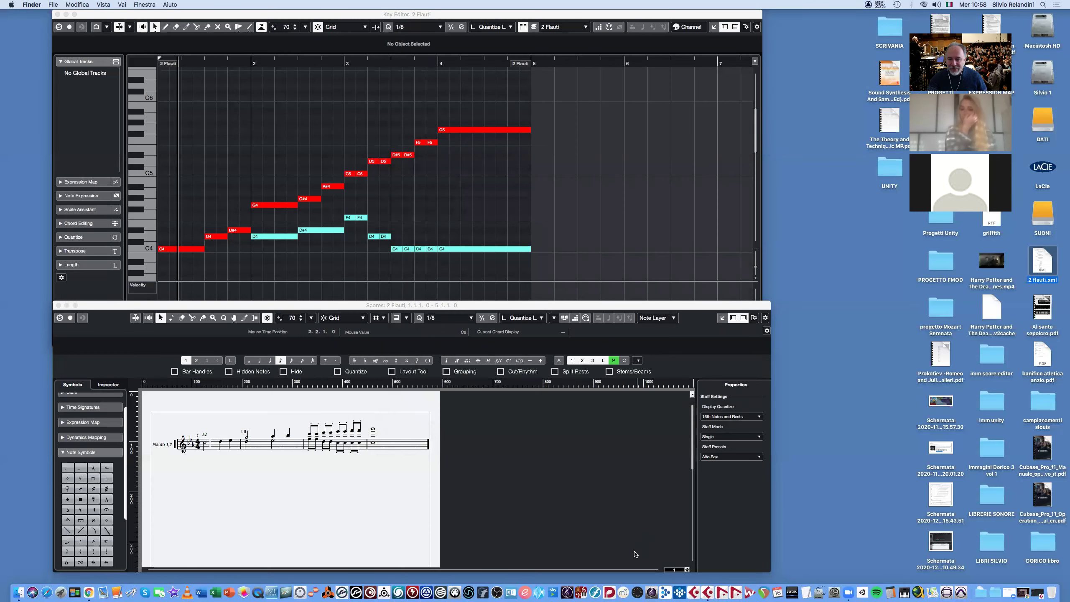
# - Switch to Dorico and open 2 flauti.xml from the Scrivania folder, keeping the Any Readable File filter
pyautogui.click(609, 593)
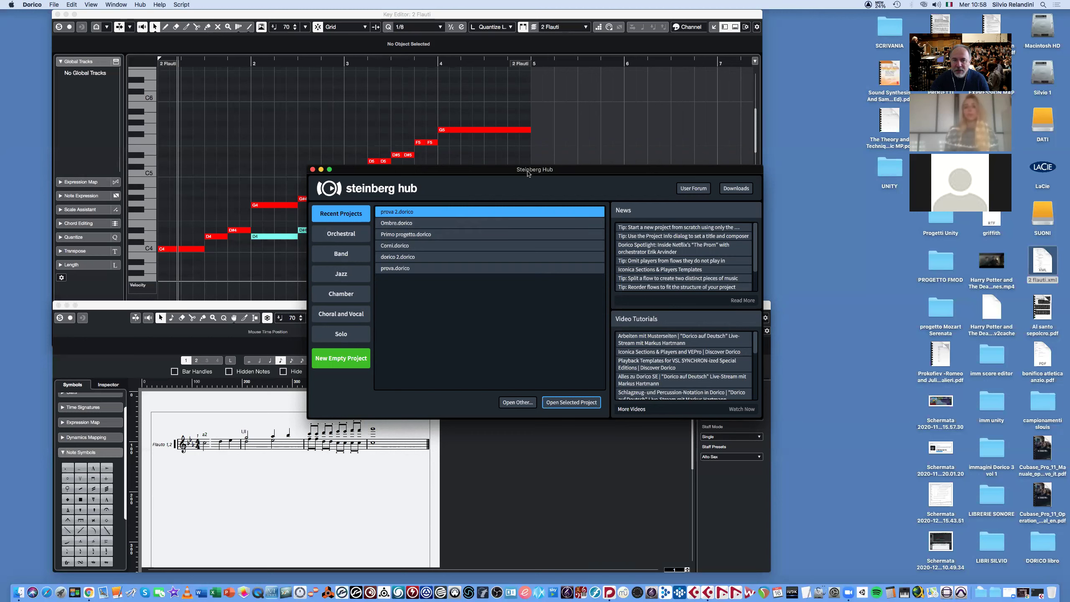
pyautogui.click(517, 402)
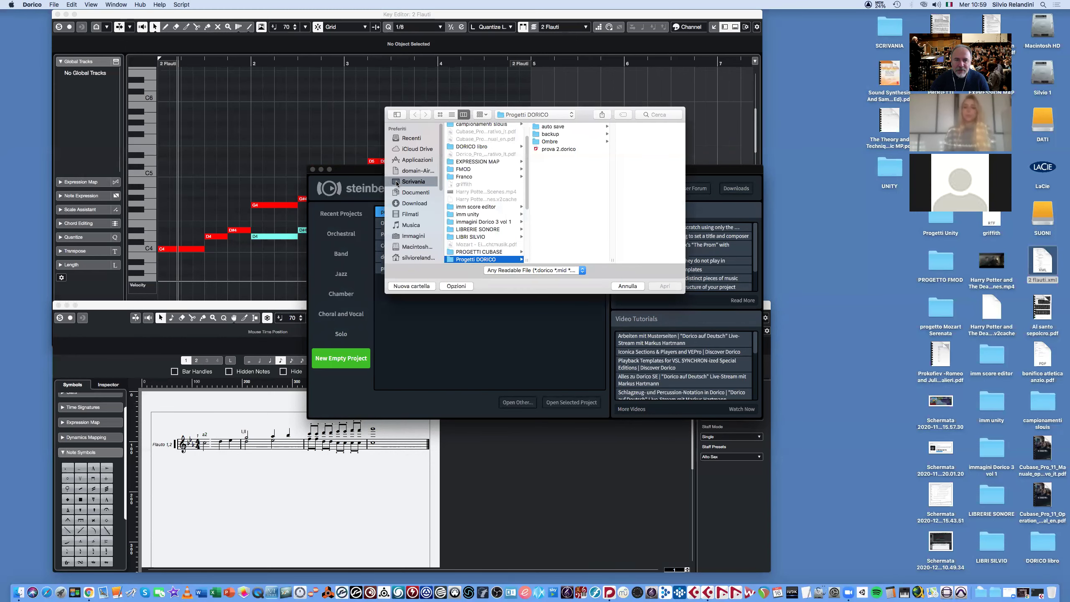
pyautogui.click(397, 183)
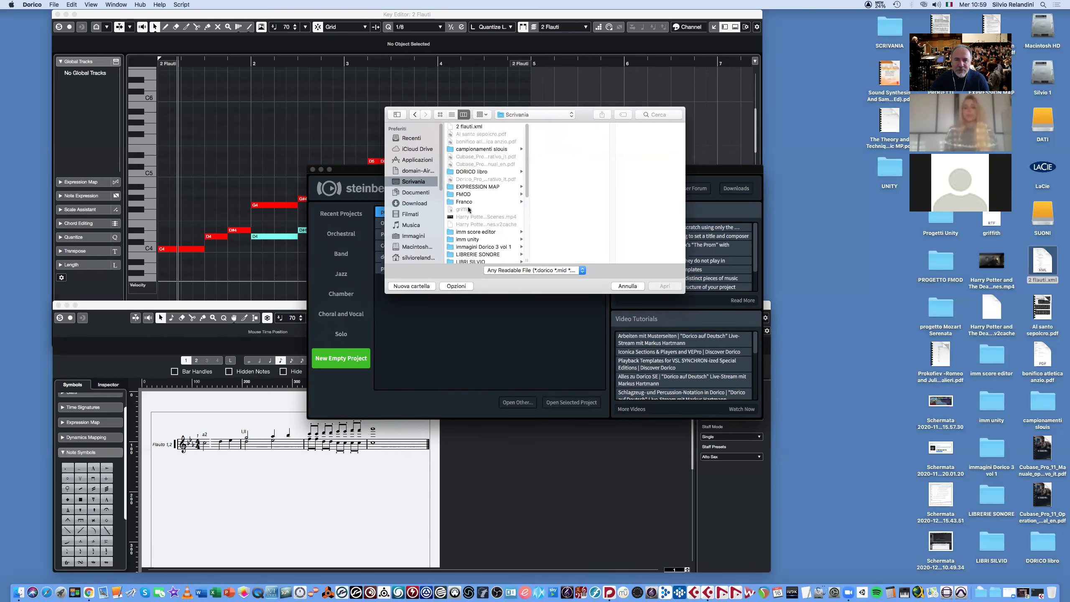
pyautogui.click(460, 128)
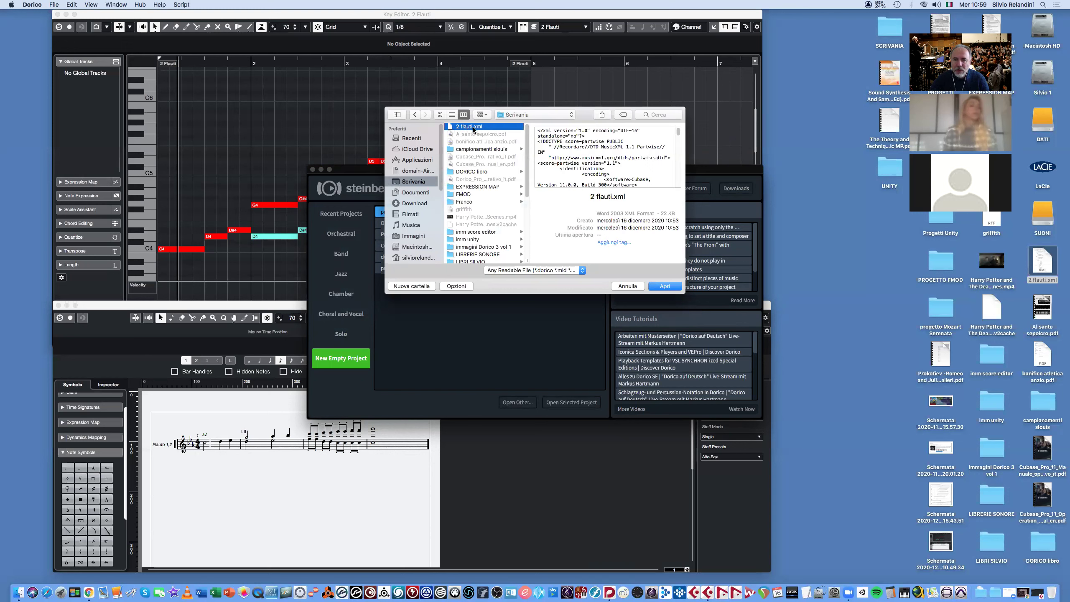
pyautogui.click(541, 271)
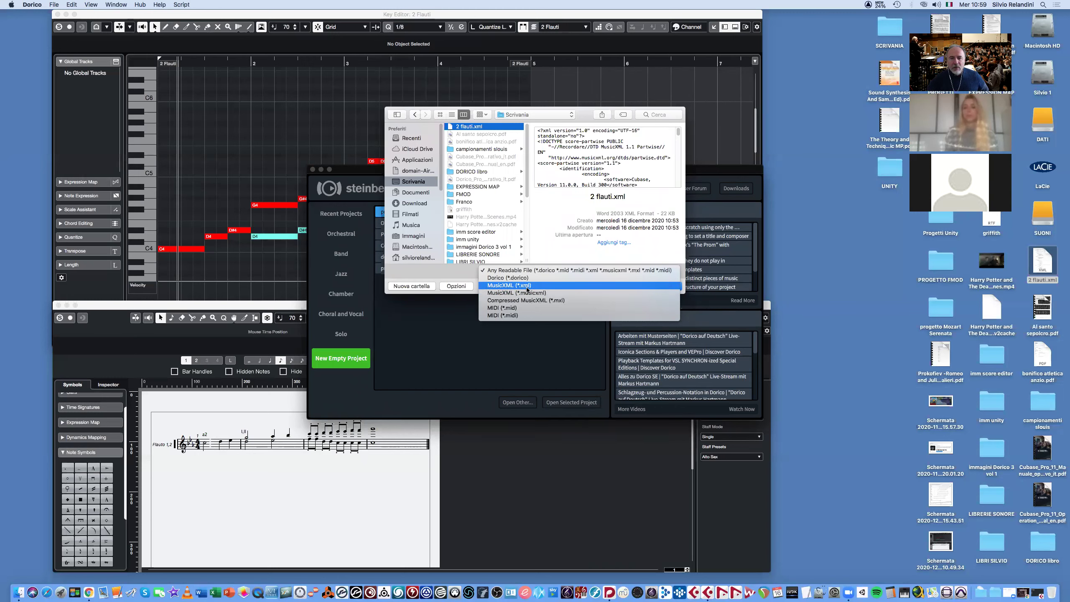
pyautogui.click(460, 269)
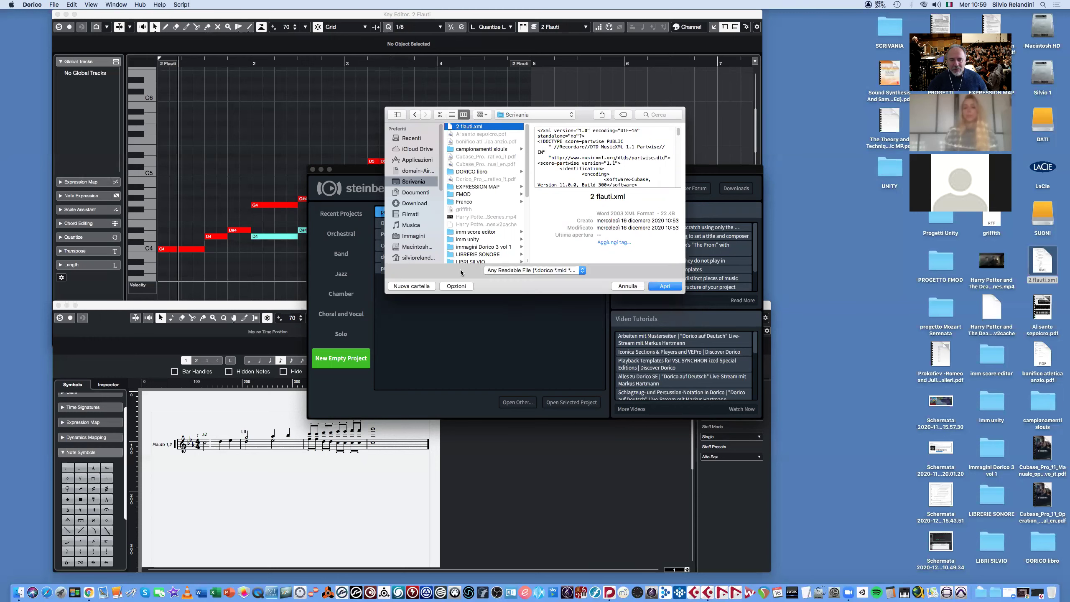
pyautogui.click(664, 286)
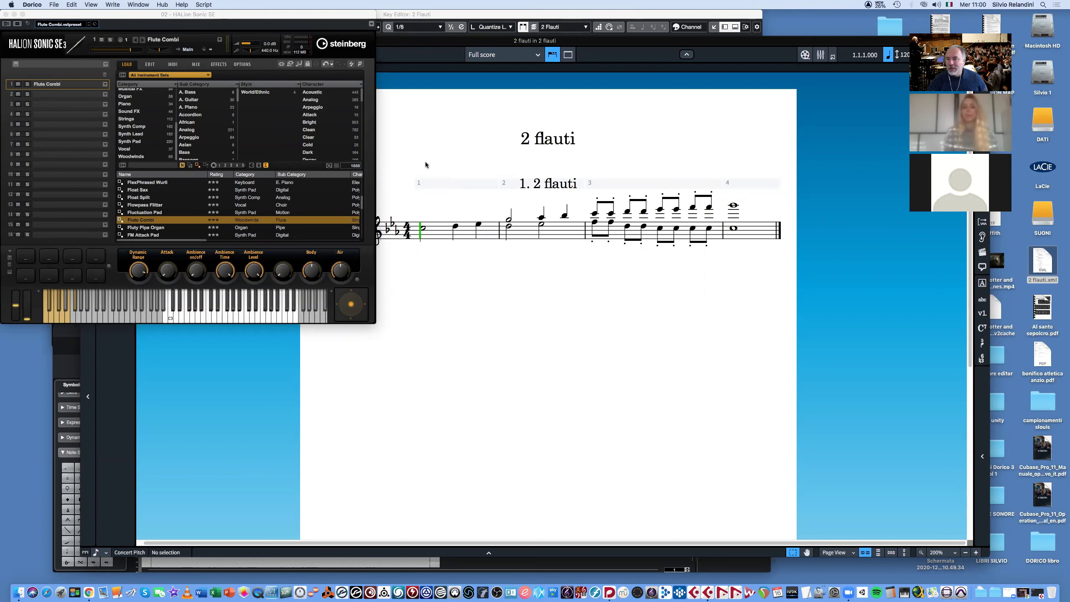
# - Compare the imported Flauto 1, 2 staff in Dorico with the original score in Cubase
pyautogui.click(438, 158)
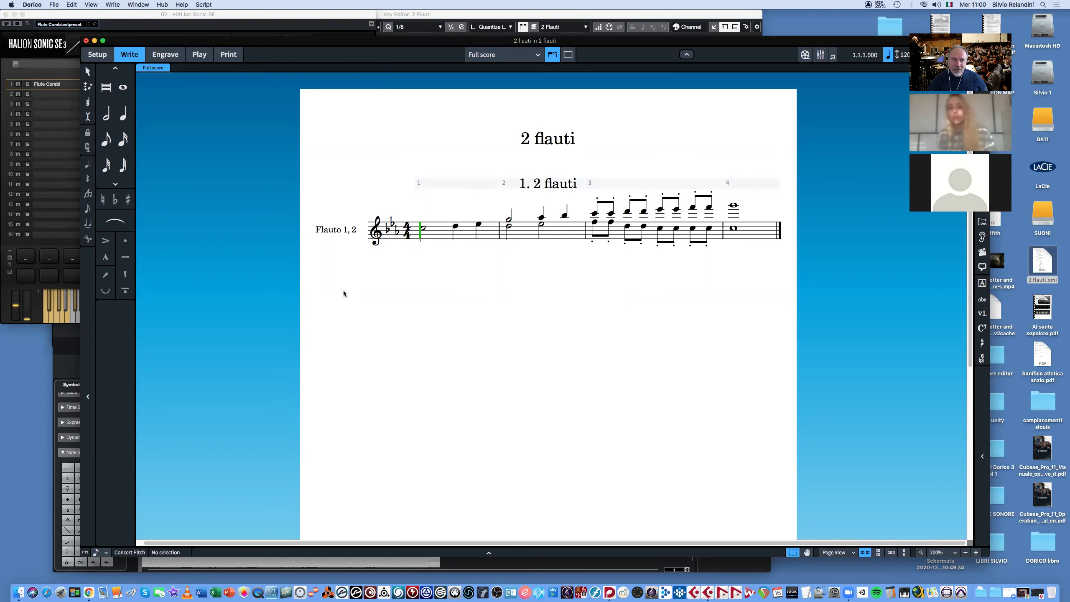
pyautogui.click(329, 564)
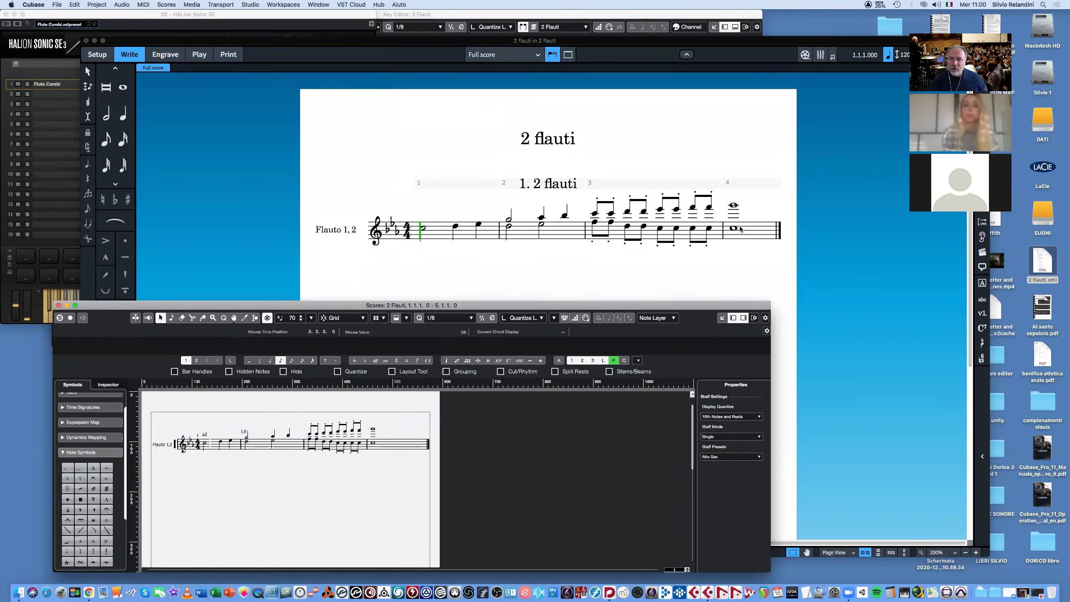
pyautogui.click(538, 182)
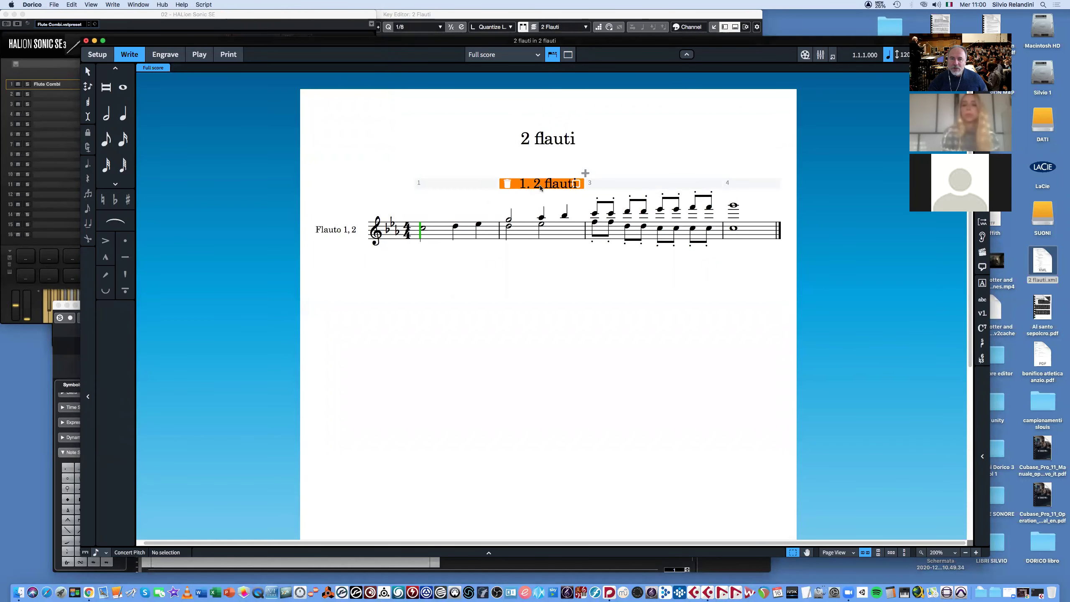
pyautogui.click(58, 466)
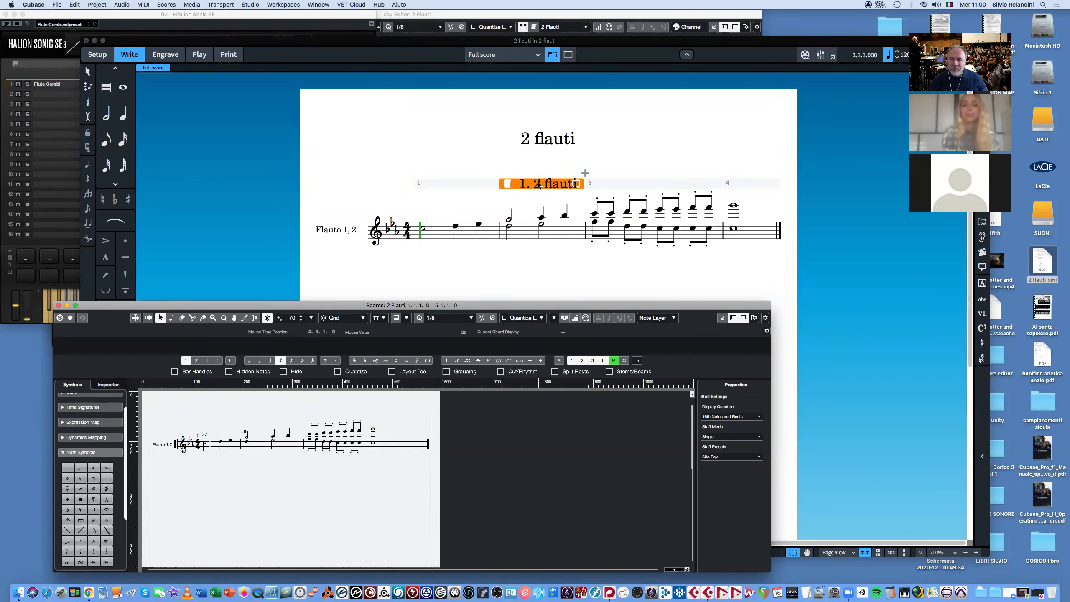
# - Delete measure 2 from the Dorico score and undo the deletion
pyautogui.click(508, 185)
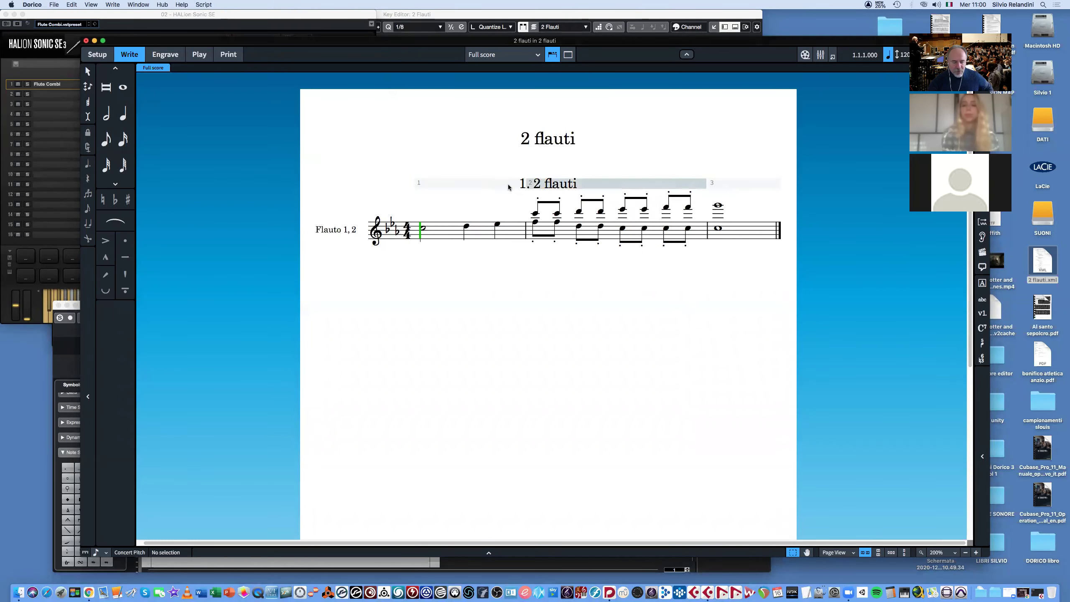
pyautogui.press('super+z')
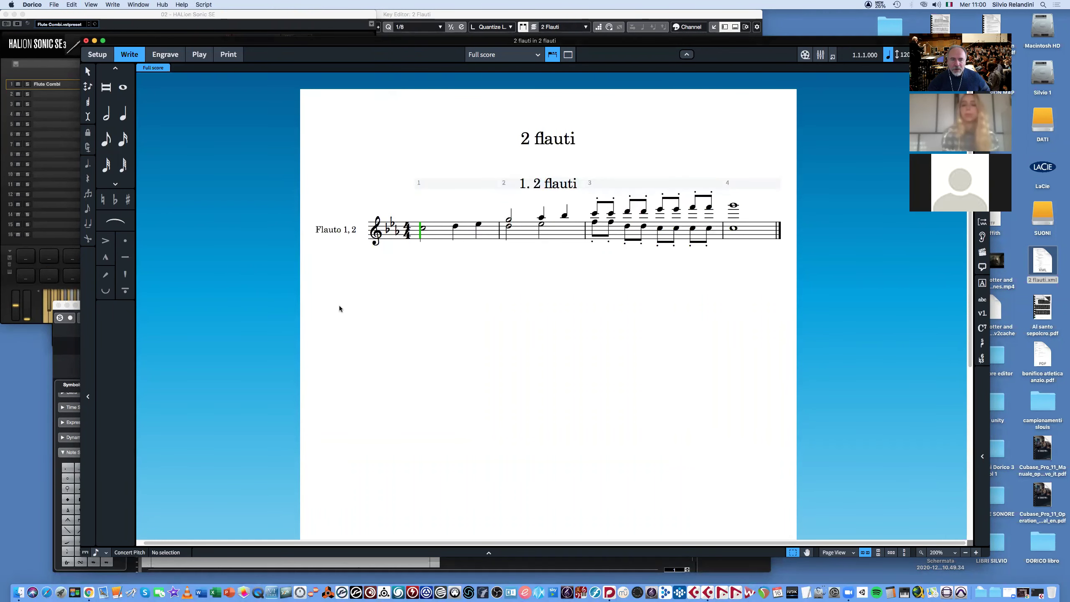
# - Check the a2 text above the first measure in the Cubase score against the Dorico import
pyautogui.click(55, 382)
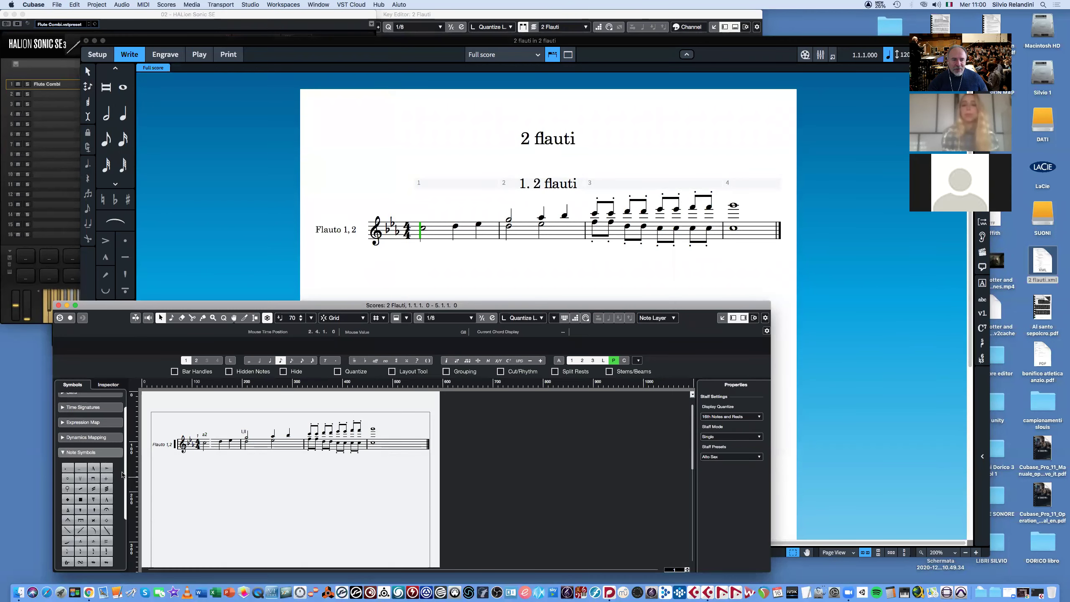
pyautogui.click(206, 428)
pyautogui.click(269, 43)
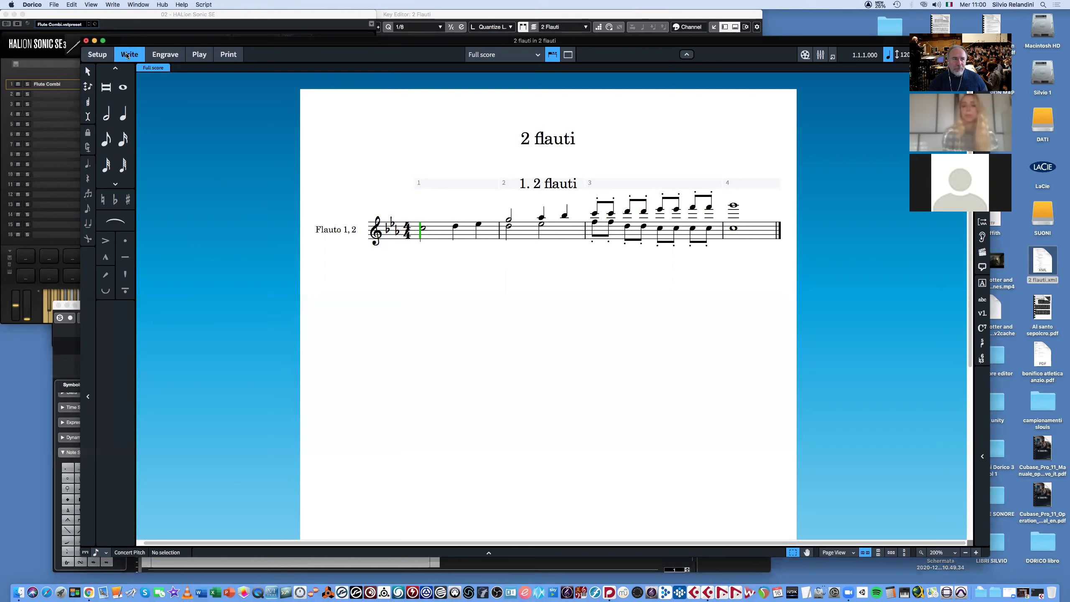
# - Quit Dorico without saving the 2 flauti project
pyautogui.click(33, 5)
pyautogui.click(37, 81)
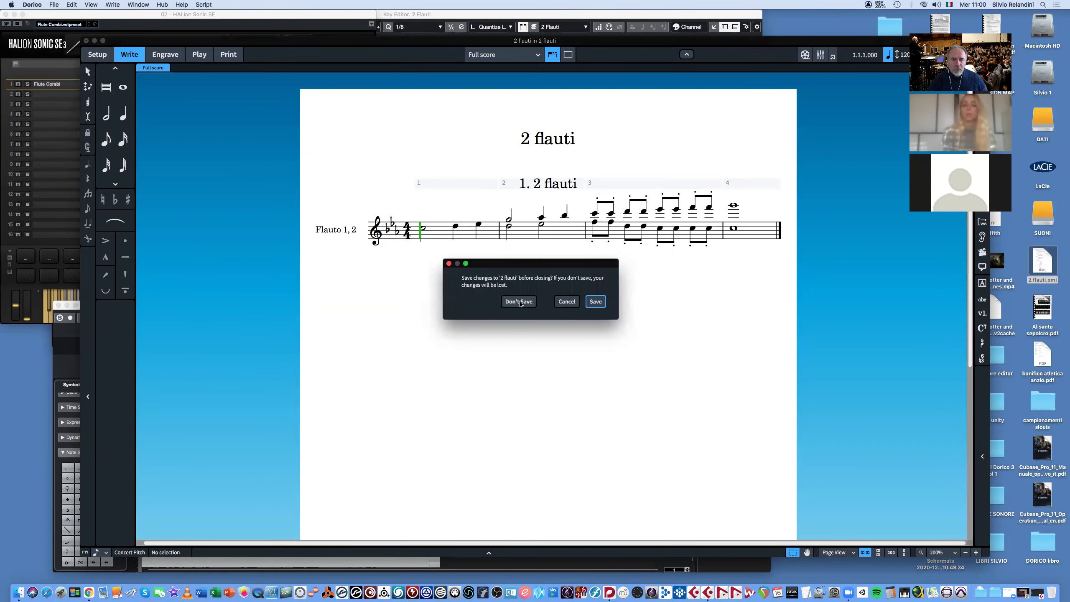
pyautogui.click(519, 302)
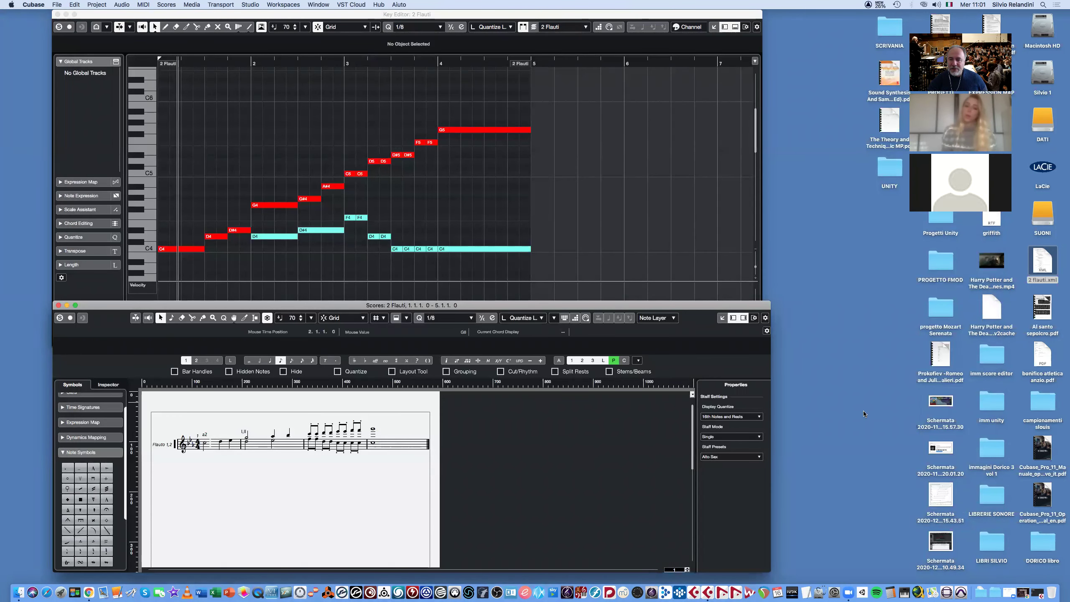
# - Switch to Sibelius, start importing a MusicXML file and browse to the Scrivania folder
pyautogui.click(652, 593)
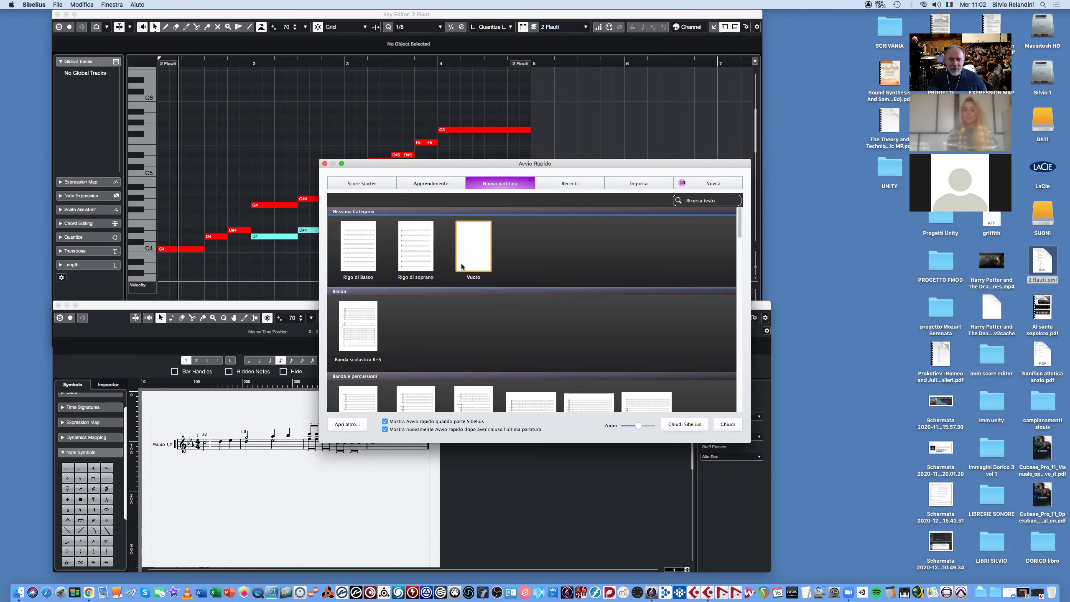
pyautogui.click(642, 184)
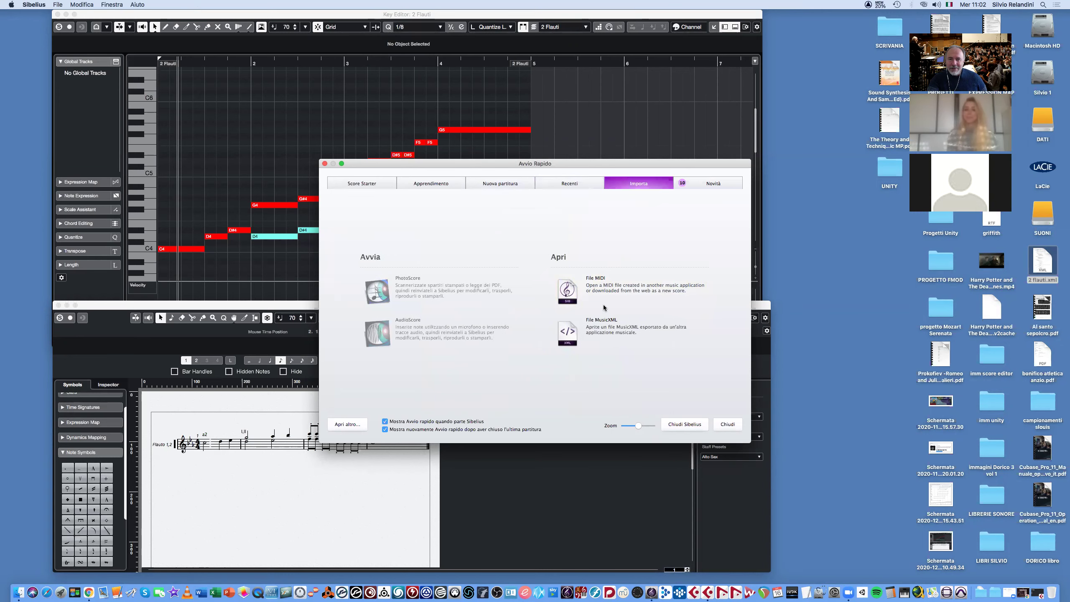
pyautogui.click(605, 332)
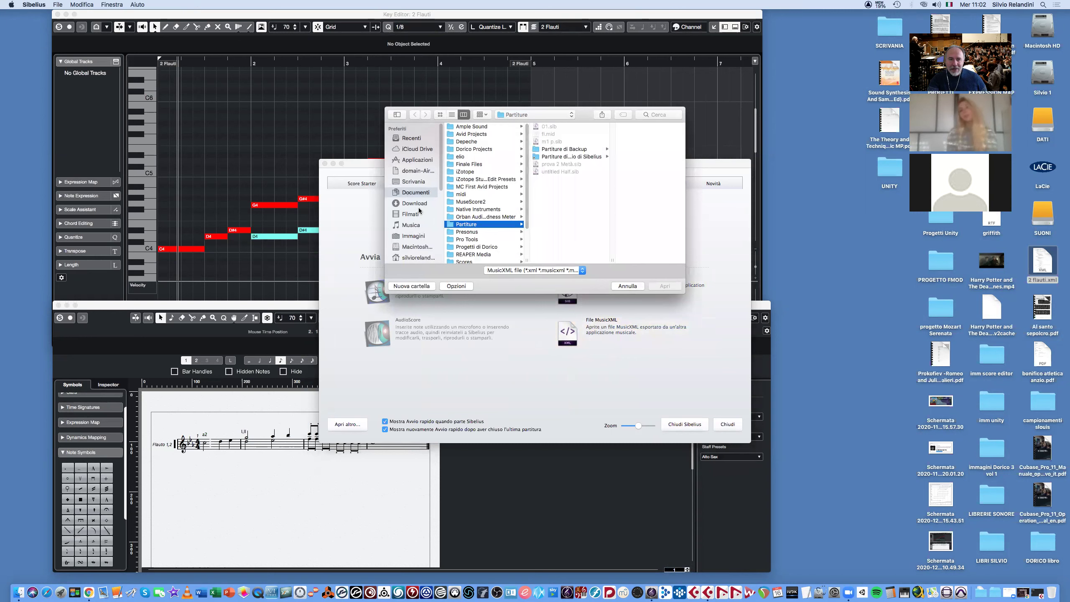
pyautogui.click(413, 183)
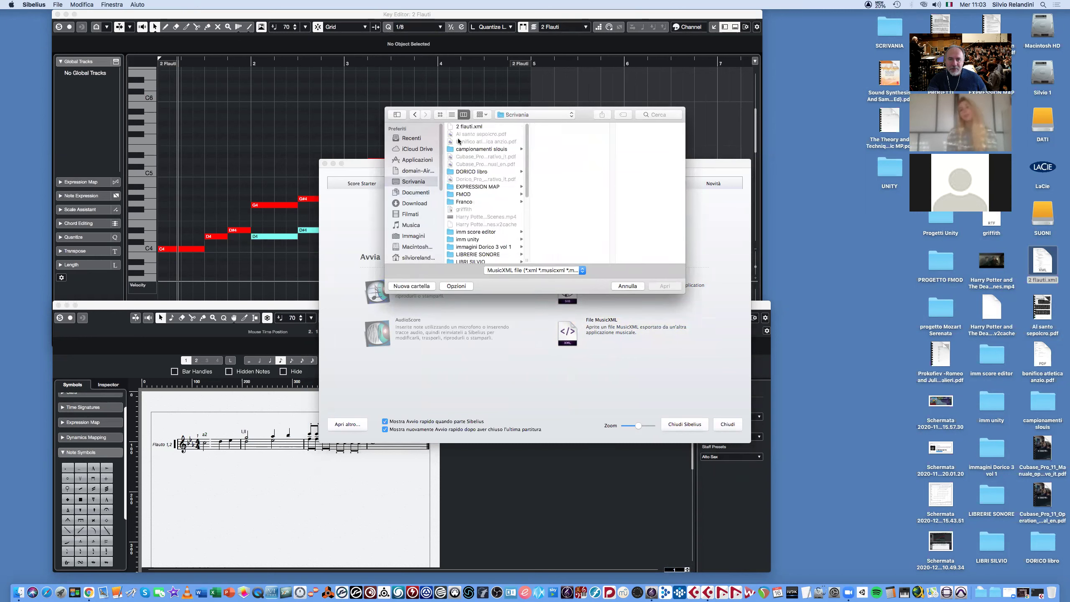